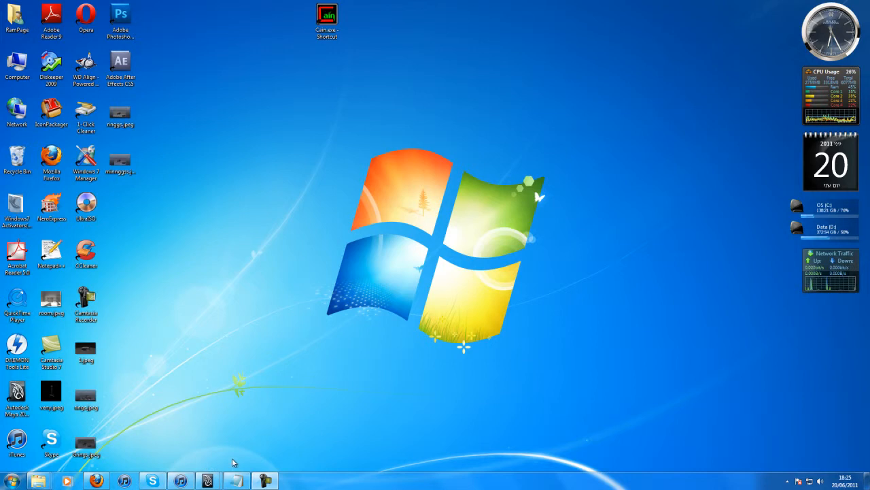
- Switch to Maya and examine the microphone and its stand from several sides
{"action": "mouse_move", "coordinate": [208, 481]}
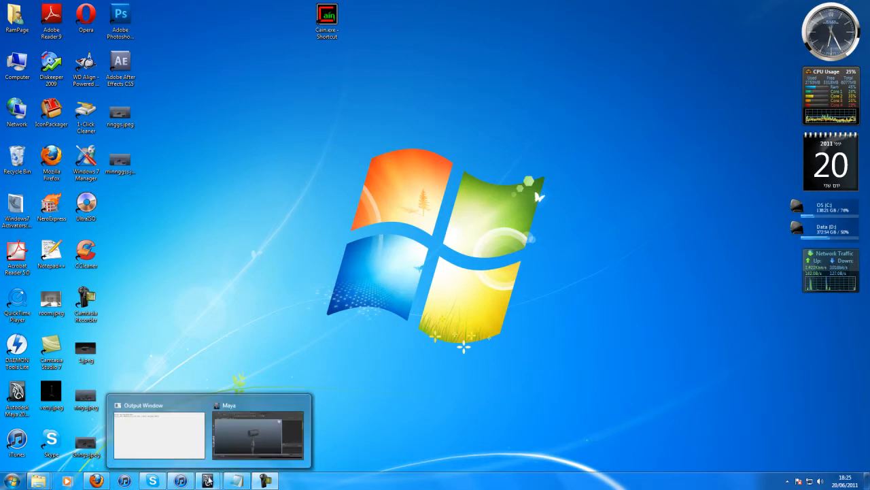
{"action": "left_click", "coordinate": [268, 435]}
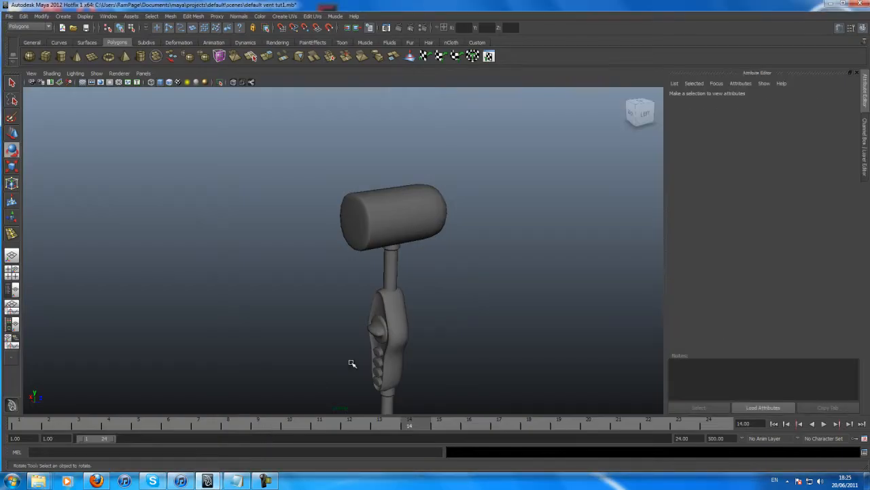
{"action": "left_click", "coordinate": [369, 214]}
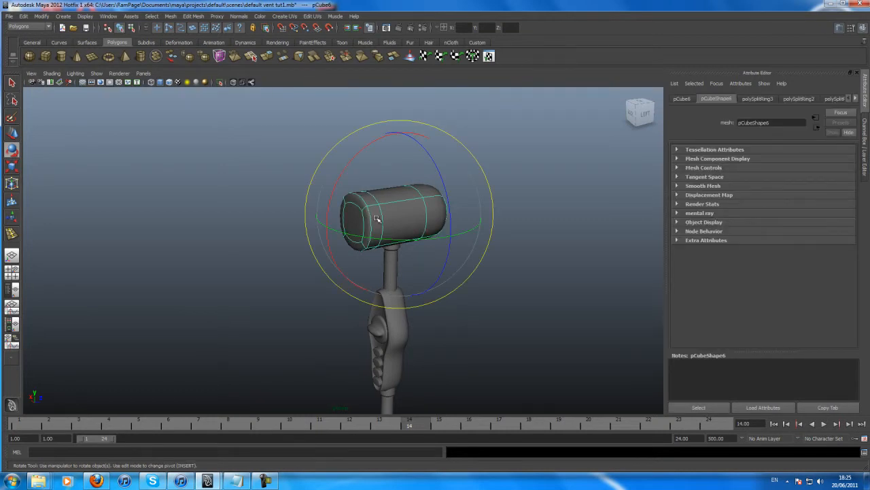
{"action": "right_click", "coordinate": [381, 214]}
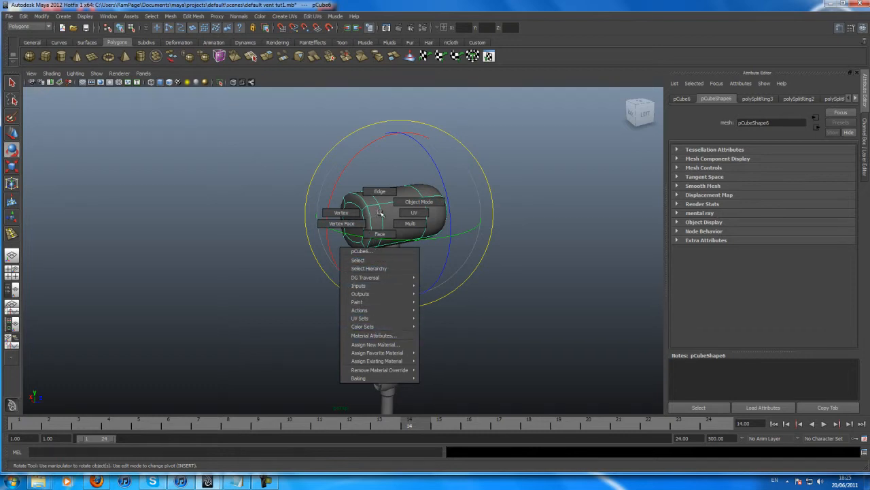
{"action": "right_click_drag", "start_coordinate": [380, 213], "coordinate": [380, 213]}
{"action": "left_click_drag", "start_coordinate": [348, 234], "coordinate": [491, 274], "text": "alt"}
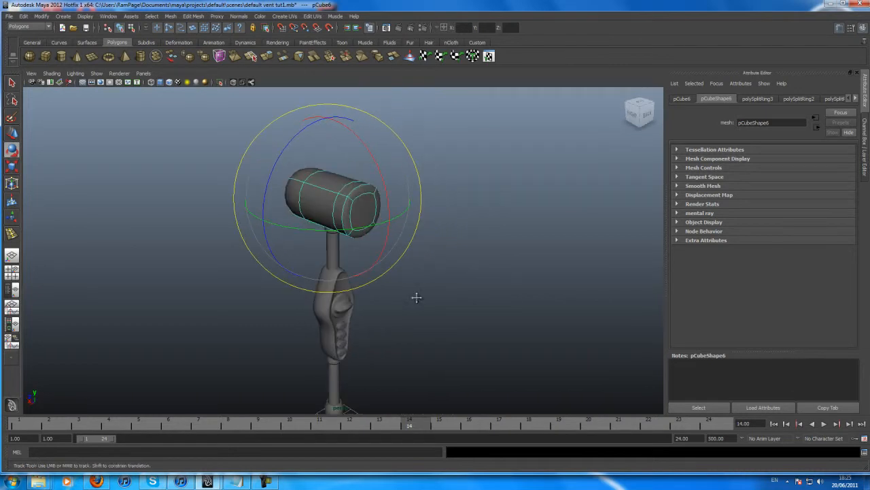
{"action": "middle_click_drag", "start_coordinate": [429, 298], "coordinate": [497, 278], "text": "alt"}
{"action": "right_click_drag", "start_coordinate": [496, 279], "coordinate": [329, 273], "text": "alt"}
{"action": "left_click_drag", "start_coordinate": [383, 268], "coordinate": [307, 267], "text": "alt"}
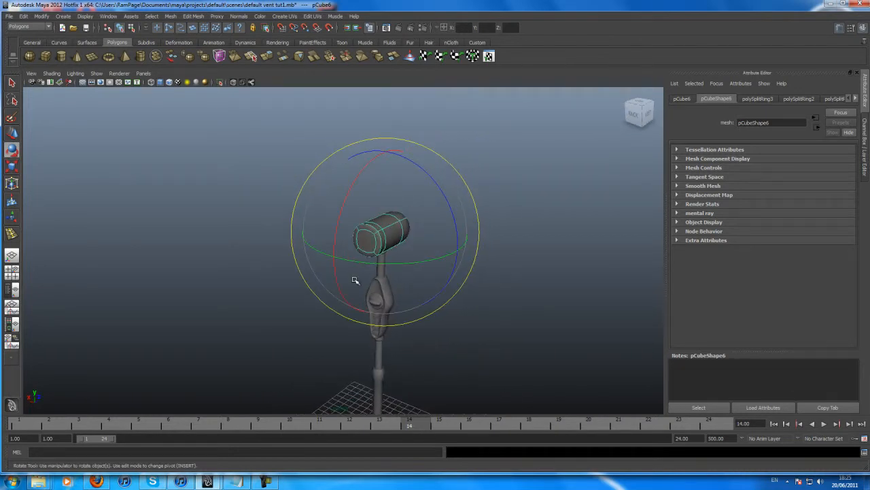
{"action": "middle_click_drag", "start_coordinate": [380, 308], "coordinate": [373, 275], "text": "alt"}
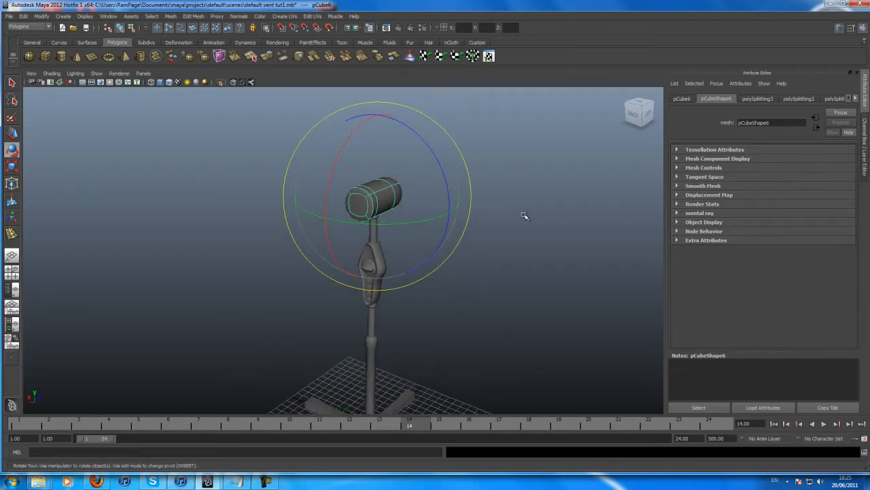
{"action": "left_click_drag", "start_coordinate": [418, 206], "coordinate": [381, 228], "text": "alt"}
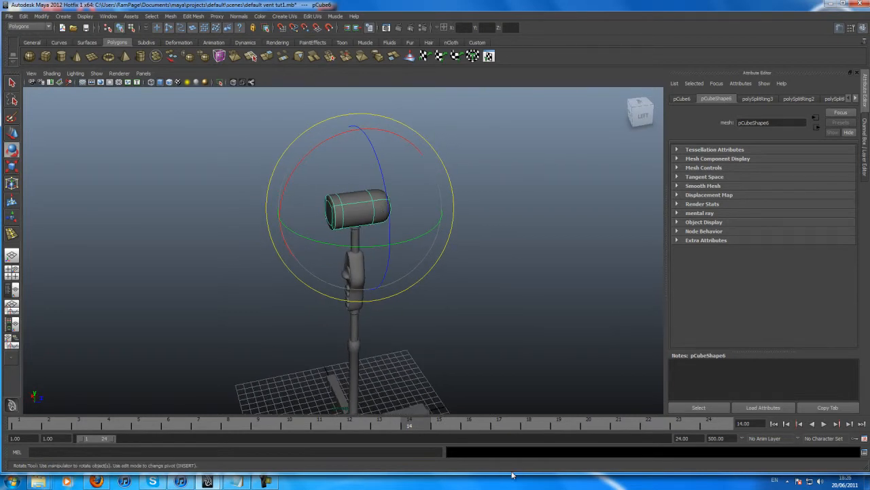
{"action": "left_click", "coordinate": [826, 4]}
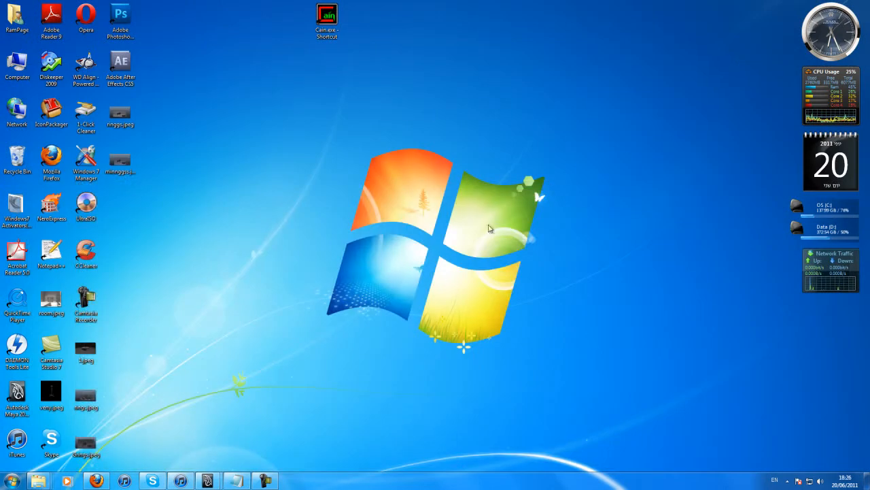
{"action": "mouse_move", "coordinate": [264, 481]}
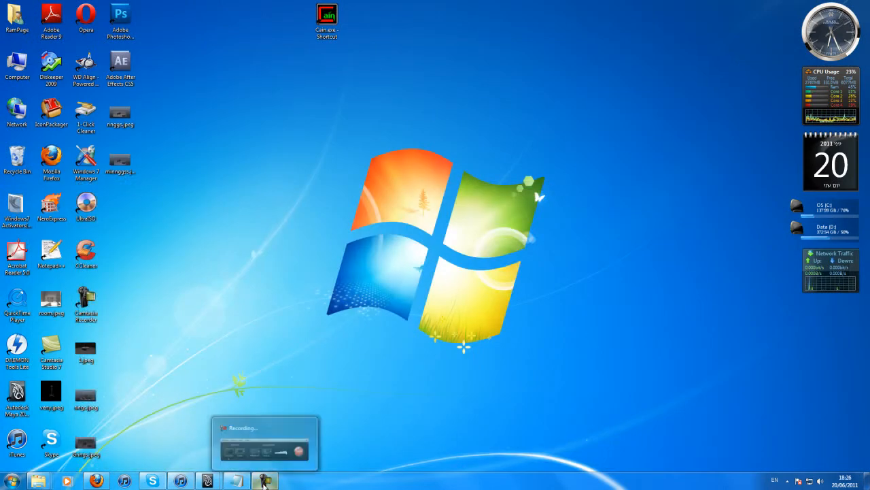
{"action": "mouse_move", "coordinate": [208, 481]}
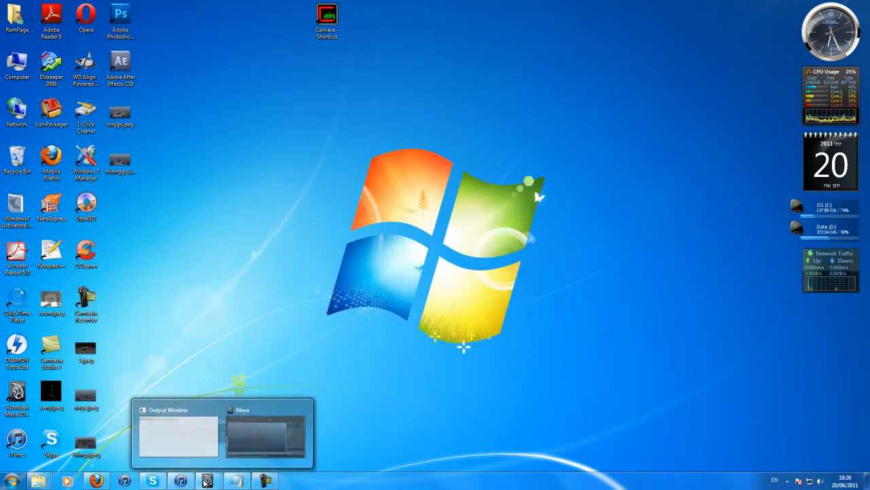
{"action": "left_click", "coordinate": [257, 433]}
- Create a polygon cylinder and move it along Z to about -14.1, clear of the stand's base
{"action": "mouse_move", "coordinate": [346, 342]}
{"action": "left_mouse_down", "text": "alt"}
{"action": "mouse_move", "coordinate": [349, 291]}
{"action": "mouse_move", "coordinate": [467, 324]}
{"action": "mouse_move", "coordinate": [330, 317]}
{"action": "mouse_move", "coordinate": [320, 334]}
{"action": "mouse_move", "coordinate": [302, 328]}
{"action": "mouse_move", "coordinate": [348, 332]}
{"action": "left_mouse_up", "text": "alt"}
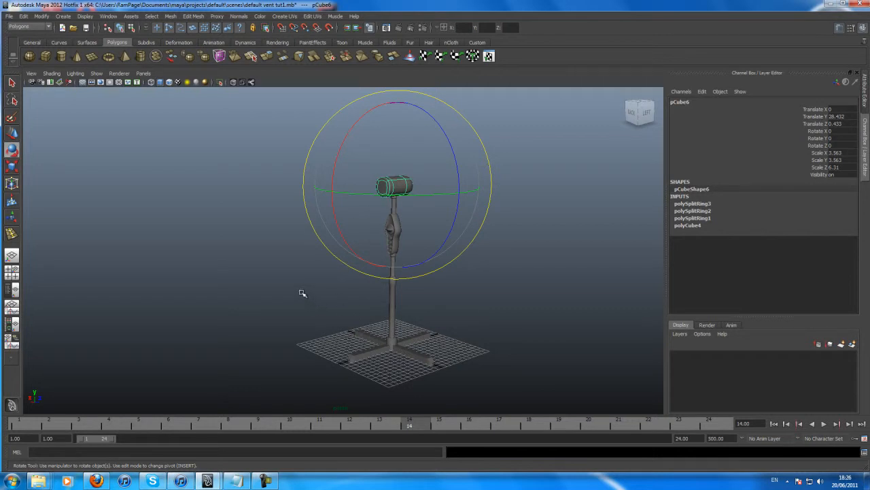
{"action": "left_click", "coordinate": [61, 57]}
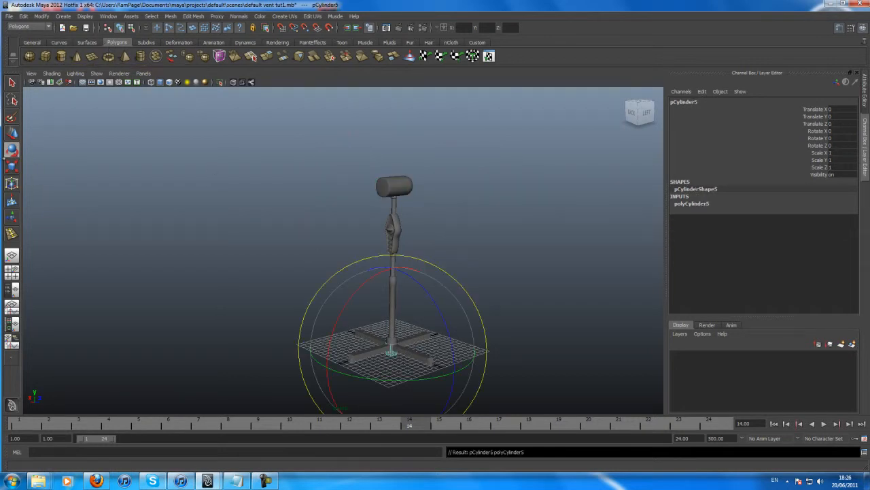
{"action": "left_click", "coordinate": [12, 133]}
{"action": "left_click_drag", "start_coordinate": [427, 338], "coordinate": [365, 271]}
- Scale the cylinder into a flat disc, about 1.945 in X and Z and 0.526 in Y
{"action": "right_click_drag", "start_coordinate": [298, 268], "coordinate": [409, 292], "text": "alt"}
{"action": "middle_click_drag", "start_coordinate": [409, 293], "coordinate": [399, 253], "text": "alt"}
{"action": "right_click_drag", "start_coordinate": [253, 278], "coordinate": [381, 304], "text": "alt"}
{"action": "middle_click_drag", "start_coordinate": [381, 304], "coordinate": [380, 290], "text": "alt"}
{"action": "right_click_drag", "start_coordinate": [380, 290], "coordinate": [414, 308], "text": "alt"}
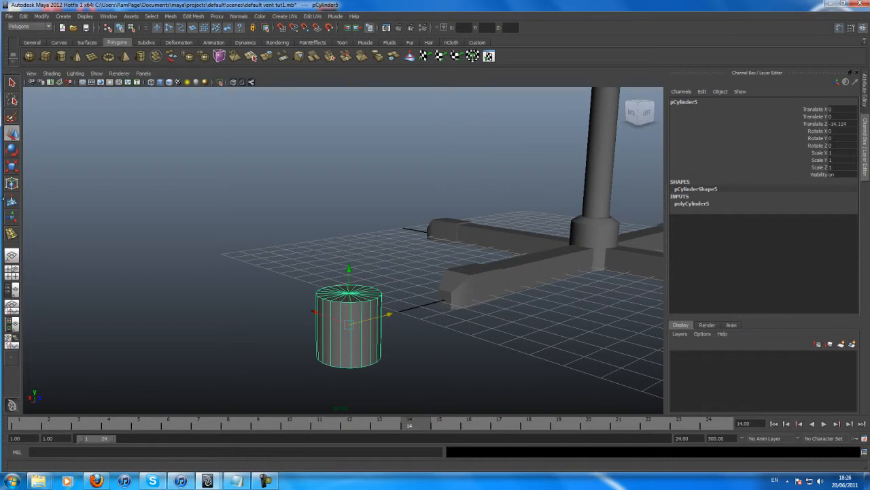
{"action": "left_click", "coordinate": [12, 166]}
{"action": "left_click_drag", "start_coordinate": [348, 244], "coordinate": [326, 222]}
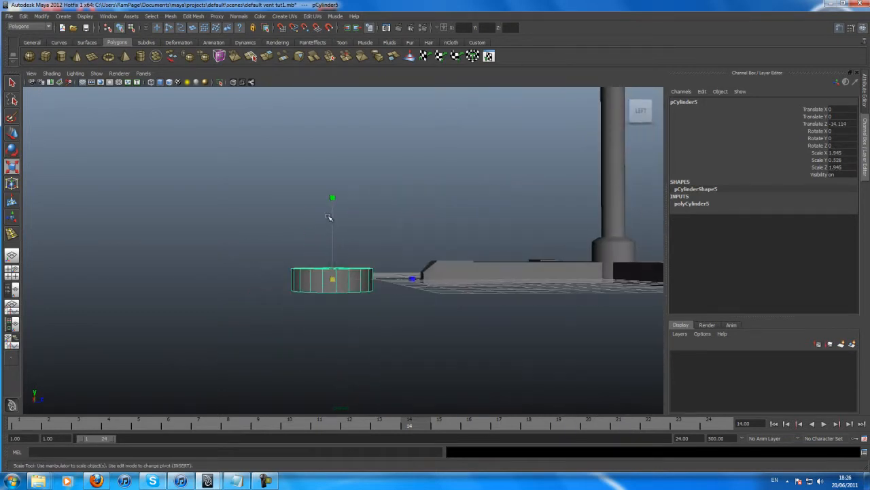
- Set the cylinder's Subdivisions Axis to 50 and Subdivisions Caps to 0
{"action": "left_click", "coordinate": [840, 30]}
{"action": "left_click", "coordinate": [839, 30]}
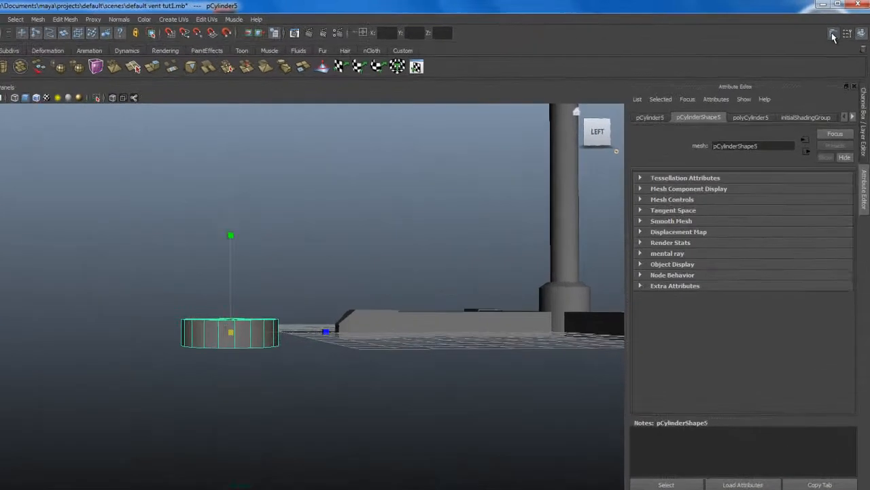
{"action": "left_click", "coordinate": [764, 98]}
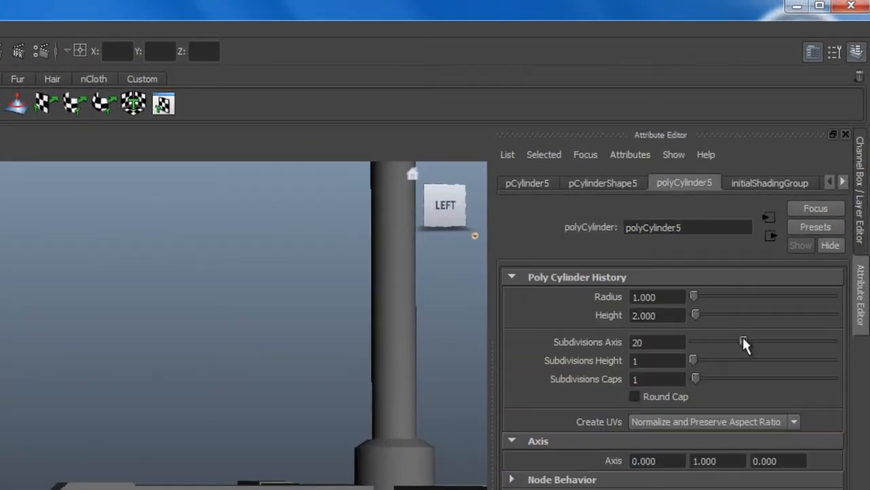
{"action": "left_click_drag", "start_coordinate": [794, 338], "coordinate": [849, 344]}
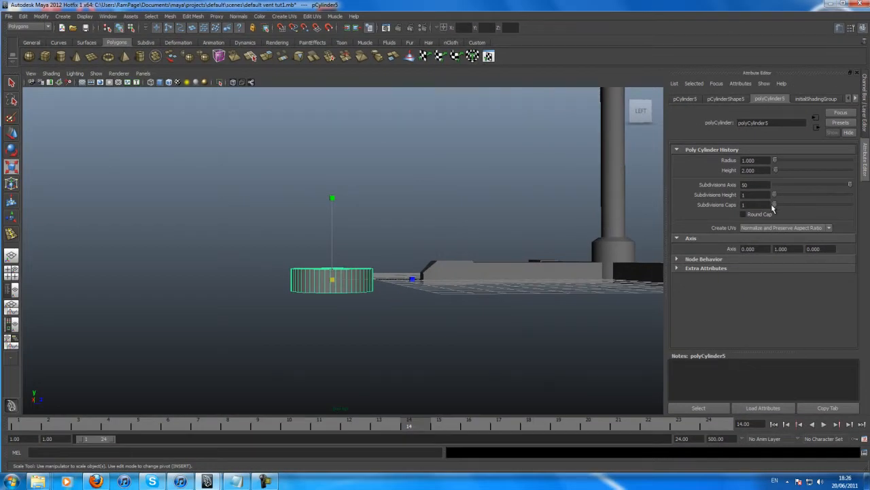
{"action": "left_click_drag", "start_coordinate": [284, 295], "coordinate": [290, 305], "text": "alt"}
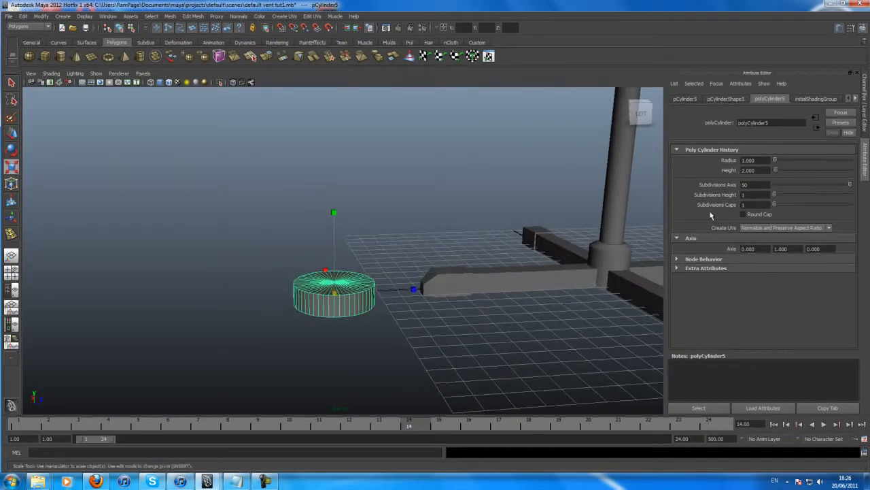
{"action": "left_click", "coordinate": [769, 204]}
{"action": "type", "text": "0"}
{"action": "key", "text": "Return"}
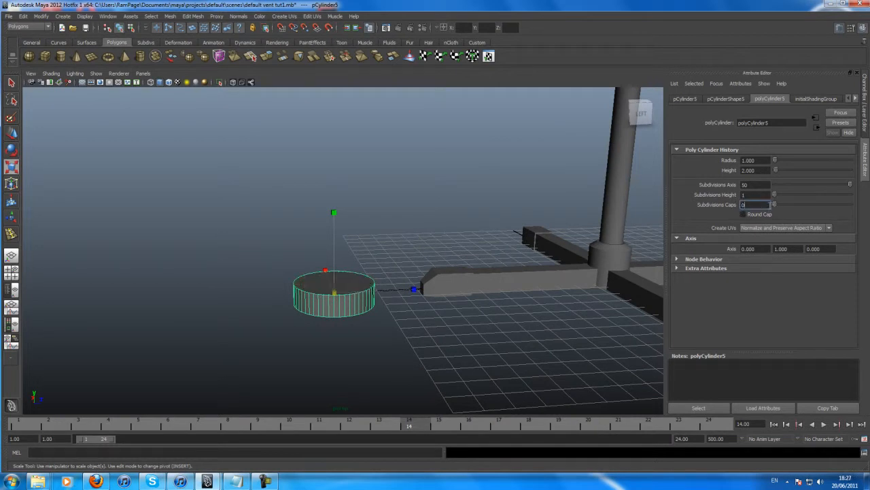
- Extrude the disc's top face, scaling it inward and raising it about 0.25 to form a sloped rim
{"action": "left_click", "coordinate": [312, 346]}
{"action": "left_click", "coordinate": [328, 286]}
{"action": "right_click", "coordinate": [321, 291]}
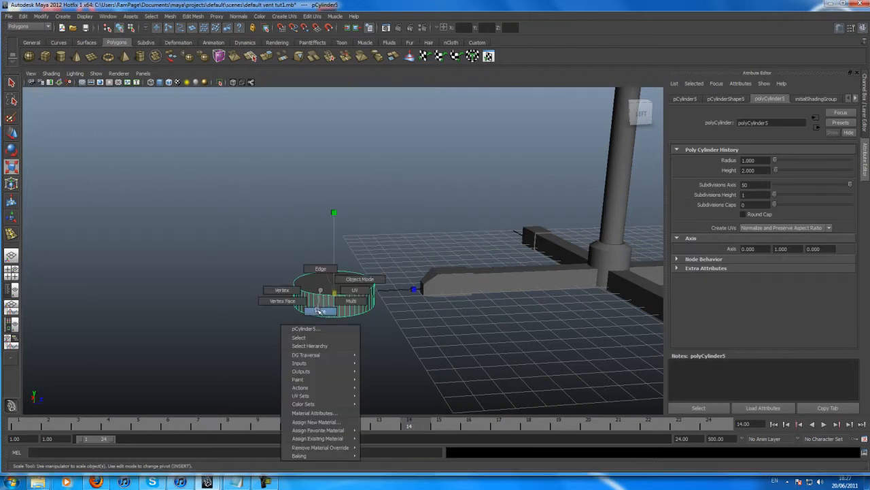
{"action": "right_click_drag", "start_coordinate": [320, 311], "coordinate": [320, 311]}
{"action": "left_click", "coordinate": [333, 284]}
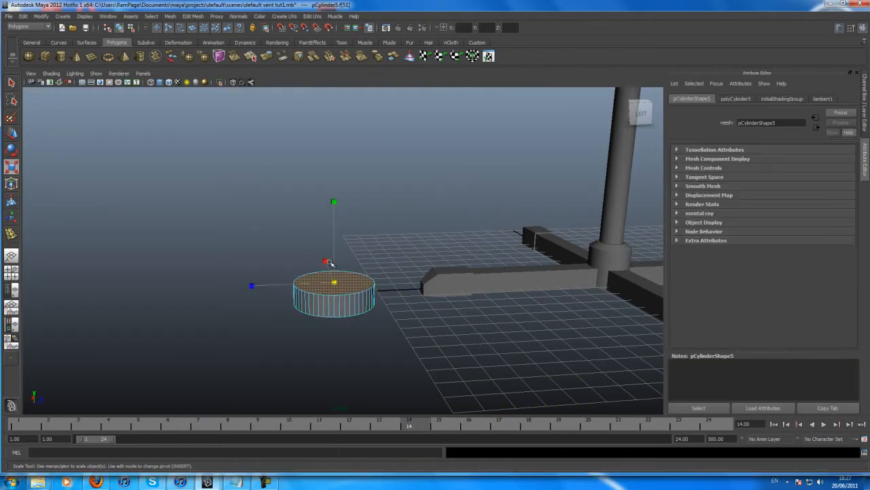
{"action": "scroll", "coordinate": [350, 251], "scroll_direction": "up", "scroll_amount": 2}
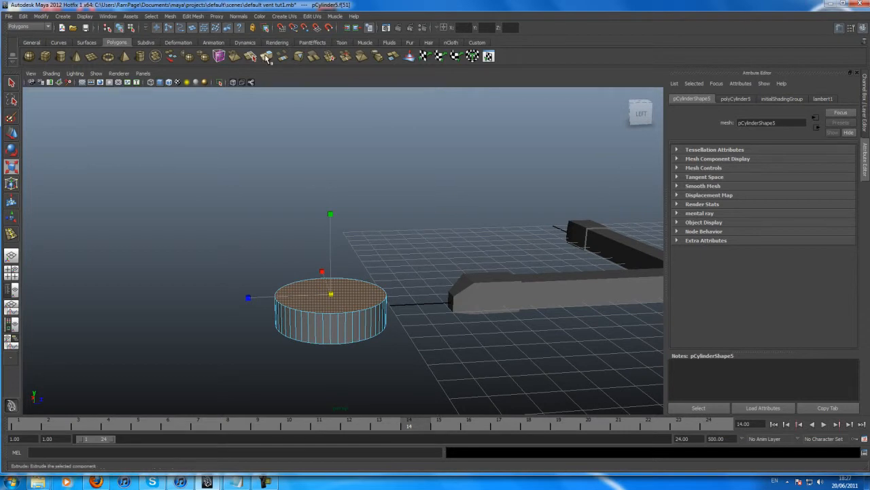
{"action": "left_click", "coordinate": [267, 57]}
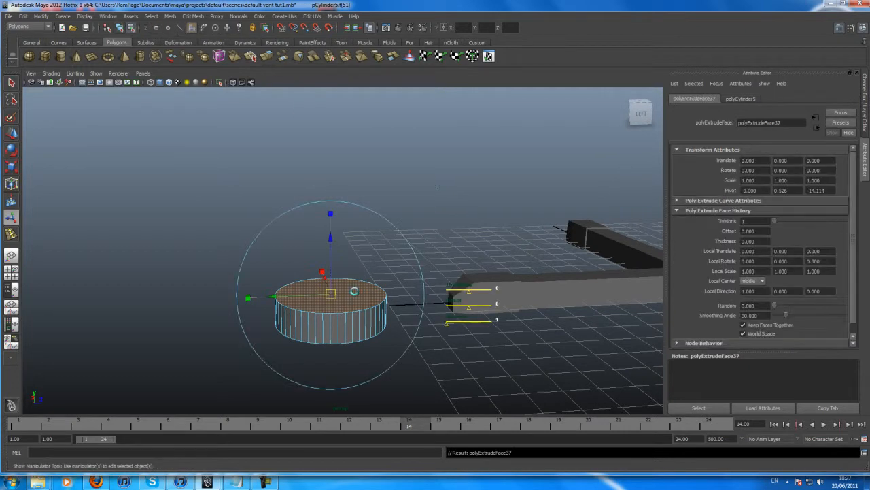
{"action": "left_click", "coordinate": [248, 297]}
{"action": "left_click_drag", "start_coordinate": [332, 294], "coordinate": [321, 296]}
{"action": "left_click_drag", "start_coordinate": [333, 239], "coordinate": [331, 229]}
- Extrude the raised top face again, scaling it to about 0.567 and sinking it about 0.2 into the disc
{"action": "left_click", "coordinate": [267, 58]}
{"action": "left_click", "coordinate": [249, 291]}
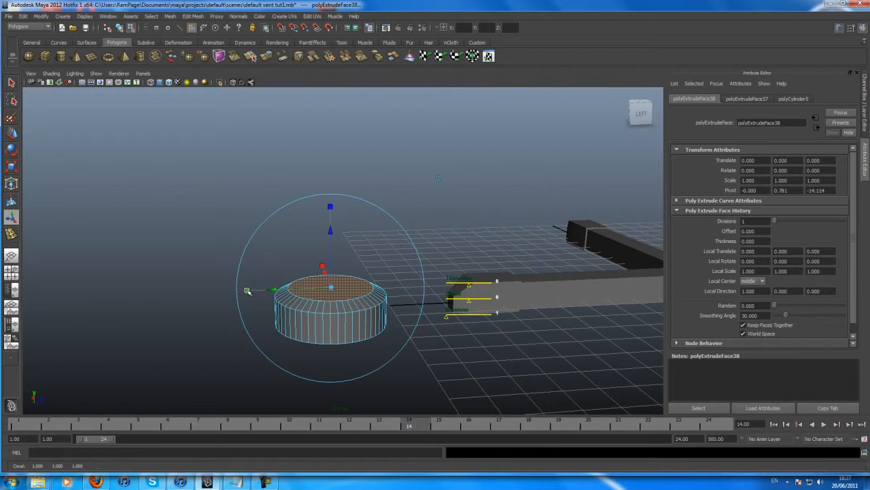
{"action": "left_click_drag", "start_coordinate": [332, 289], "coordinate": [321, 287]}
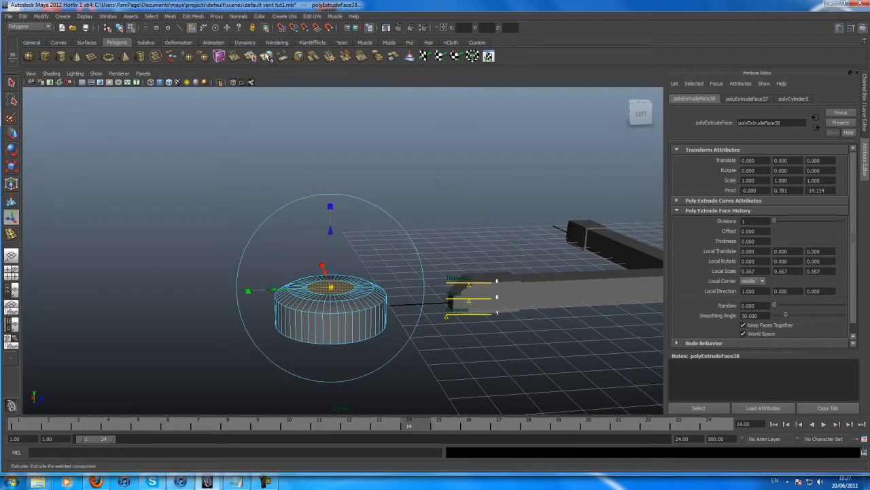
{"action": "left_click_drag", "start_coordinate": [332, 233], "coordinate": [331, 236]}
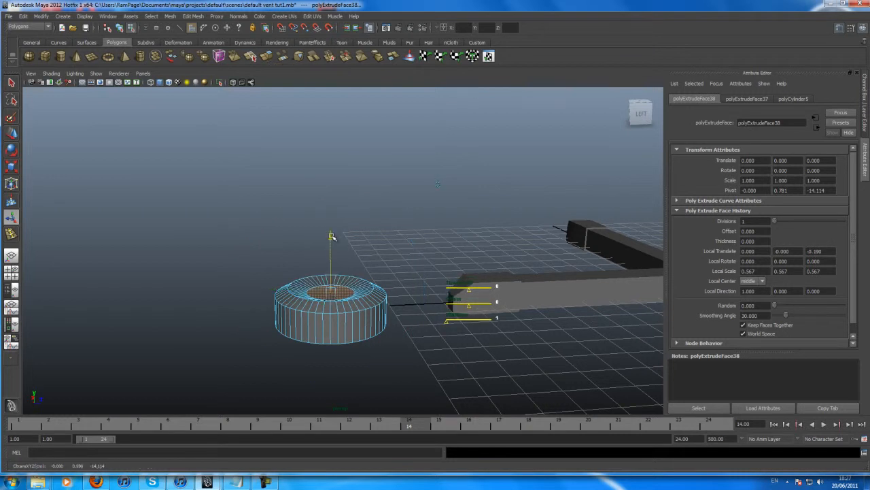
- Extrude the sunken centre face once more, scale it to 0.6, and clear the selection
{"action": "left_click", "coordinate": [268, 57]}
{"action": "left_click_drag", "start_coordinate": [248, 298], "coordinate": [321, 294]}
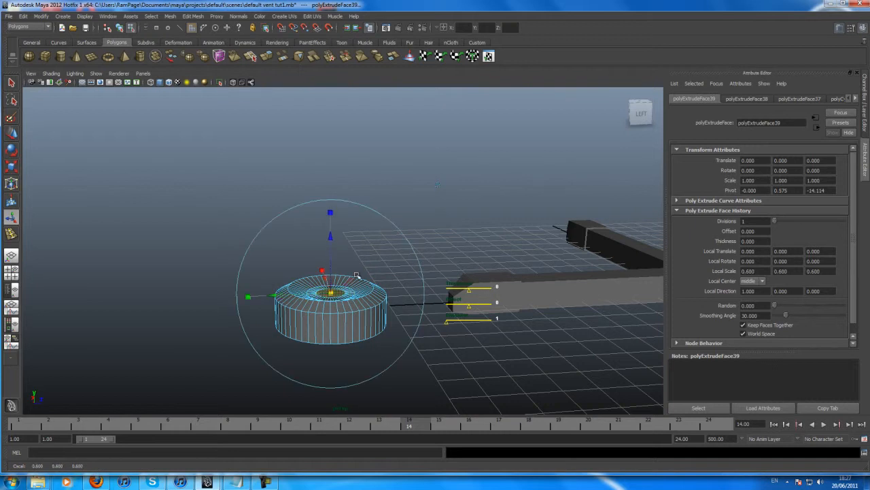
{"action": "left_click", "coordinate": [427, 213]}
- Select the whole disc in object mode, preview it smoothed, and return it to the unsmoothed display
{"action": "left_click_drag", "start_coordinate": [422, 289], "coordinate": [370, 290], "text": "alt"}
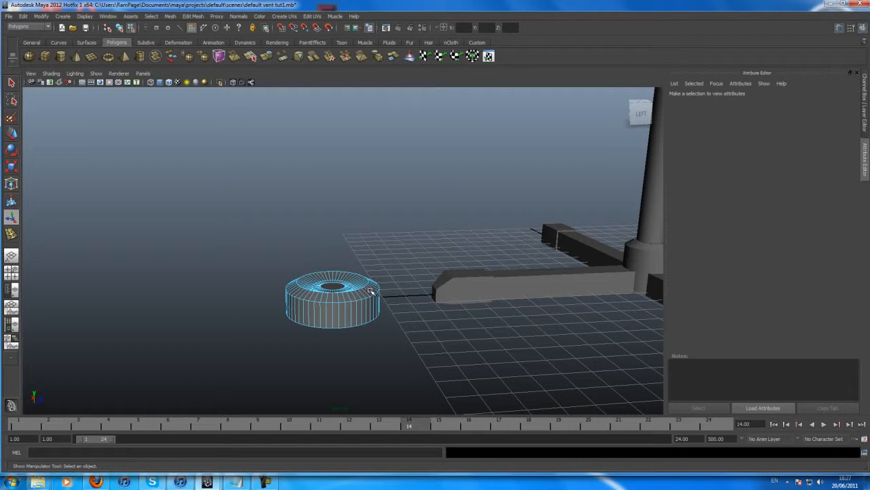
{"action": "left_click", "coordinate": [371, 290]}
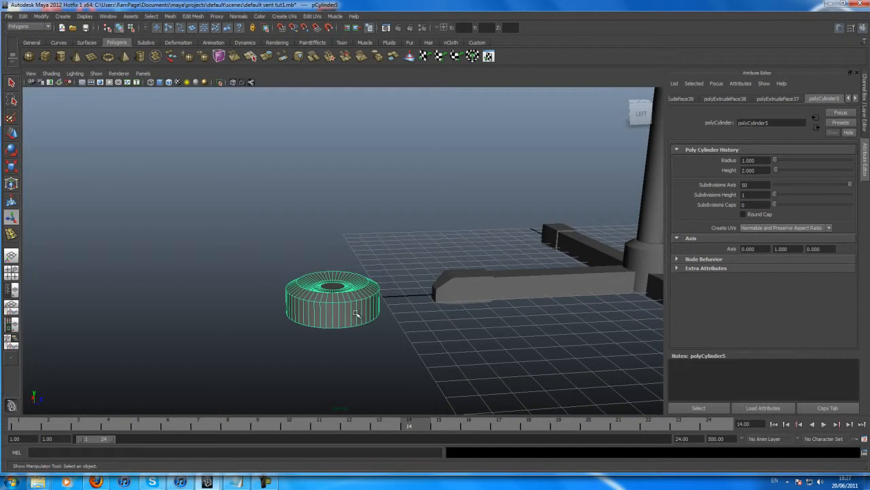
{"action": "key", "text": "3"}
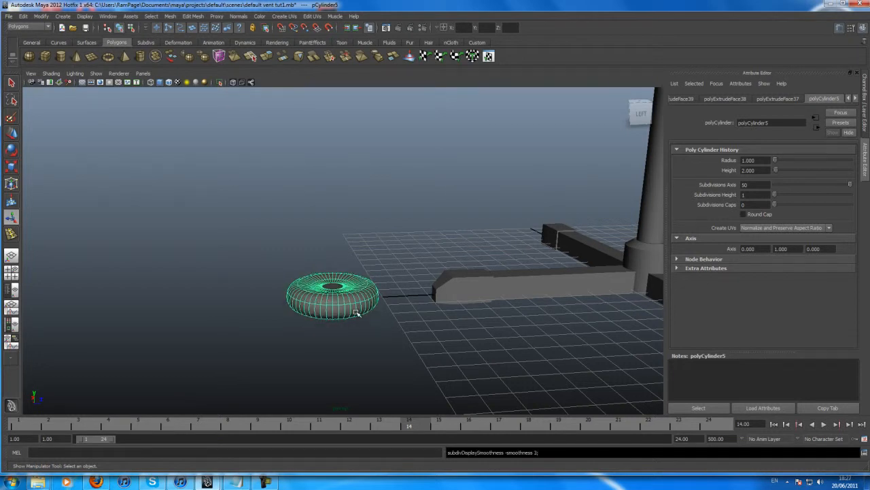
{"action": "left_click", "coordinate": [349, 365]}
{"action": "left_click", "coordinate": [318, 291]}
{"action": "left_click_drag", "start_coordinate": [318, 293], "coordinate": [295, 329], "text": "alt"}
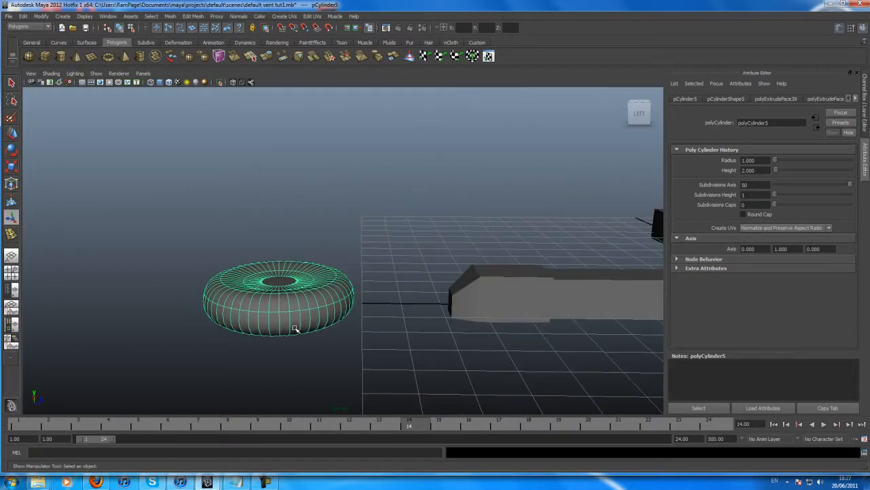
{"action": "key", "text": "2"}
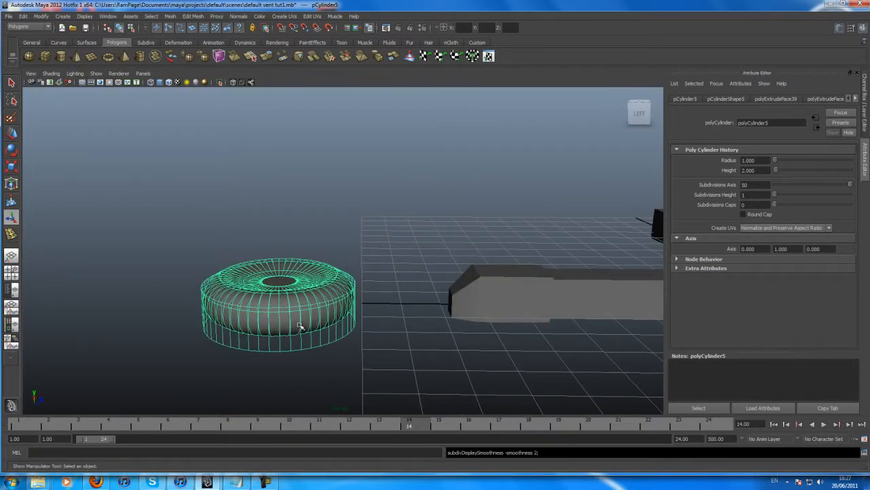
{"action": "key", "text": "1"}
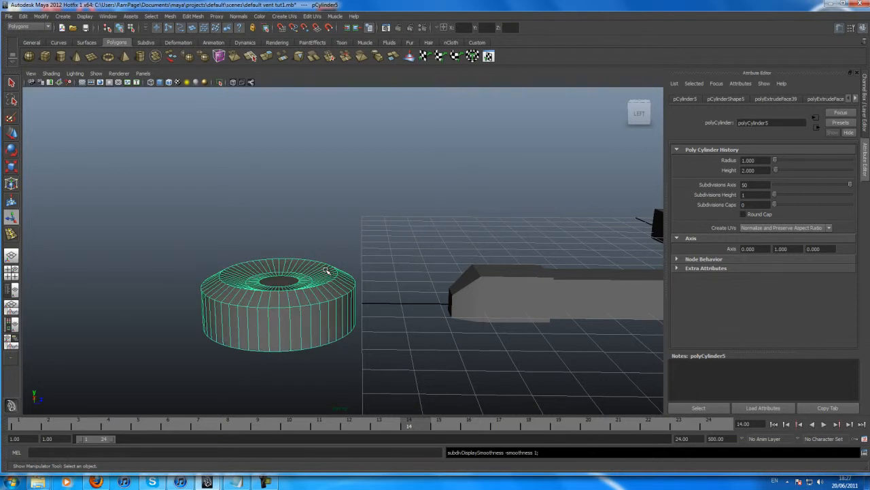
{"action": "left_click_drag", "start_coordinate": [292, 336], "coordinate": [285, 323], "text": "alt"}
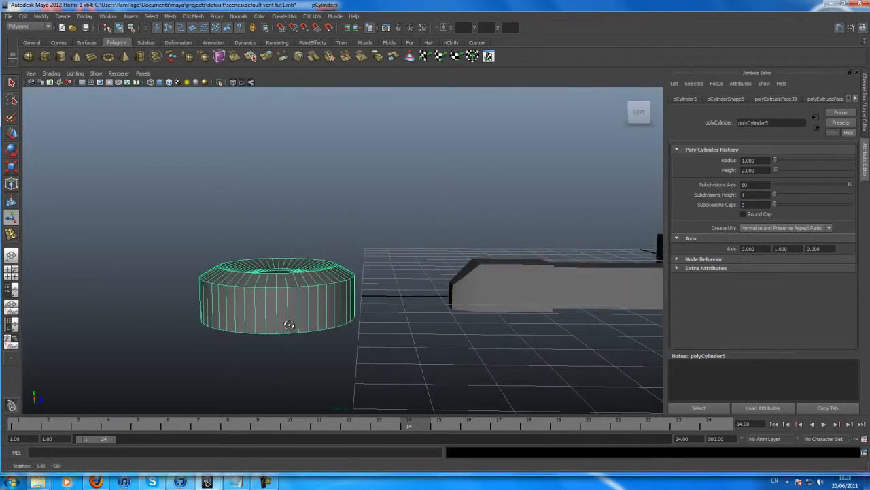
- Insert two edge loops around the disc's outer side wall, one near its lower edge and one near its upper edge
{"action": "mouse_move", "coordinate": [293, 313]}
{"action": "right_mouse_down", "text": "shift"}
{"action": "mouse_move", "coordinate": [260, 324]}
{"action": "mouse_move", "coordinate": [293, 314]}
{"action": "right_mouse_up", "text": "shift"}
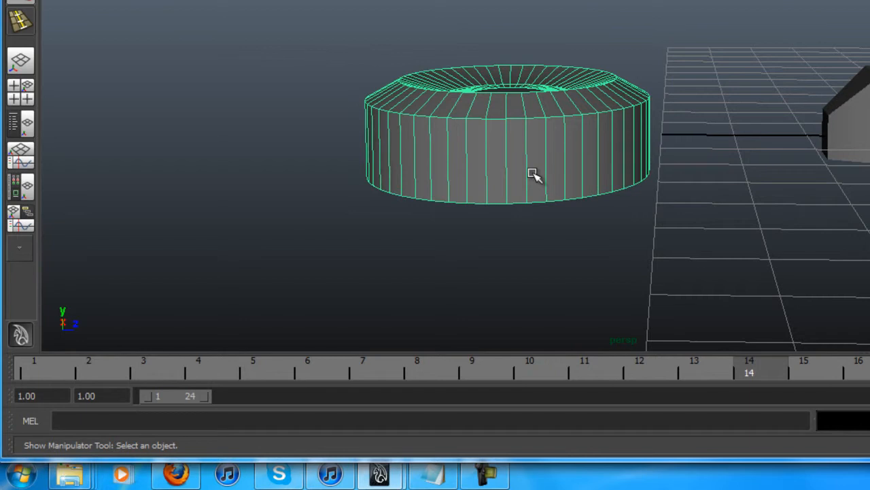
{"action": "right_click_drag", "start_coordinate": [531, 146], "coordinate": [448, 174], "text": "shift"}
{"action": "left_click_drag", "start_coordinate": [488, 188], "coordinate": [491, 189]}
{"action": "left_click_drag", "start_coordinate": [491, 139], "coordinate": [490, 139]}
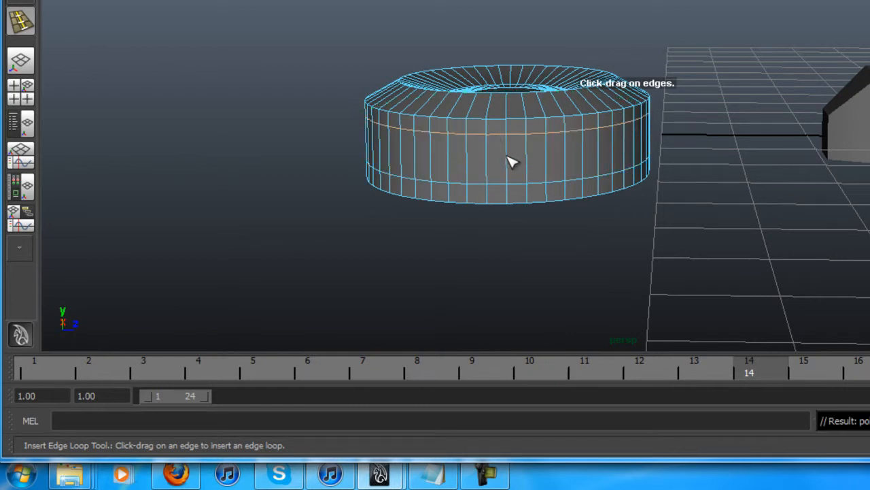
{"action": "left_click", "coordinate": [527, 144]}
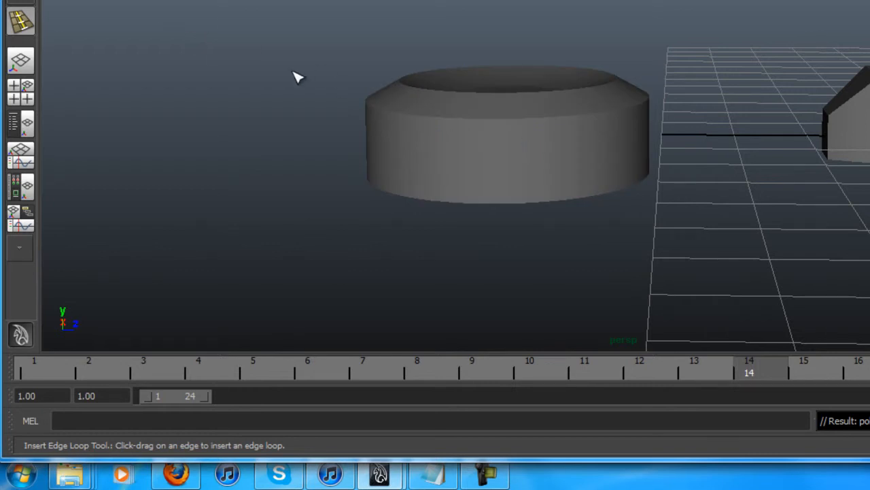
{"action": "left_click", "coordinate": [468, 162]}
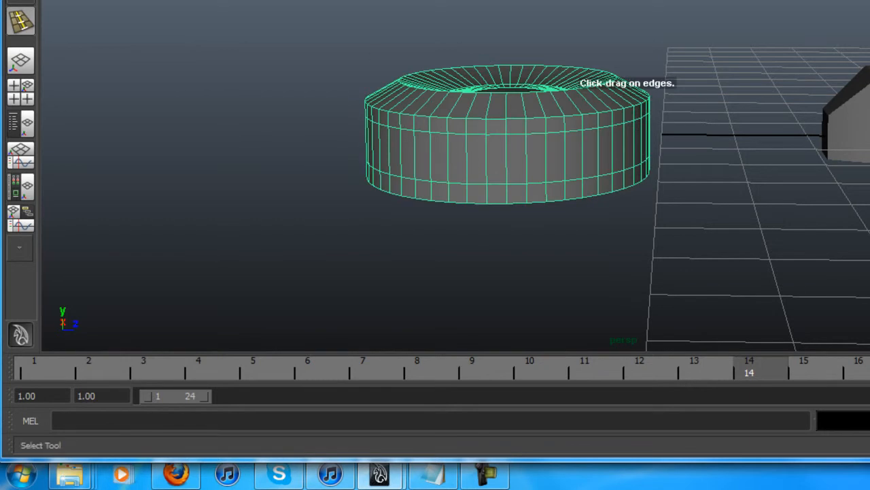
{"action": "key", "text": "q"}
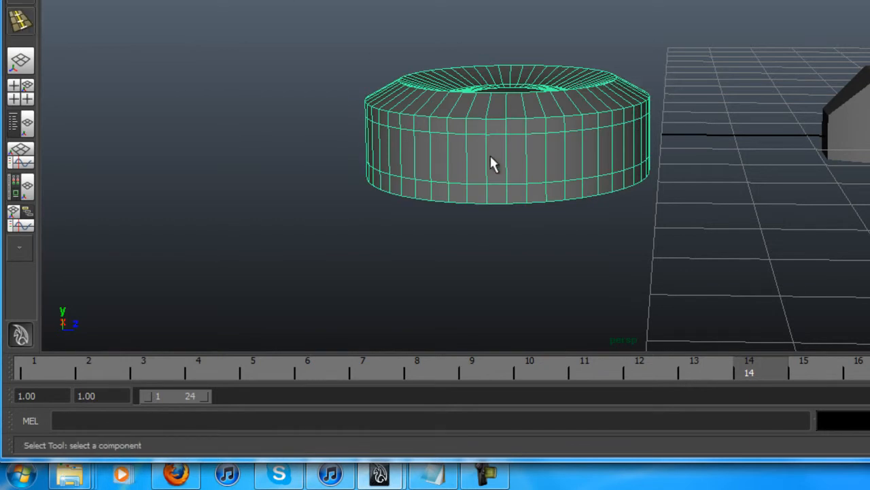
- Preview the disc in smoothed display to check its edges, and return it to the unsmoothed display
{"action": "key", "text": "alt"}
{"action": "left_click_drag", "start_coordinate": [423, 193], "coordinate": [543, 130], "text": "alt"}
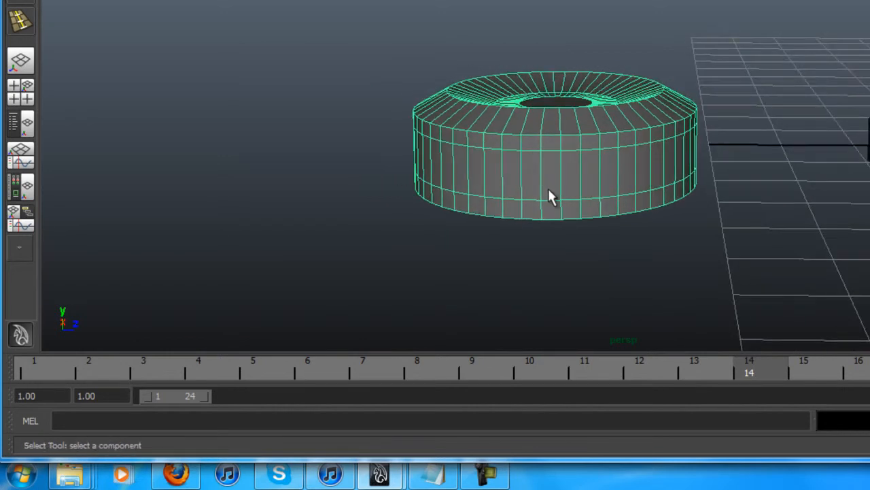
{"action": "middle_click_drag", "start_coordinate": [547, 190], "coordinate": [590, 201], "text": "alt"}
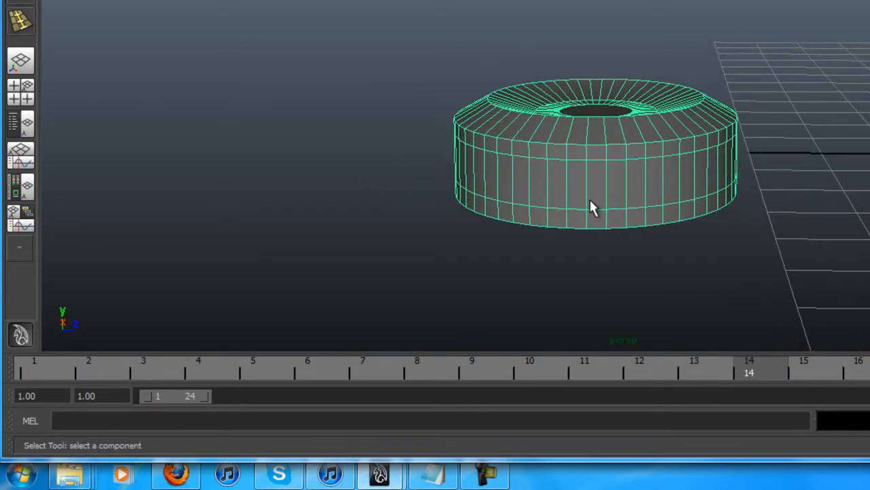
{"action": "key", "text": "2"}
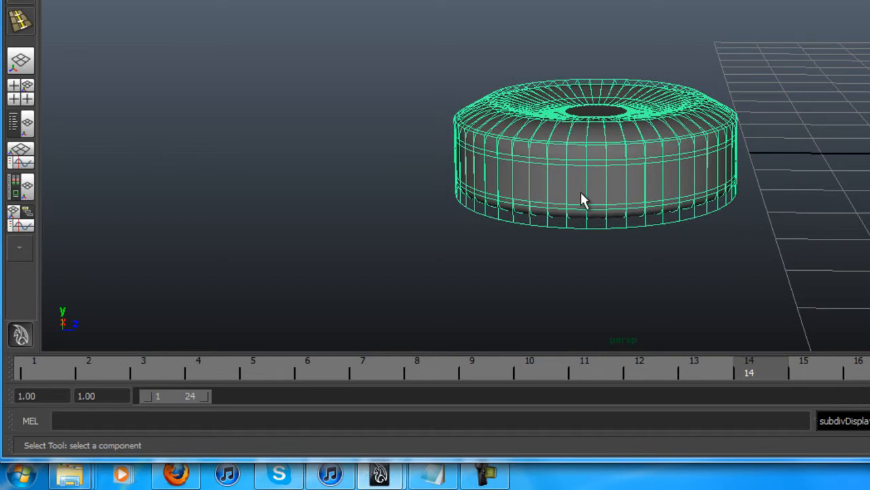
{"action": "key", "text": "3"}
{"action": "left_click", "coordinate": [449, 63]}
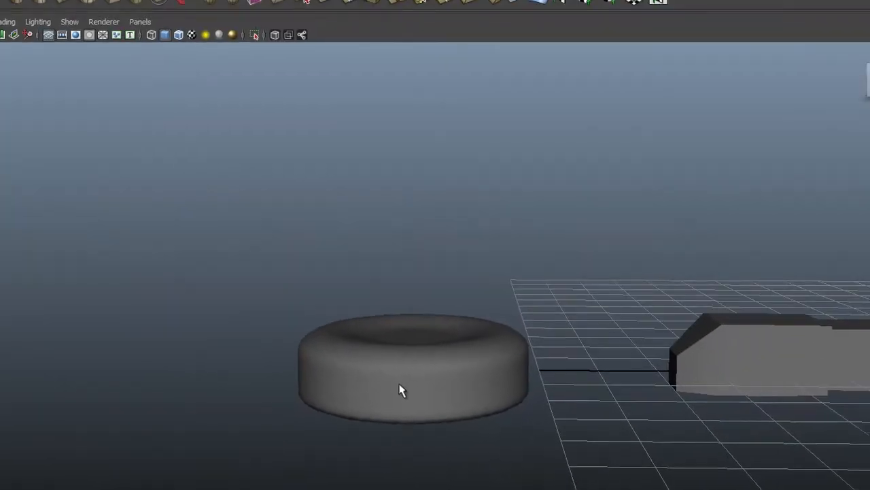
{"action": "left_click", "coordinate": [580, 170]}
{"action": "key", "text": "1"}
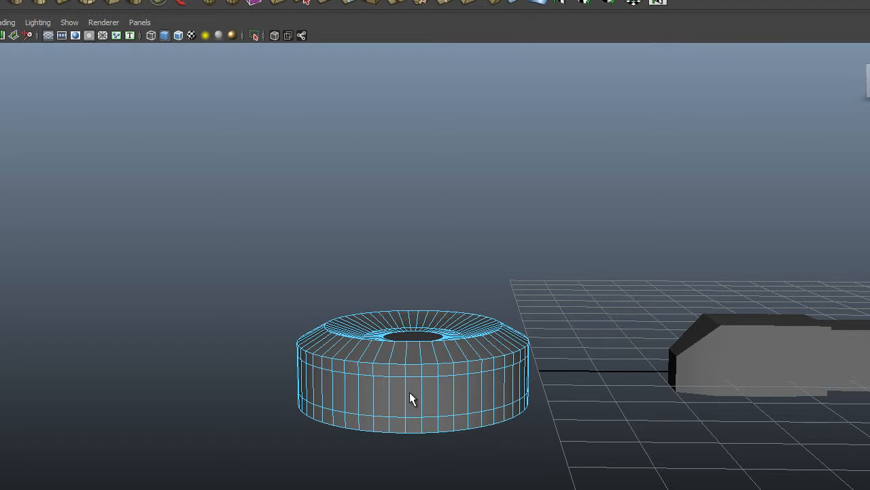
- Create a polygon cube and move it along Z past the disc, to the side facing away from the stand
{"action": "middle_click_drag", "start_coordinate": [737, 295], "coordinate": [559, 294], "text": "alt"}
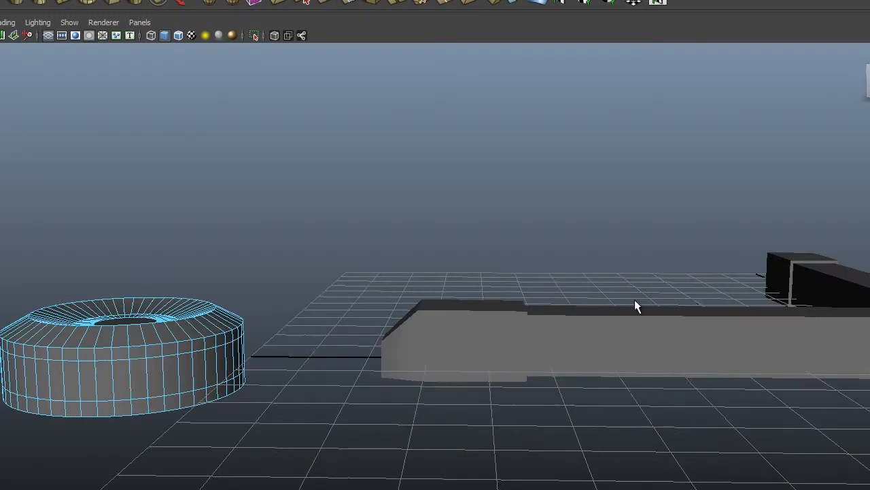
{"action": "right_click_drag", "start_coordinate": [558, 294], "coordinate": [422, 263], "text": "alt"}
{"action": "left_click_drag", "start_coordinate": [515, 264], "coordinate": [553, 282], "text": "alt"}
{"action": "left_click", "coordinate": [320, 164]}
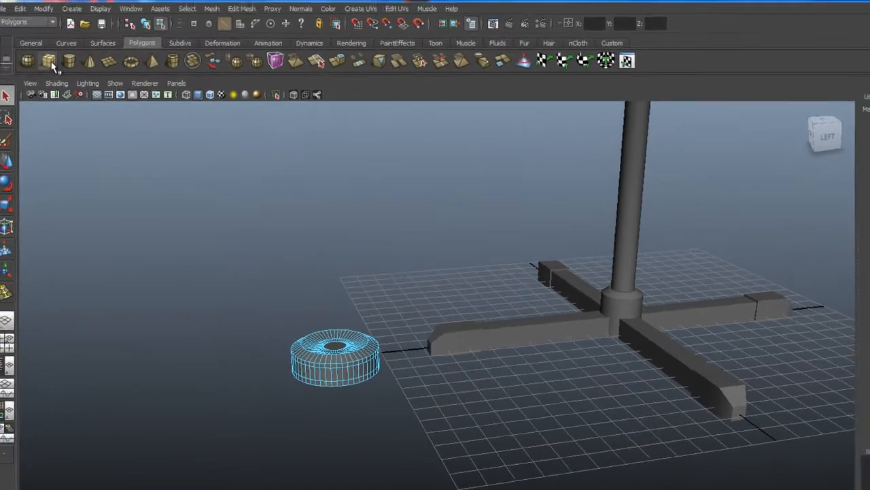
{"action": "left_click", "coordinate": [15, 170]}
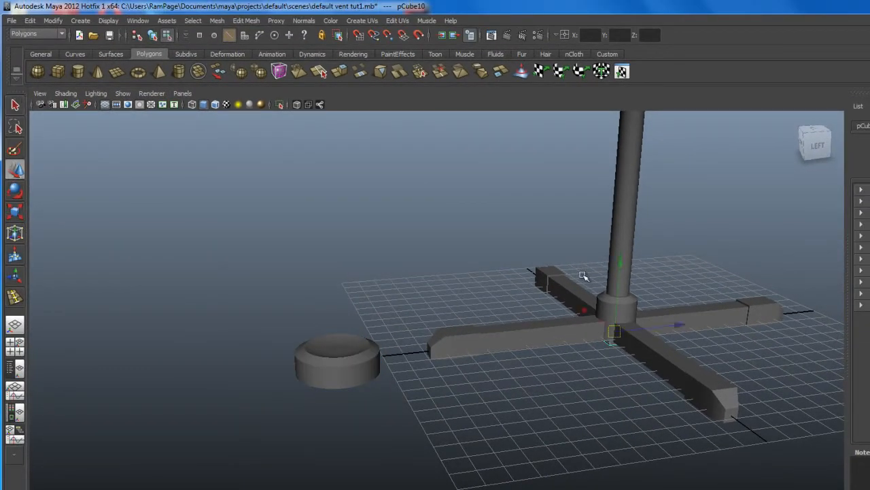
{"action": "left_click_drag", "start_coordinate": [678, 326], "coordinate": [331, 381]}
{"action": "right_click_drag", "start_coordinate": [331, 380], "coordinate": [535, 351], "text": "alt"}
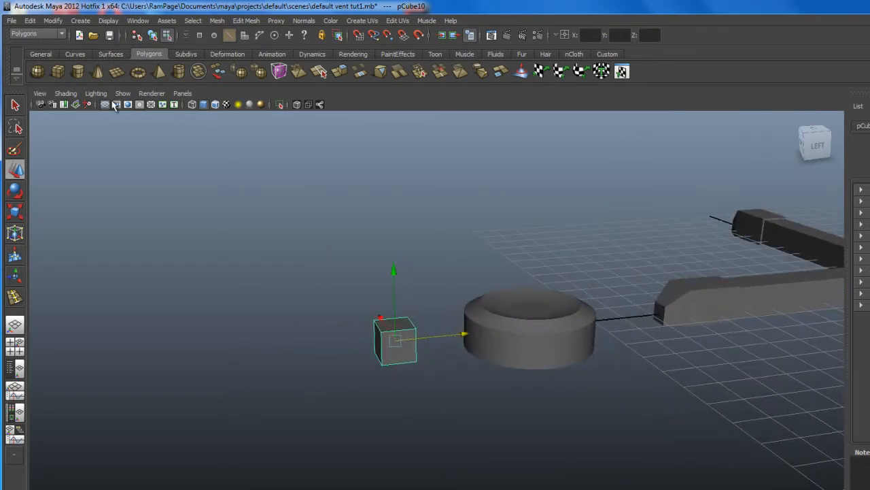
- Toggle Smooth Wireframe shading, and scale the cube up uniformly and flatten it in height into a thin square slab
{"action": "left_click", "coordinate": [73, 94]}
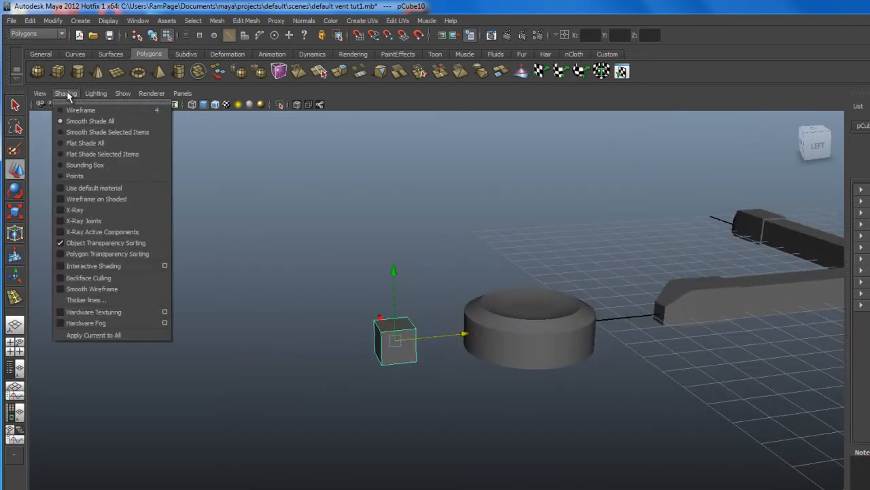
{"action": "left_click", "coordinate": [102, 290]}
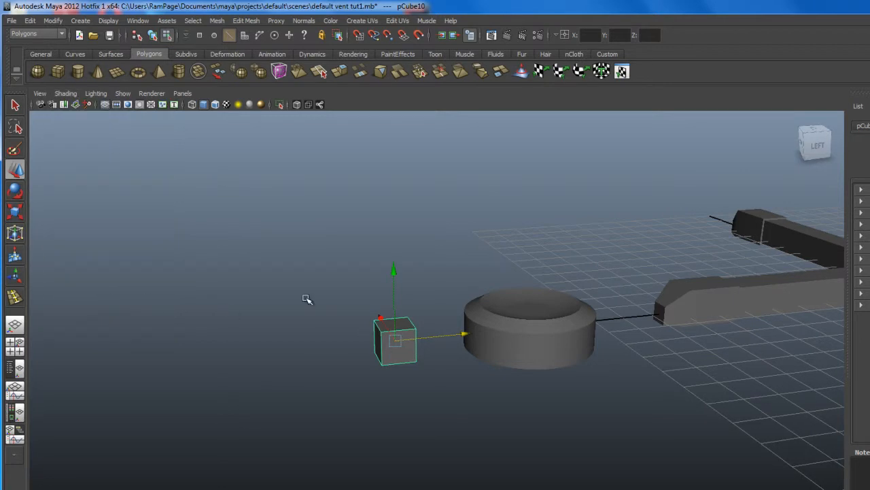
{"action": "left_click_drag", "start_coordinate": [317, 284], "coordinate": [416, 294], "text": "alt"}
{"action": "left_click", "coordinate": [15, 212]}
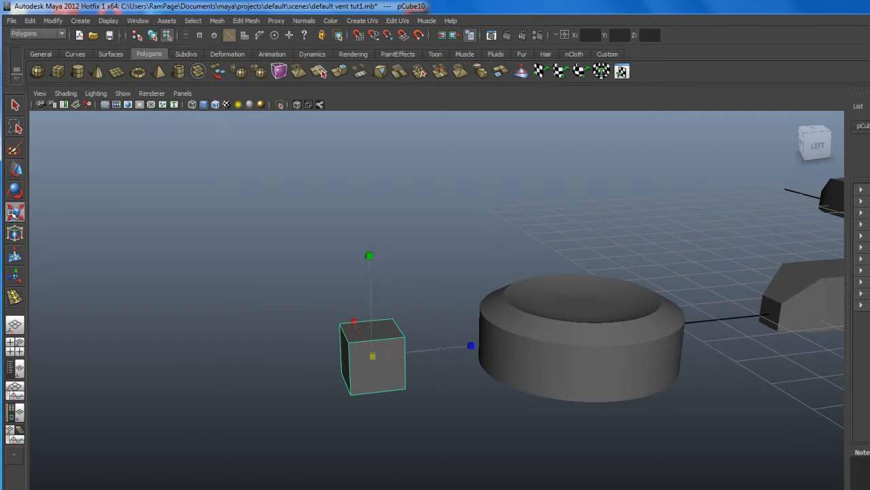
{"action": "left_click_drag", "start_coordinate": [373, 356], "coordinate": [494, 362]}
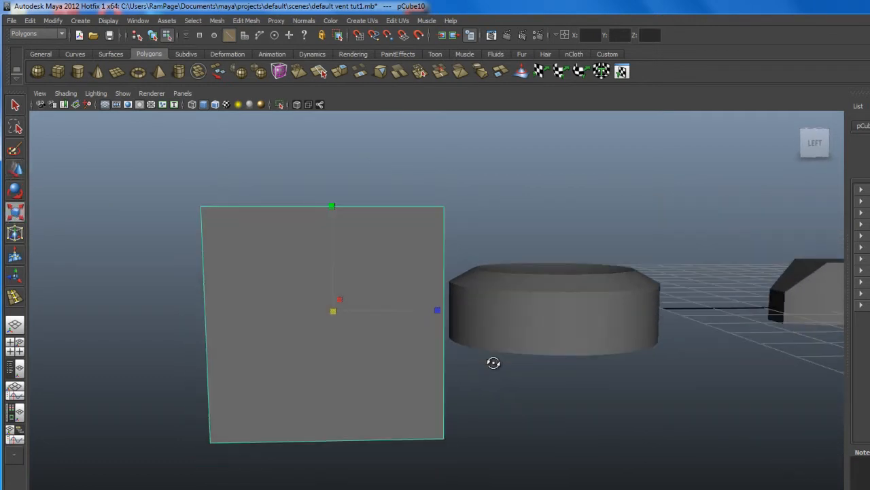
{"action": "left_click_drag", "start_coordinate": [336, 312], "coordinate": [358, 311]}
{"action": "left_click_drag", "start_coordinate": [332, 208], "coordinate": [367, 310]}
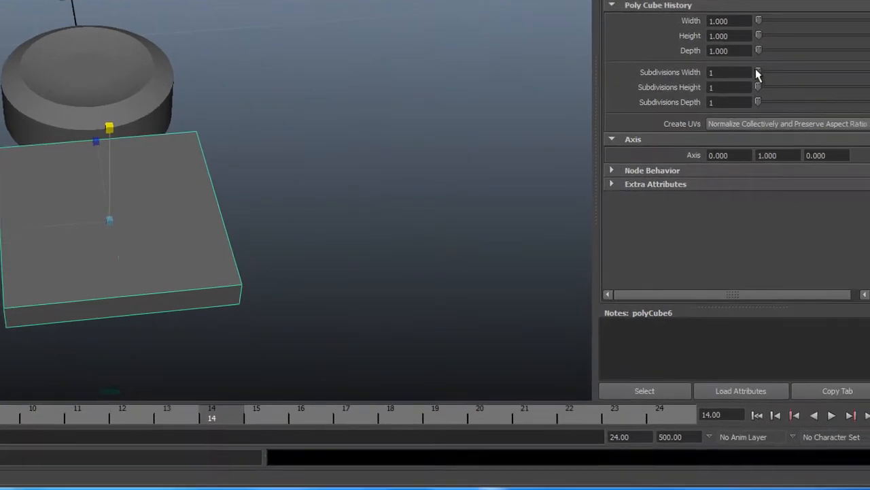
- Set the slab's width subdivisions to 10 and its depth subdivisions to 5
{"action": "left_click_drag", "start_coordinate": [754, 69], "coordinate": [775, 70]}
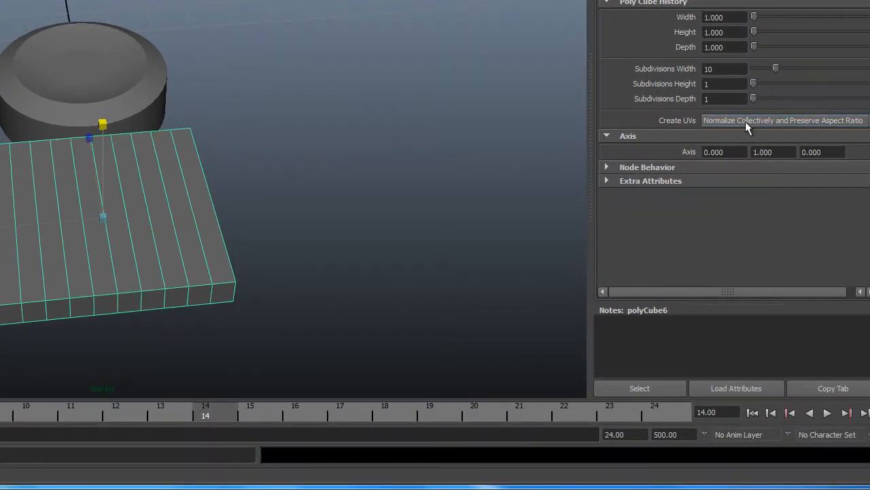
{"action": "left_click_drag", "start_coordinate": [754, 99], "coordinate": [764, 100]}
{"action": "left_click_drag", "start_coordinate": [235, 168], "coordinate": [254, 142], "text": "alt"}
{"action": "left_click_drag", "start_coordinate": [215, 182], "coordinate": [216, 190], "text": "alt"}
{"action": "middle_click_drag", "start_coordinate": [222, 189], "coordinate": [159, 143], "text": "alt"}
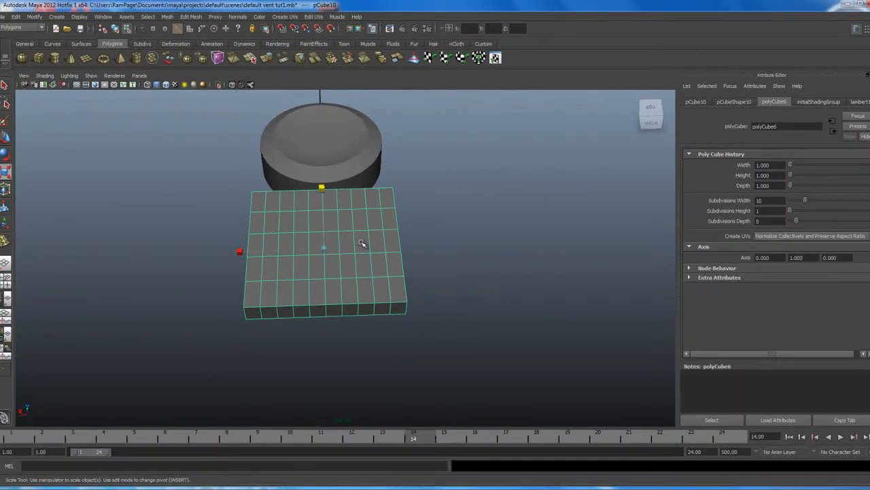
- View the slab straight from above and switch it to vertex editing
{"action": "left_click", "coordinate": [420, 306]}
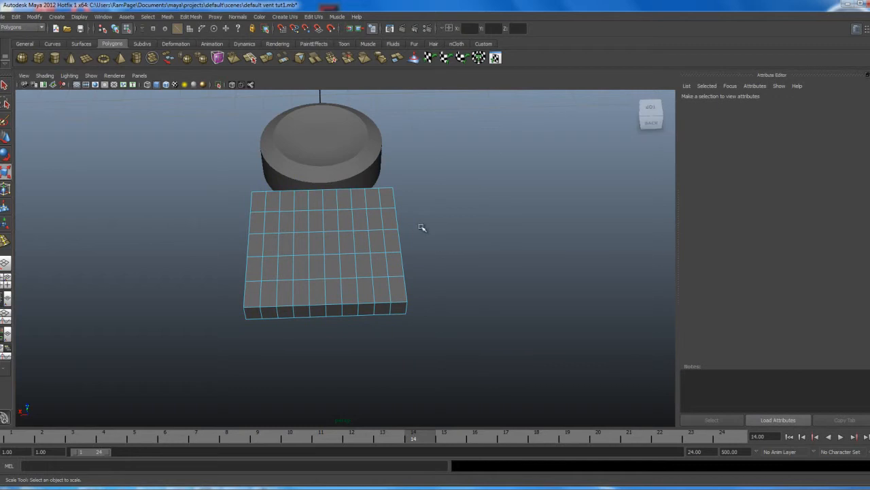
{"action": "left_click", "coordinate": [364, 289]}
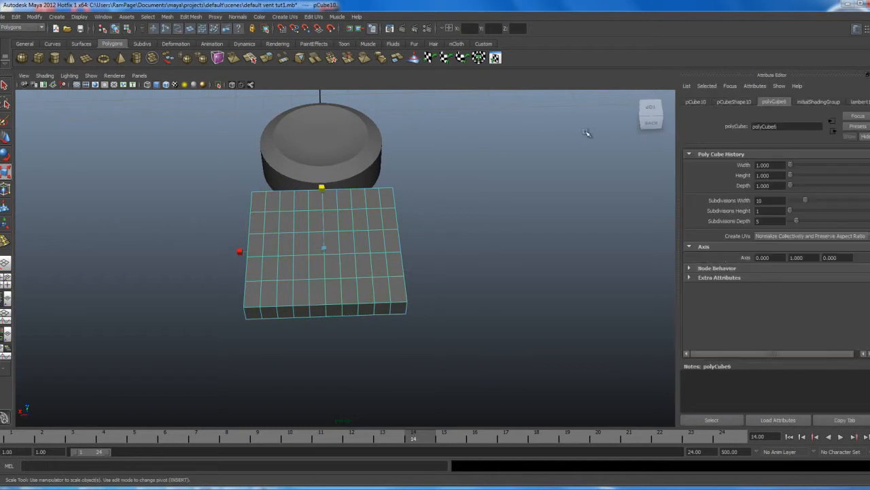
{"action": "left_click", "coordinate": [653, 109]}
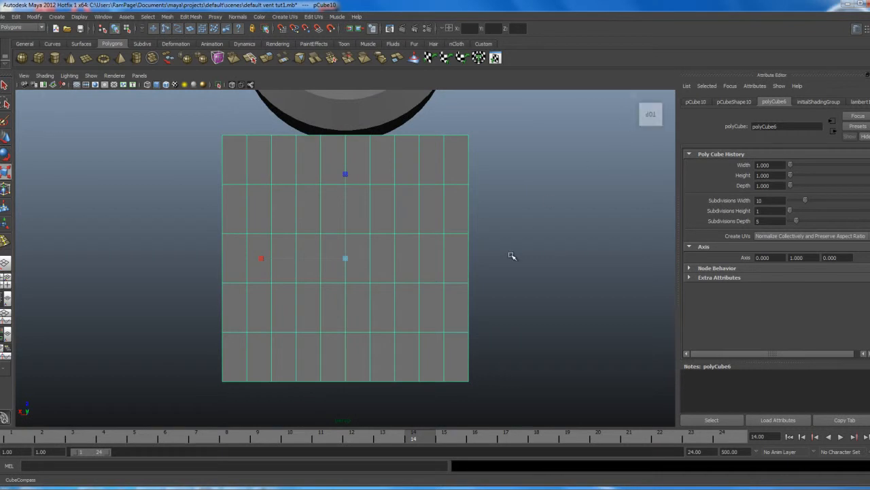
{"action": "middle_click_drag", "start_coordinate": [462, 276], "coordinate": [463, 272], "text": "alt"}
{"action": "right_click_drag", "start_coordinate": [470, 264], "coordinate": [406, 267], "text": "alt"}
{"action": "middle_click_drag", "start_coordinate": [406, 267], "coordinate": [405, 262], "text": "alt"}
{"action": "middle_click_drag", "start_coordinate": [320, 289], "coordinate": [335, 263], "text": "alt"}
{"action": "right_click_drag", "start_coordinate": [350, 256], "coordinate": [317, 255]}
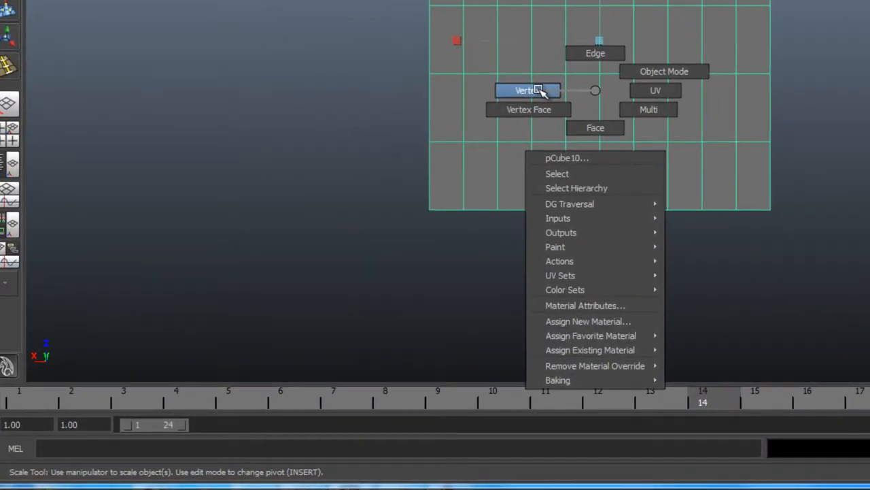
{"action": "right_click_drag", "start_coordinate": [539, 91], "coordinate": [539, 90]}
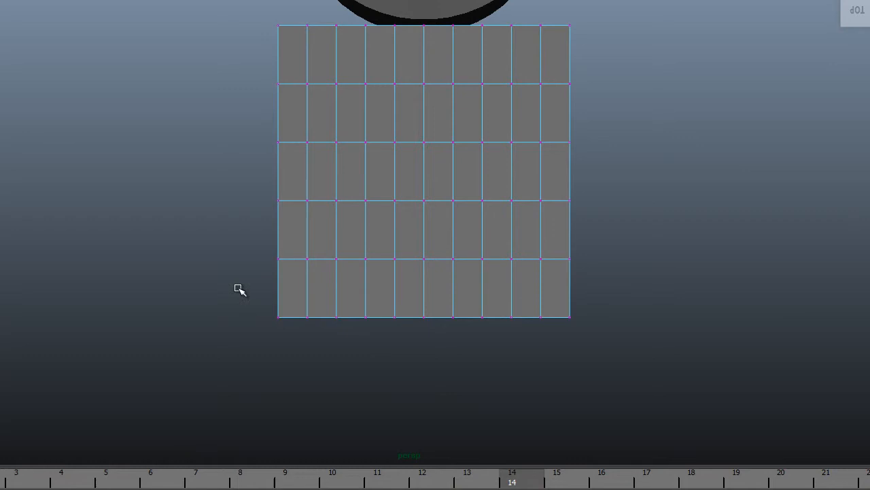
- Select the row of vertices at the slab's end farthest from the disc and scale it narrower in X
{"action": "left_click_drag", "start_coordinate": [239, 289], "coordinate": [651, 349]}
{"action": "left_click_drag", "start_coordinate": [502, 341], "coordinate": [488, 276], "text": "alt"}
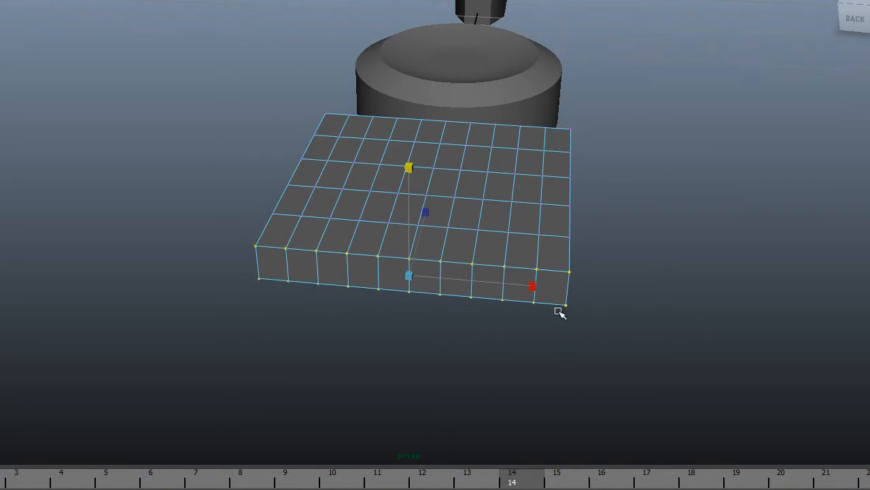
{"action": "left_click_drag", "start_coordinate": [474, 290], "coordinate": [431, 225], "text": "alt"}
{"action": "left_click_drag", "start_coordinate": [497, 204], "coordinate": [429, 319], "text": "alt"}
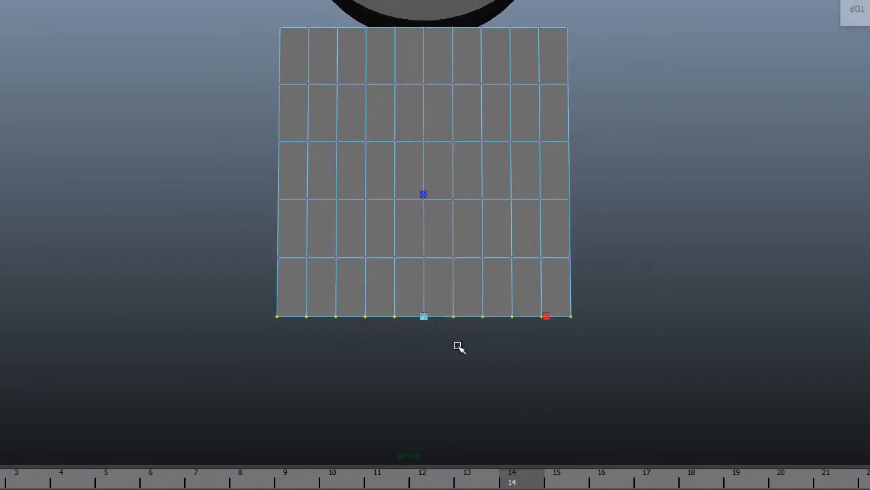
{"action": "left_click_drag", "start_coordinate": [548, 316], "coordinate": [511, 317]}
- Scale the third and second vertex rows from the disc narrower in X, making the row nearer the disc the narrowest
{"action": "left_click_drag", "start_coordinate": [332, 204], "coordinate": [330, 203], "text": "alt"}
{"action": "left_click_drag", "start_coordinate": [257, 128], "coordinate": [634, 165]}
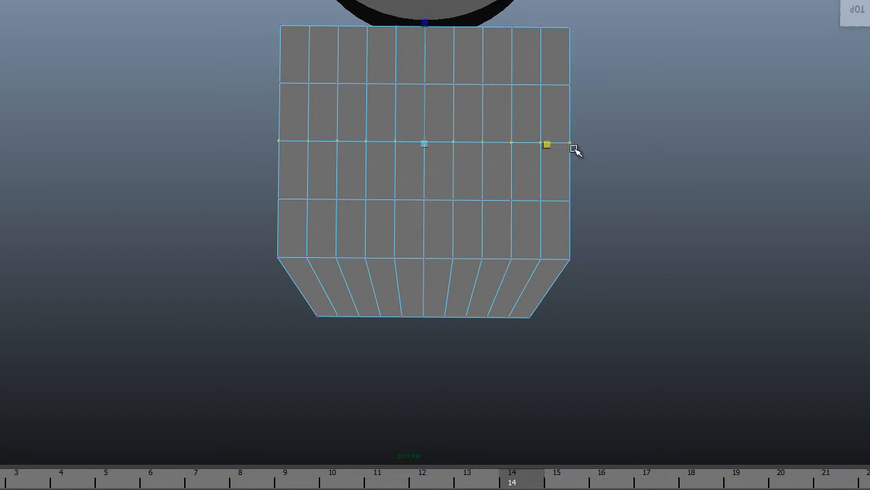
{"action": "left_click_drag", "start_coordinate": [547, 145], "coordinate": [488, 144]}
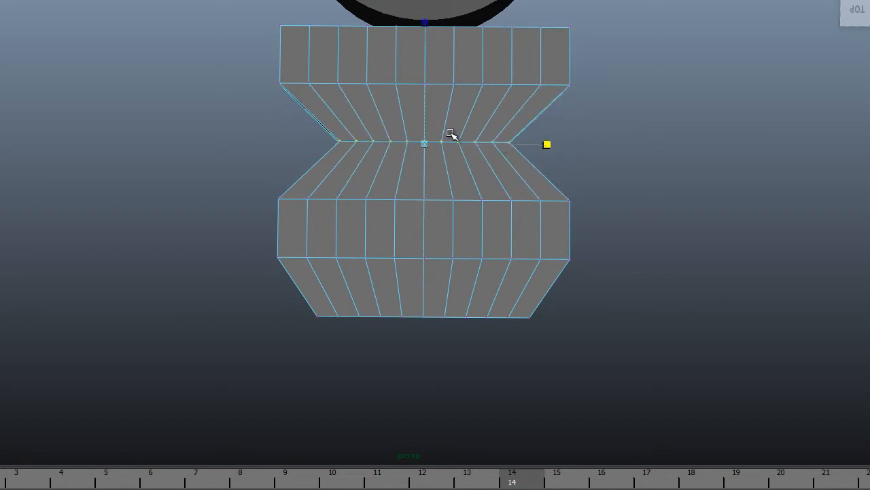
{"action": "left_click_drag", "start_coordinate": [253, 74], "coordinate": [621, 117]}
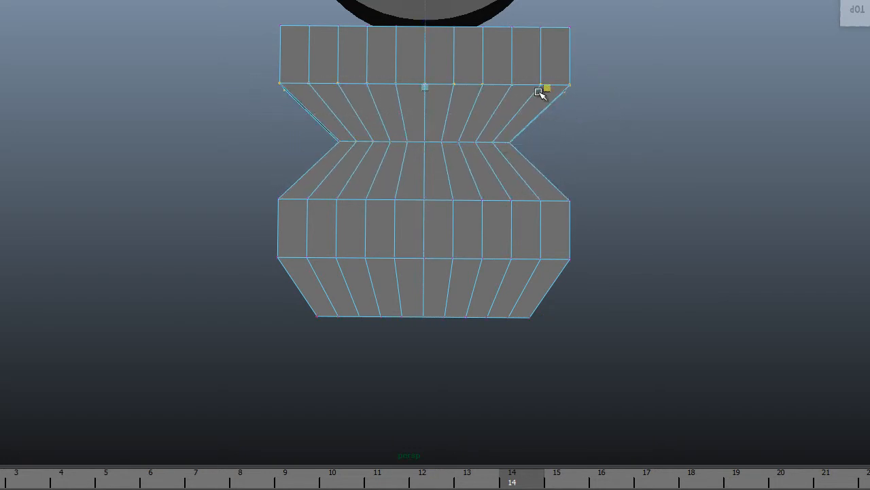
{"action": "left_click_drag", "start_coordinate": [548, 88], "coordinate": [454, 89]}
{"action": "middle_click_drag", "start_coordinate": [454, 88], "coordinate": [460, 140], "text": "alt"}
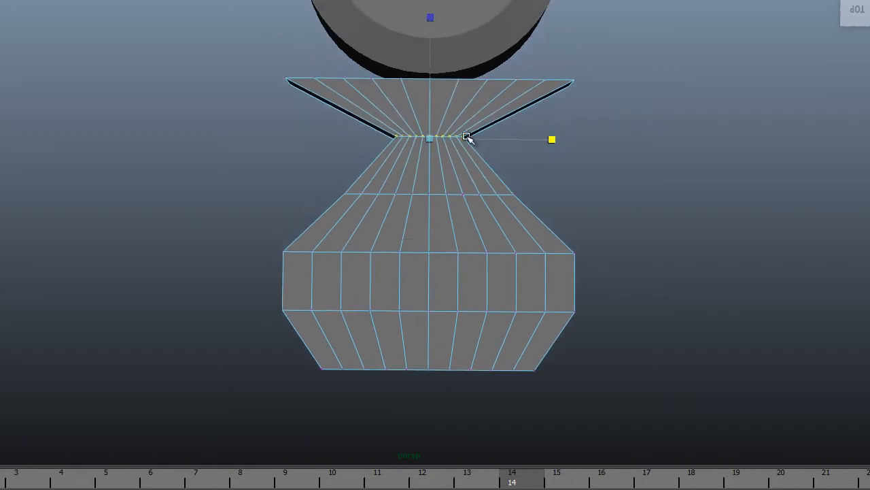
{"action": "left_click_drag", "start_coordinate": [287, 174], "coordinate": [568, 197]}
{"action": "middle_click_drag", "start_coordinate": [442, 177], "coordinate": [439, 230], "text": "alt"}
- Scale the slab's end vertex row nearest the disc to a narrow tip and move it back close to the adjacent row
{"action": "left_click_drag", "start_coordinate": [235, 107], "coordinate": [626, 143]}
{"action": "left_click_drag", "start_coordinate": [548, 129], "coordinate": [440, 129]}
{"action": "key", "text": "w"}
{"action": "left_click_drag", "start_coordinate": [428, 42], "coordinate": [433, 83]}
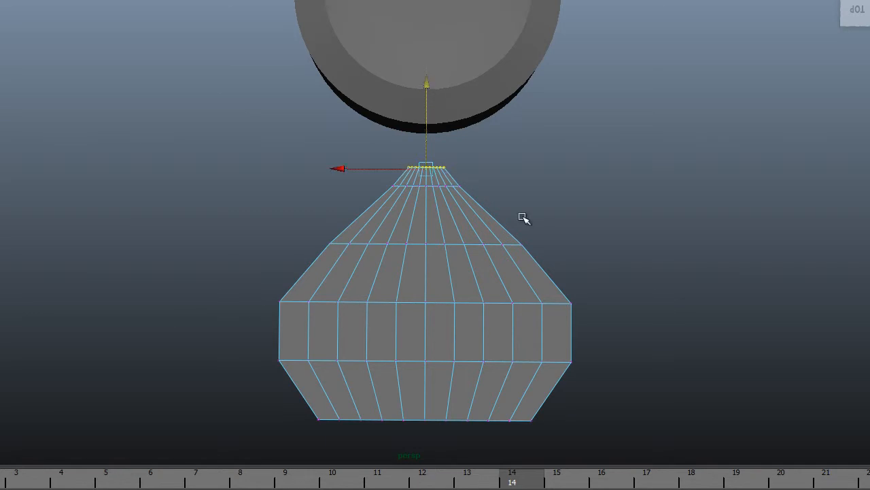
{"action": "middle_click_drag", "start_coordinate": [537, 232], "coordinate": [500, 158], "text": "alt"}
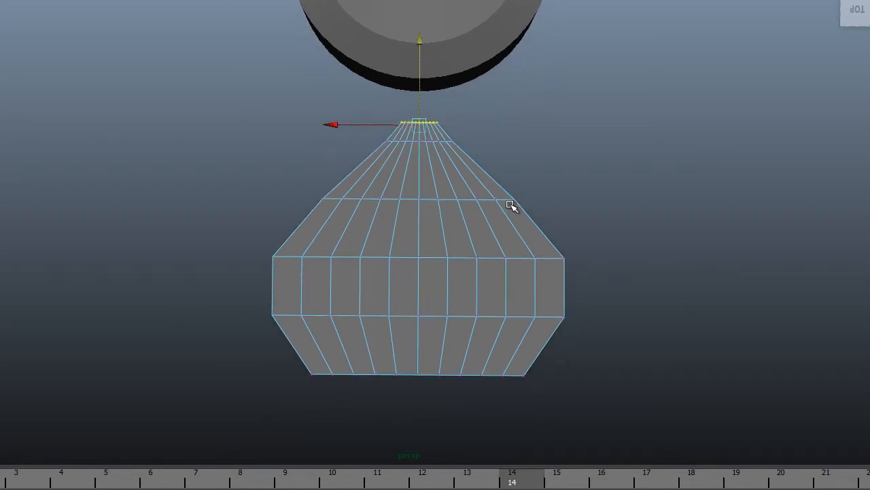
{"action": "left_click_drag", "start_coordinate": [486, 216], "coordinate": [478, 175], "text": "alt"}
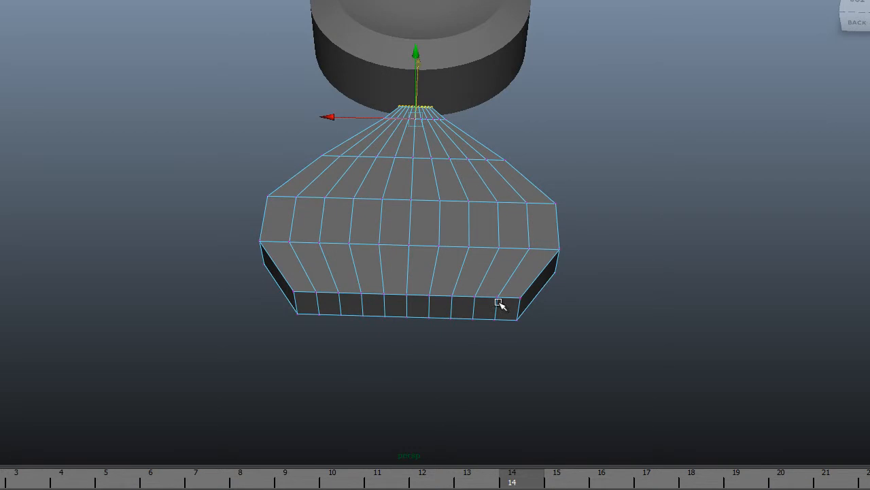
- Switch the slab to face selection and select all the faces along its end farthest from the disc
{"action": "right_click_drag", "start_coordinate": [437, 210], "coordinate": [438, 244]}
{"action": "key", "text": "q"}
{"action": "left_click", "coordinate": [501, 310]}
{"action": "left_click", "coordinate": [482, 309], "text": "shift"}
{"action": "left_click", "coordinate": [461, 308], "text": "shift"}
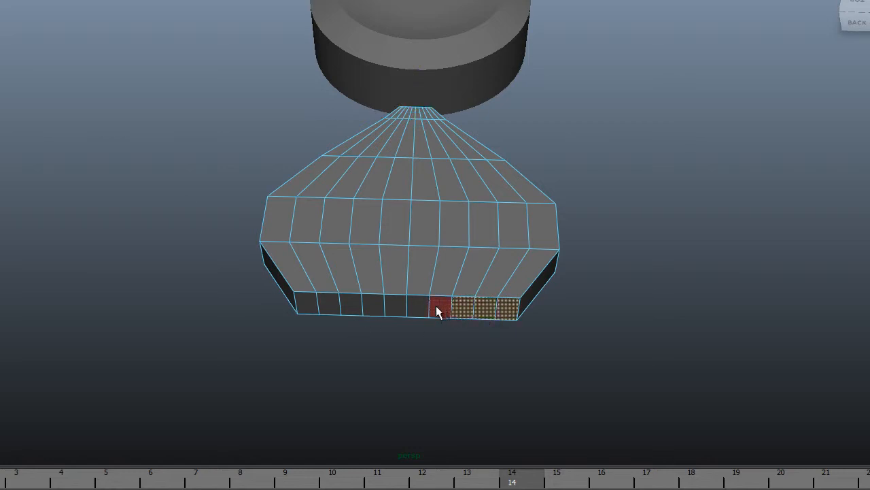
{"action": "left_click", "coordinate": [393, 308], "text": "shift"}
{"action": "left_click", "coordinate": [367, 304], "text": "shift"}
{"action": "left_click", "coordinate": [344, 305], "text": "shift"}
{"action": "left_click", "coordinate": [322, 305], "text": "shift"}
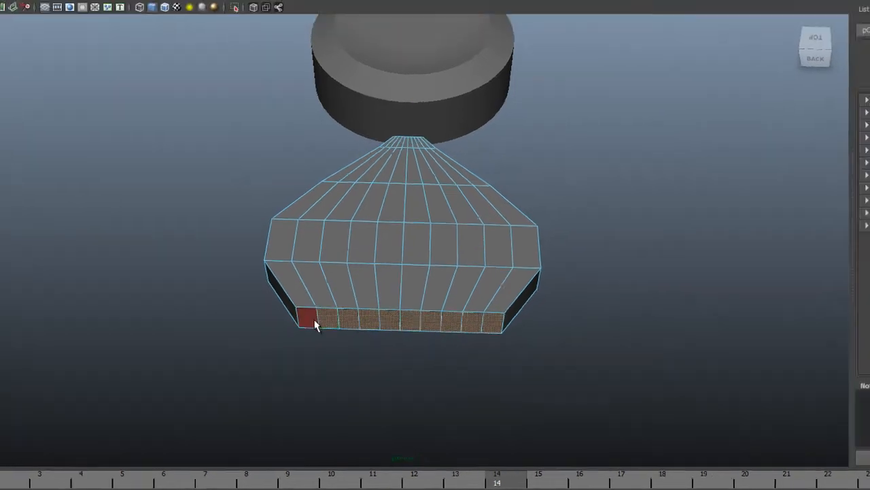
{"action": "left_click", "coordinate": [306, 305], "text": "shift"}
- Extrude the selected end faces a short distance outward from the slab
{"action": "left_click_drag", "start_coordinate": [441, 393], "coordinate": [397, 359], "text": "alt"}
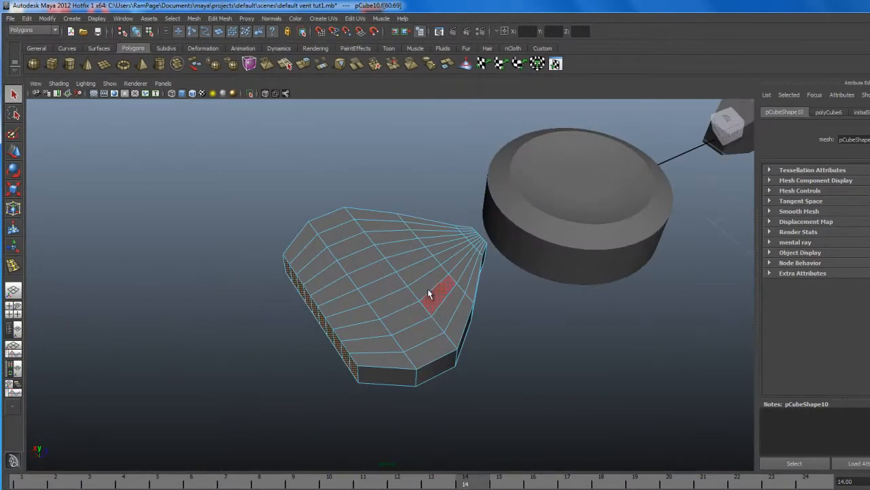
{"action": "left_click", "coordinate": [309, 63]}
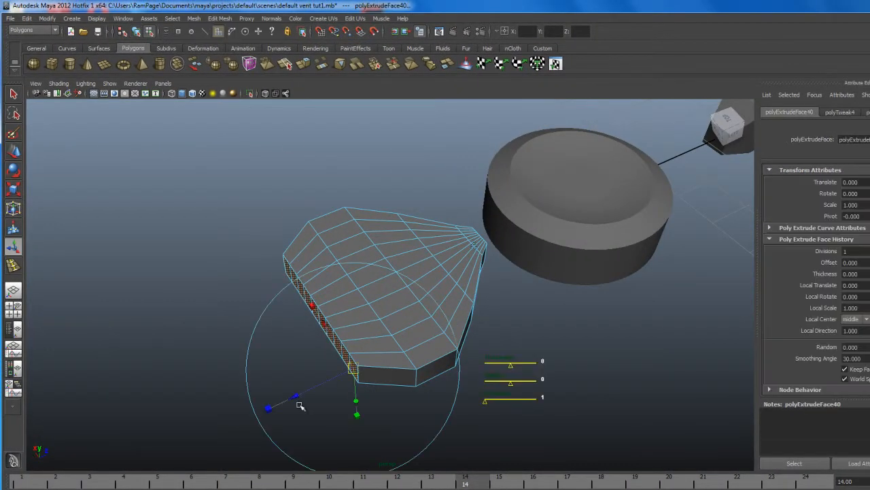
{"action": "left_click_drag", "start_coordinate": [293, 398], "coordinate": [268, 410]}
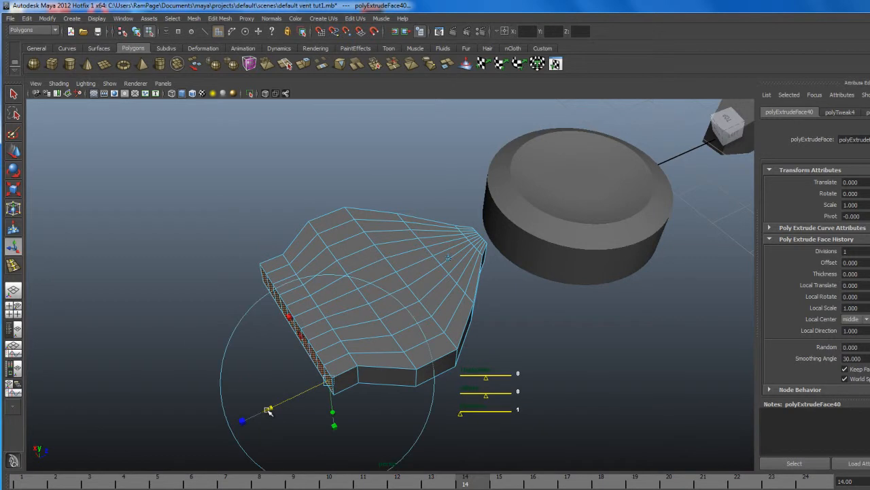
{"action": "left_click", "coordinate": [155, 219]}
- Select all the faces along the outer edge of the newly extruded end section
{"action": "left_click_drag", "start_coordinate": [156, 327], "coordinate": [294, 368], "text": "alt"}
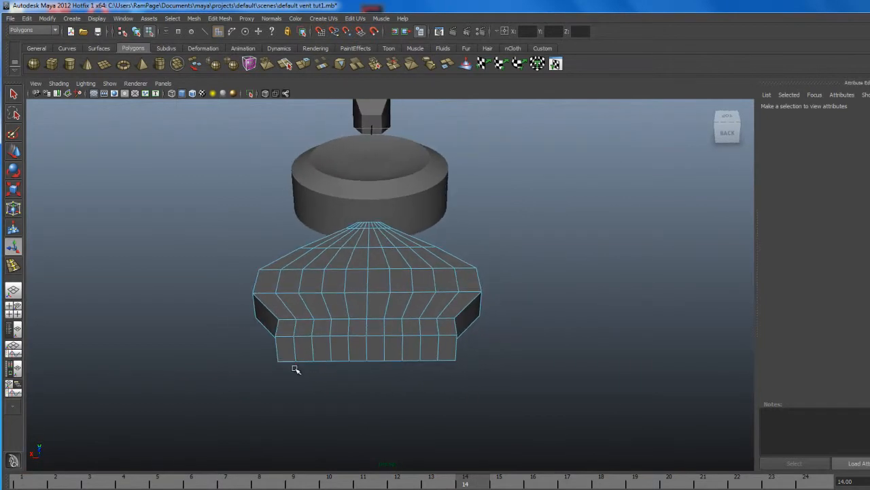
{"action": "left_click", "coordinate": [292, 350]}
{"action": "left_click", "coordinate": [302, 352], "text": "shift"}
{"action": "left_click", "coordinate": [317, 353], "text": "shift"}
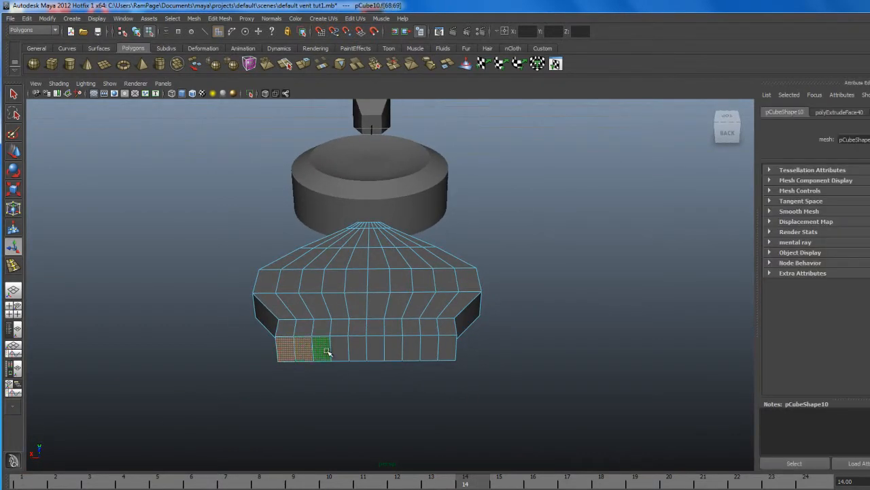
{"action": "left_click", "coordinate": [338, 353], "text": "shift"}
{"action": "left_click", "coordinate": [357, 352], "text": "shift"}
{"action": "left_click", "coordinate": [376, 353], "text": "shift"}
{"action": "left_click", "coordinate": [394, 352], "text": "shift"}
{"action": "left_click", "coordinate": [412, 351], "text": "shift"}
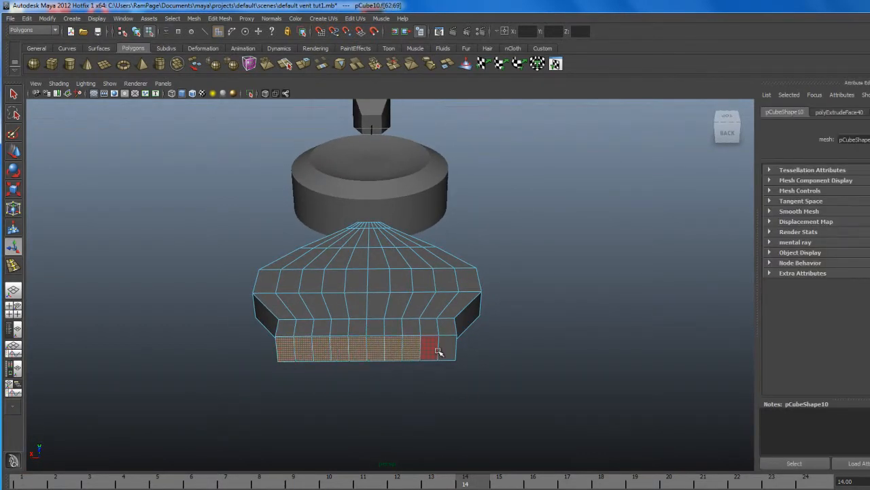
{"action": "left_click", "coordinate": [429, 353], "text": "shift"}
{"action": "left_click", "coordinate": [446, 352], "text": "shift"}
- Scale the extruded end faces narrower in X so the slab's sides continue tapering inward
{"action": "left_click", "coordinate": [12, 191]}
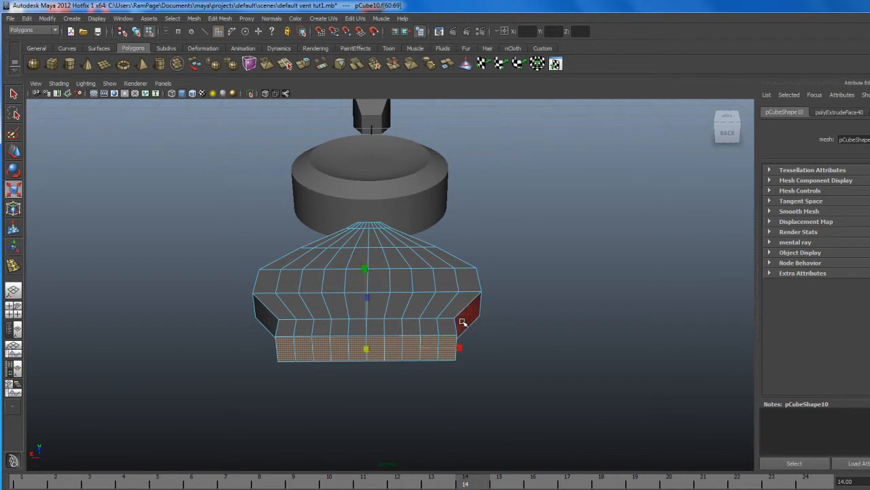
{"action": "left_click_drag", "start_coordinate": [457, 349], "coordinate": [415, 386]}
{"action": "middle_click_drag", "start_coordinate": [408, 389], "coordinate": [412, 355], "text": "alt"}
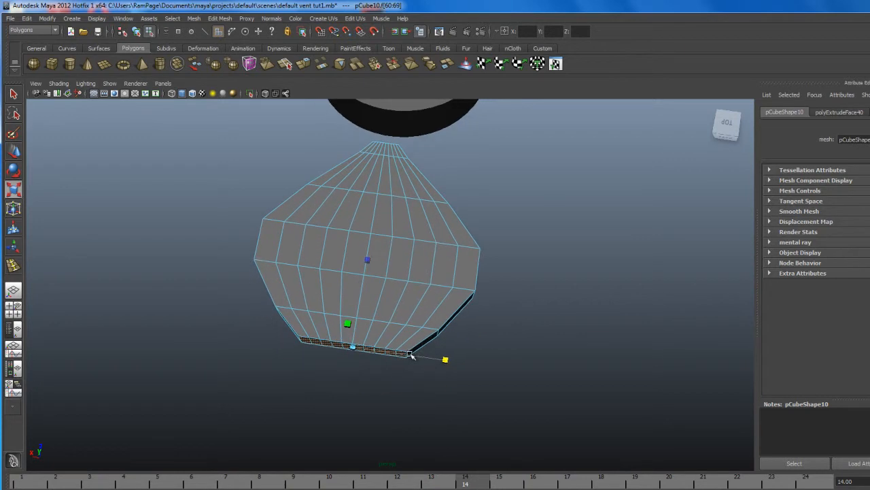
{"action": "left_click_drag", "start_coordinate": [398, 375], "coordinate": [406, 348], "text": "alt"}
{"action": "left_click", "coordinate": [417, 367]}
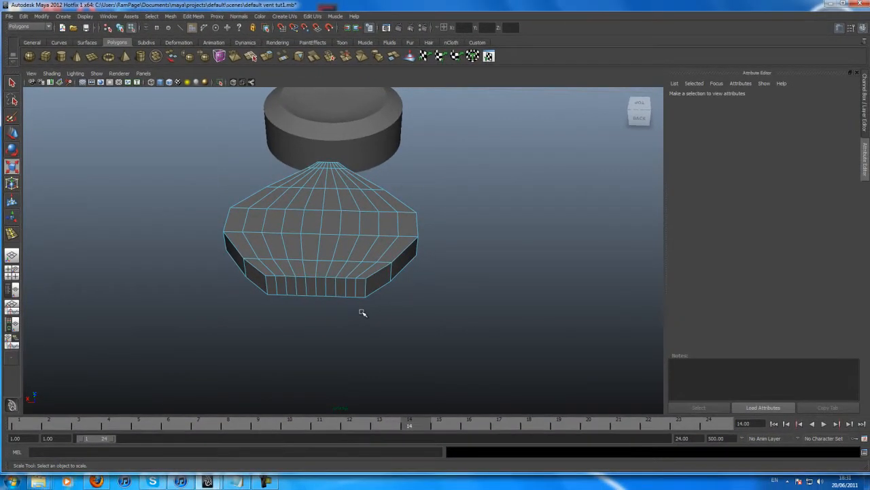
- Restore the end-face selection and extrude it outward again to add another section
{"action": "key", "text": "ctrl+z"}
{"action": "left_click", "coordinate": [267, 56]}
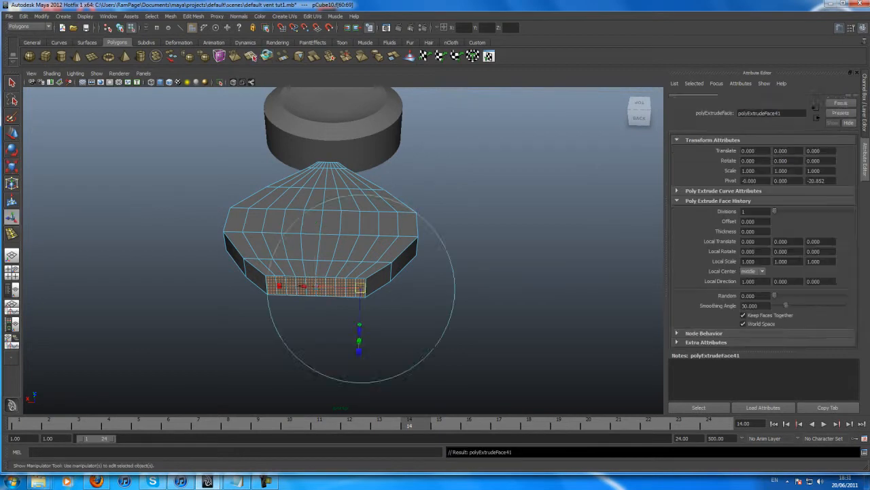
{"action": "left_click_drag", "start_coordinate": [359, 257], "coordinate": [272, 270], "text": "alt"}
{"action": "left_click_drag", "start_coordinate": [249, 309], "coordinate": [306, 259]}
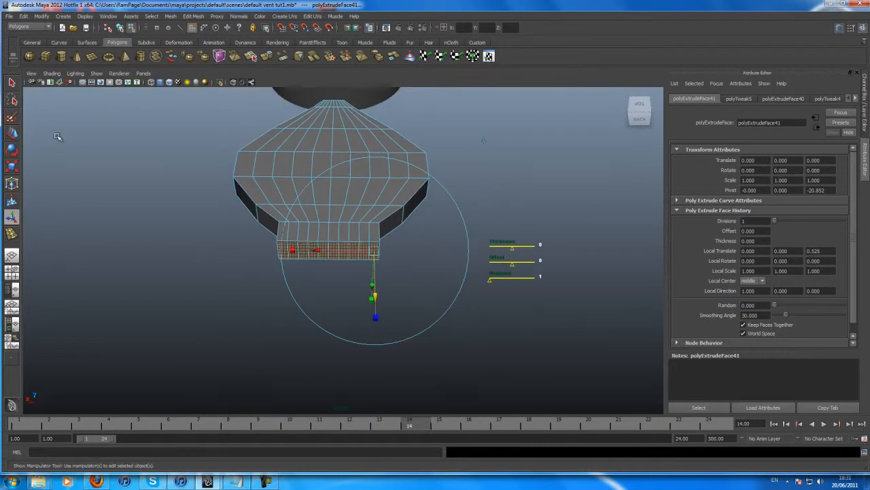
- Scale the new section's end faces to a narrow tip in X and move them slightly back toward the slab
{"action": "left_click", "coordinate": [120, 191]}
{"action": "left_click", "coordinate": [287, 250]}
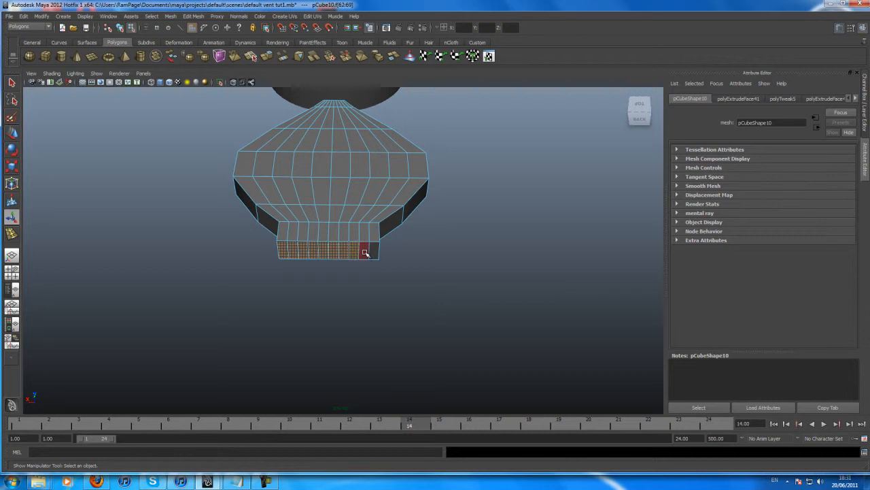
{"action": "left_click", "coordinate": [11, 166]}
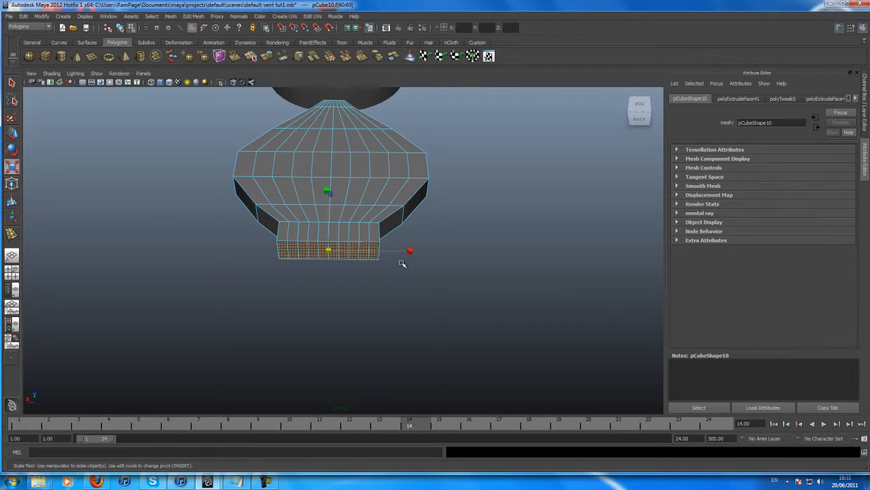
{"action": "left_click_drag", "start_coordinate": [410, 252], "coordinate": [264, 291]}
{"action": "key", "text": "w"}
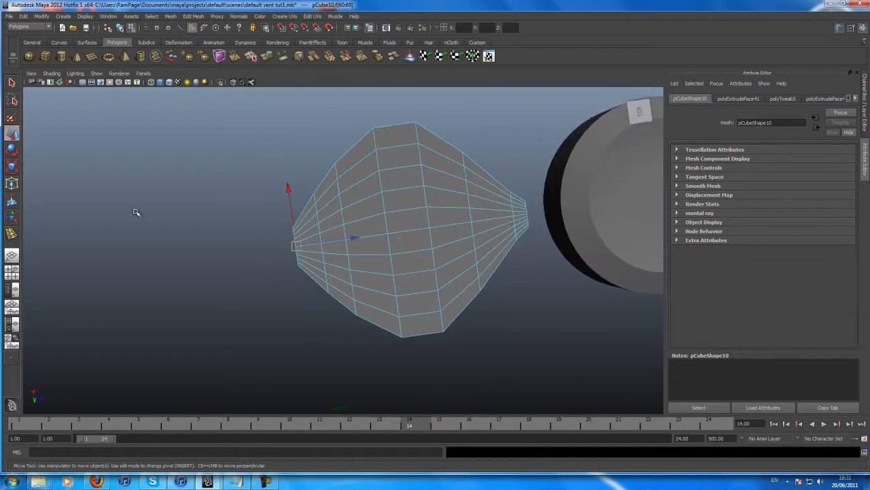
{"action": "left_click_drag", "start_coordinate": [342, 245], "coordinate": [354, 237]}
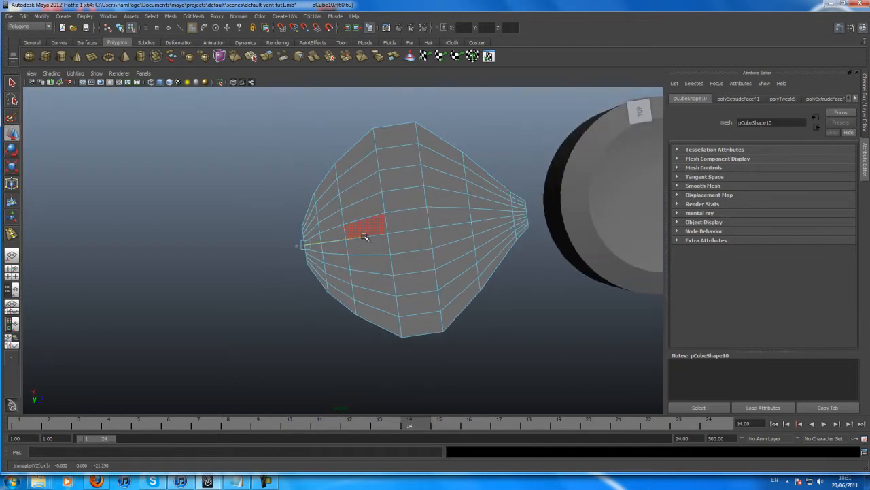
- View the slab side-on from the back and switch it to vertex editing
{"action": "left_click_drag", "start_coordinate": [329, 272], "coordinate": [362, 268], "text": "alt"}
{"action": "right_click_drag", "start_coordinate": [362, 268], "coordinate": [280, 270], "text": "alt"}
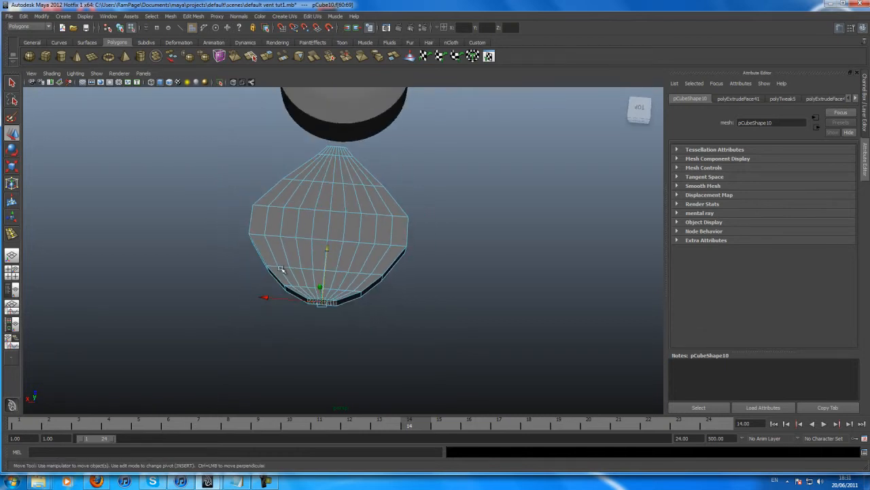
{"action": "left_click_drag", "start_coordinate": [288, 277], "coordinate": [296, 232], "text": "alt"}
{"action": "right_click_drag", "start_coordinate": [274, 239], "coordinate": [366, 305], "text": "alt"}
{"action": "left_click_drag", "start_coordinate": [366, 305], "coordinate": [362, 295], "text": "alt"}
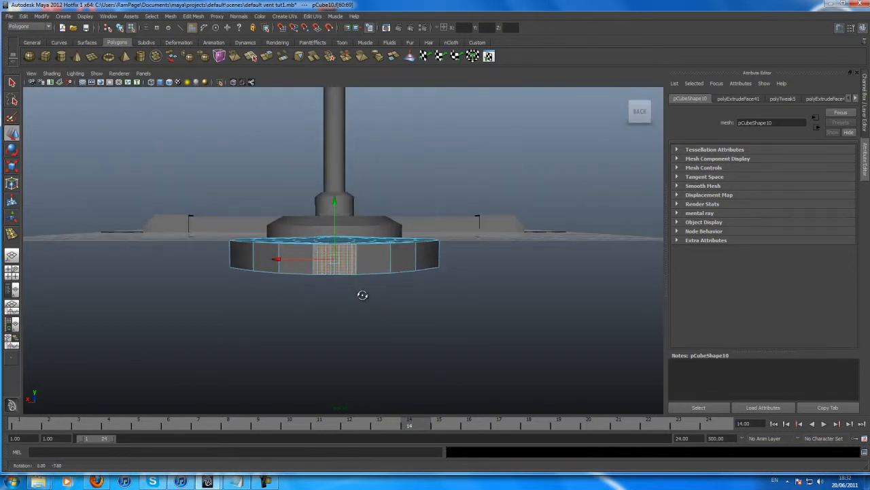
{"action": "right_click_drag", "start_coordinate": [234, 278], "coordinate": [247, 277], "text": "alt"}
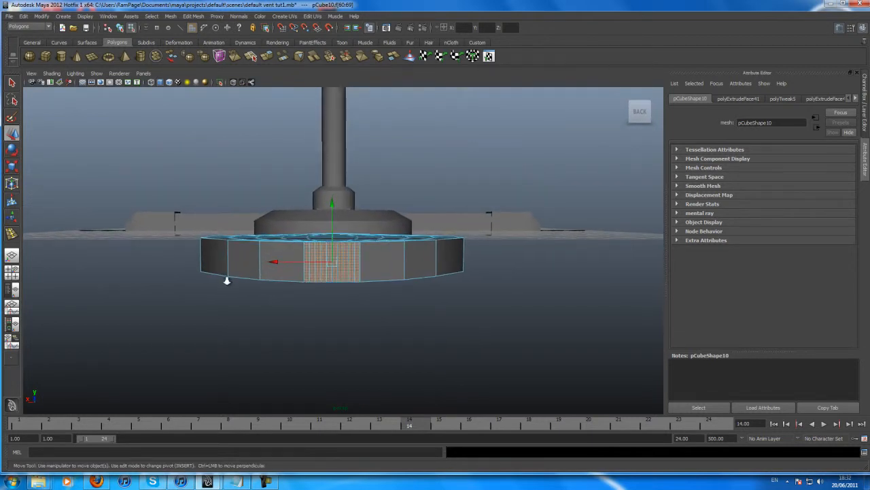
{"action": "scroll", "coordinate": [277, 283], "scroll_direction": "up", "scroll_amount": 2}
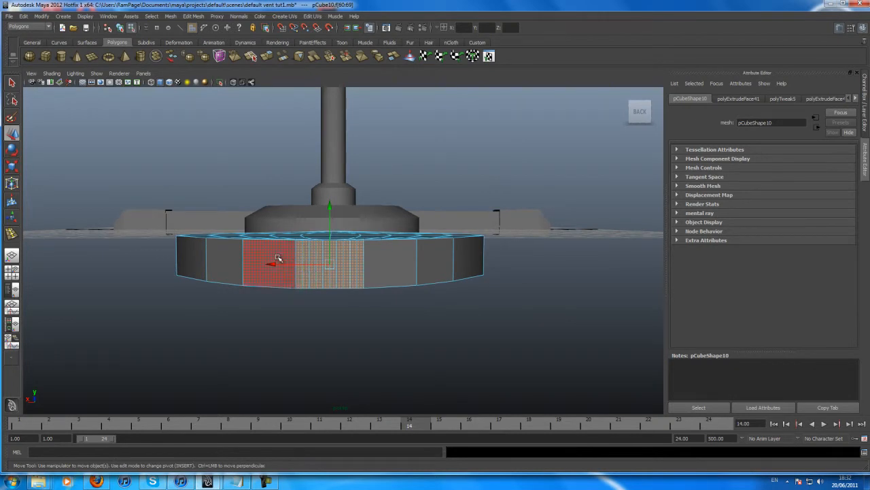
{"action": "left_click_drag", "start_coordinate": [278, 259], "coordinate": [297, 265], "text": "alt"}
{"action": "right_click_drag", "start_coordinate": [308, 260], "coordinate": [275, 260]}
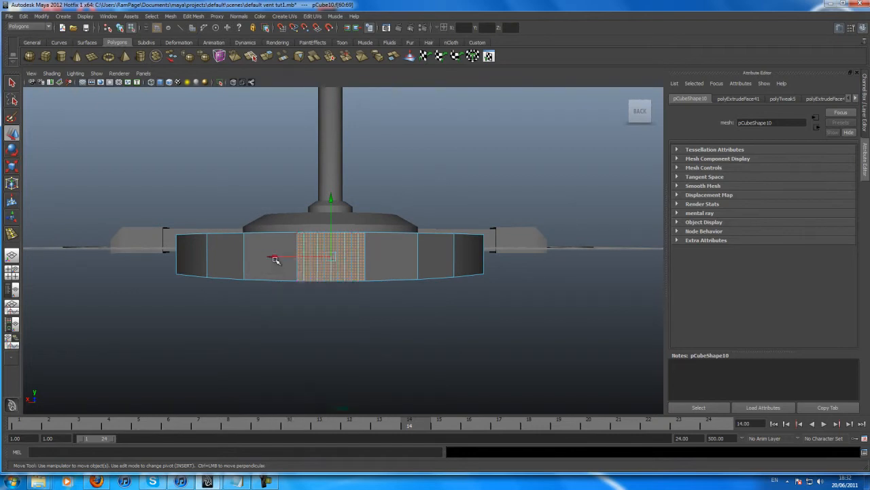
{"action": "left_click_drag", "start_coordinate": [300, 262], "coordinate": [300, 268], "text": "alt"}
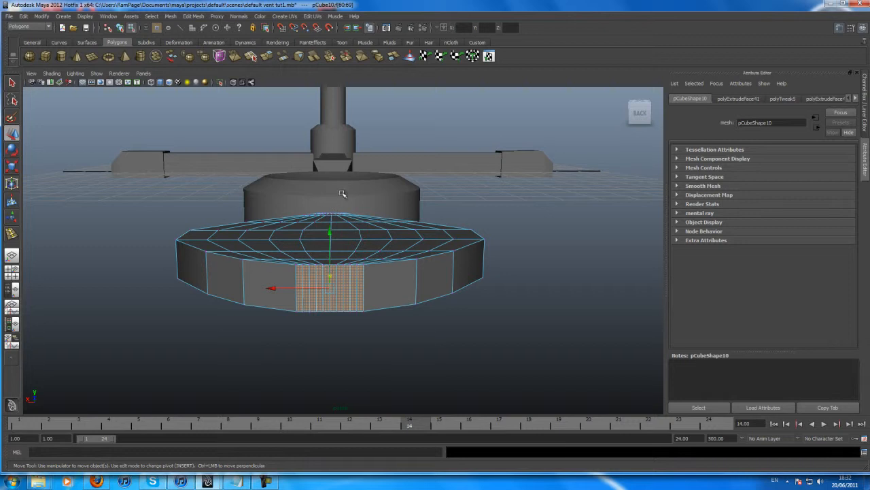
{"action": "left_click_drag", "start_coordinate": [320, 257], "coordinate": [320, 248], "text": "alt"}
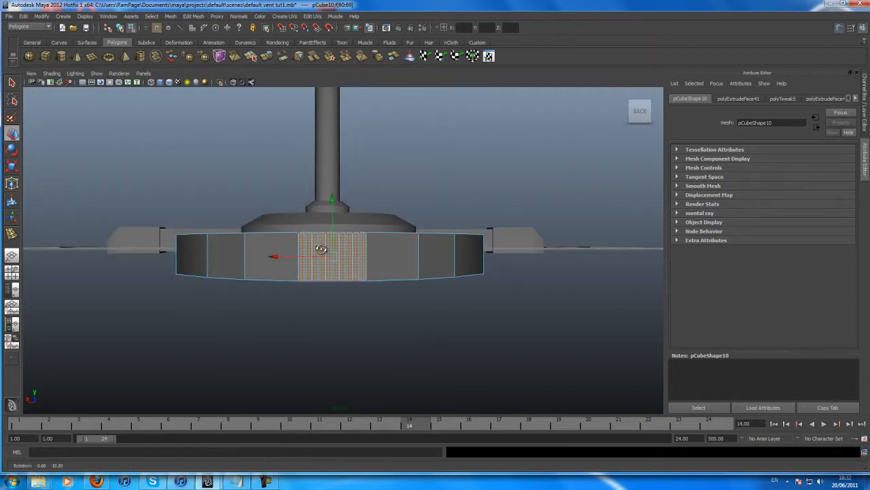
- Select the top vertices on the slab's positive-X half, including the centre line, and lower them in Y
{"action": "left_click_drag", "start_coordinate": [117, 170], "coordinate": [325, 248]}
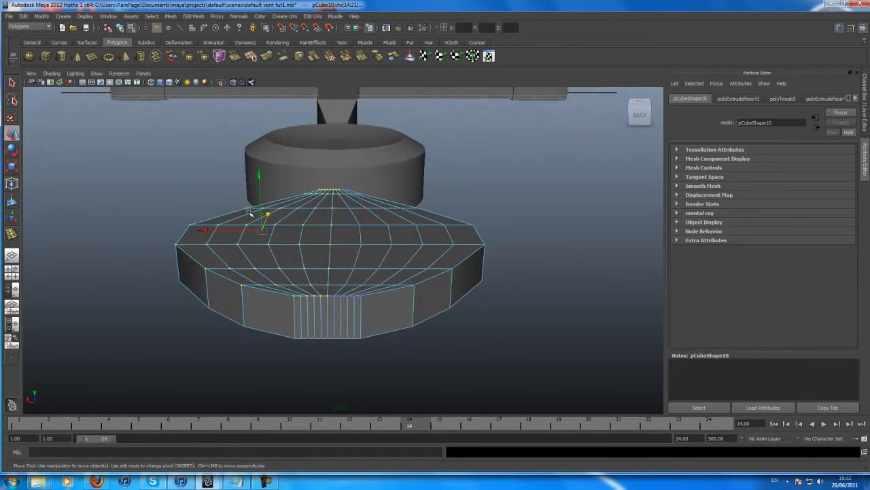
{"action": "left_click_drag", "start_coordinate": [337, 286], "coordinate": [403, 271], "text": "alt"}
{"action": "scroll", "coordinate": [408, 276], "scroll_direction": "up", "scroll_amount": 5}
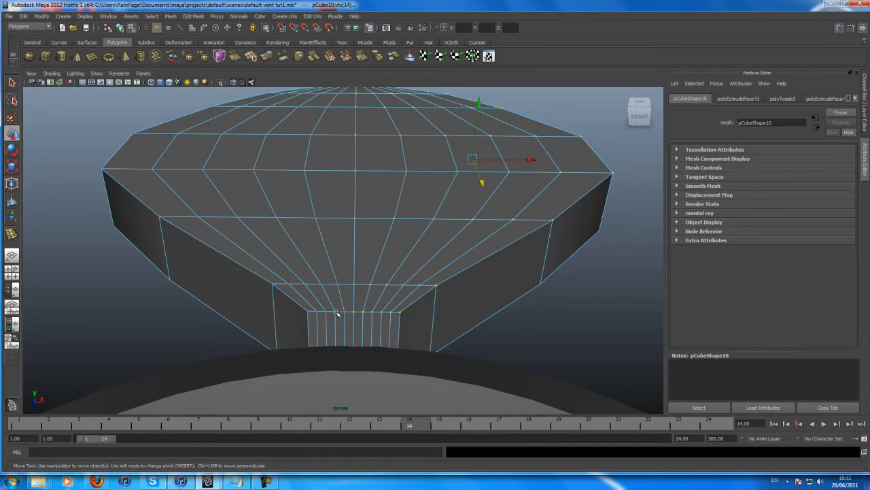
{"action": "left_click_drag", "start_coordinate": [338, 315], "coordinate": [334, 286], "text": "alt"}
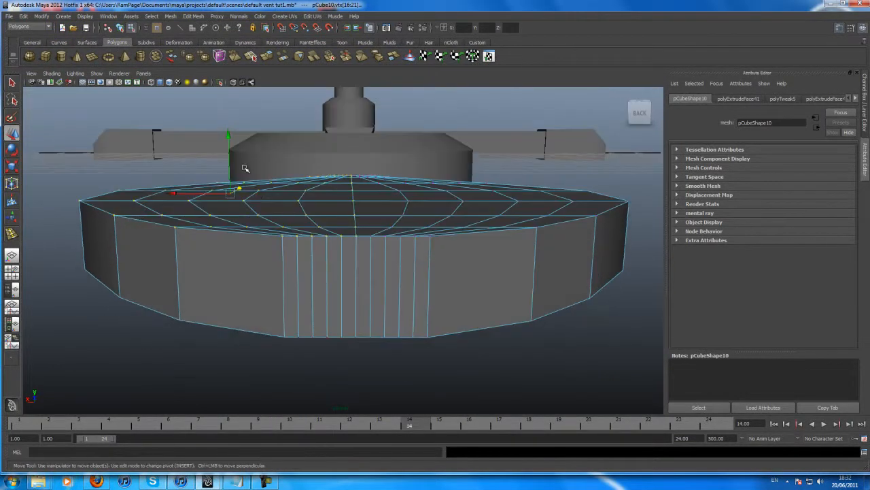
{"action": "left_click_drag", "start_coordinate": [230, 134], "coordinate": [231, 176]}
- Select the raised half's top vertices at both narrow tips of the slab and lower them to the lowered half's level
{"action": "left_click_drag", "start_coordinate": [354, 228], "coordinate": [217, 195], "text": "alt"}
{"action": "left_click", "coordinate": [469, 264]}
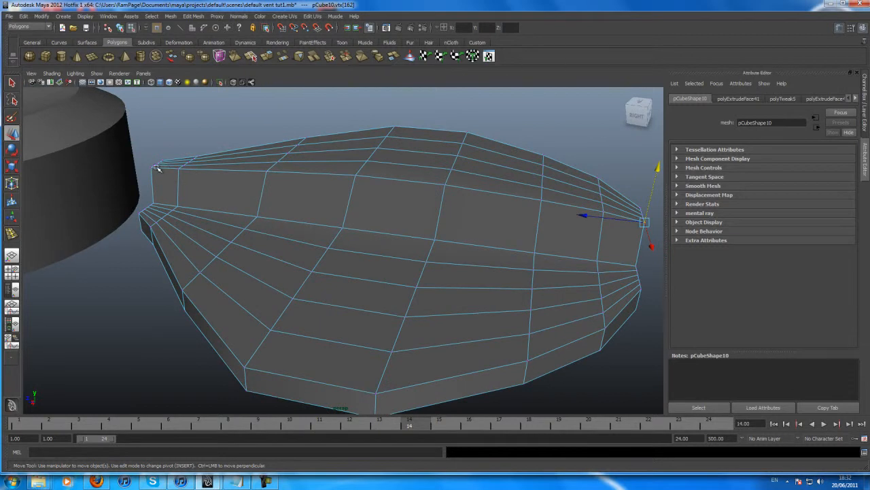
{"action": "left_click_drag", "start_coordinate": [546, 264], "coordinate": [434, 253], "text": "alt"}
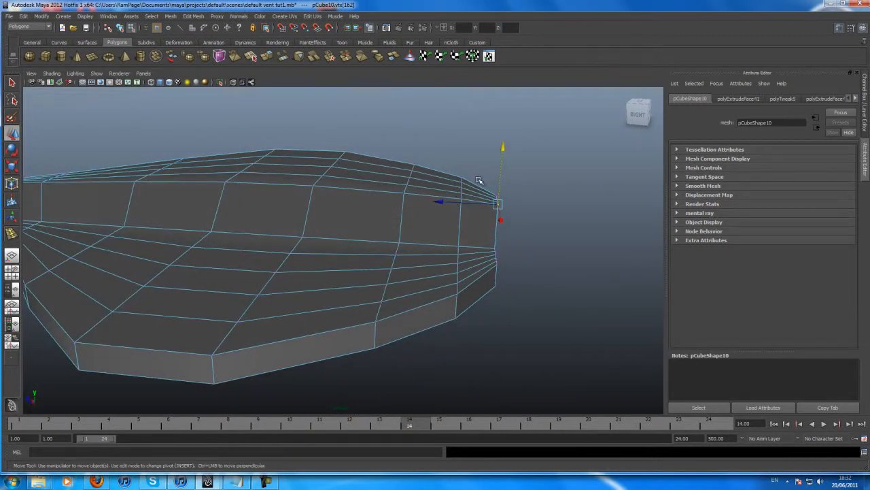
{"action": "left_click_drag", "start_coordinate": [414, 222], "coordinate": [468, 213], "text": "alt"}
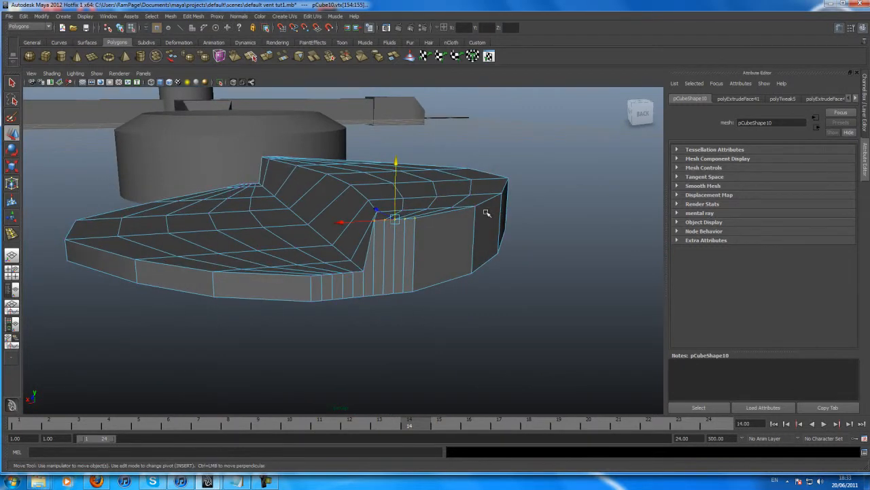
{"action": "left_click_drag", "start_coordinate": [334, 215], "coordinate": [306, 238], "text": "alt"}
{"action": "left_click_drag", "start_coordinate": [211, 240], "coordinate": [212, 241]}
{"action": "left_click_drag", "start_coordinate": [454, 158], "coordinate": [460, 197]}
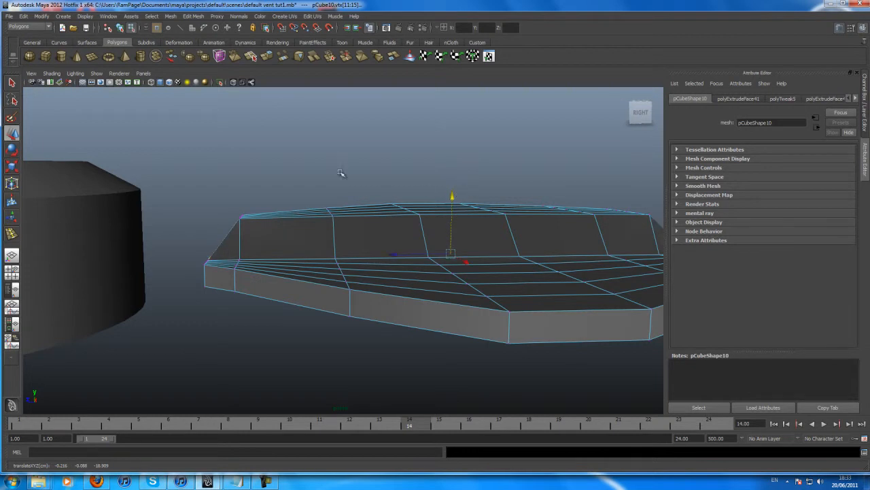
- Select the raised half's top vertex row beside the tip nearest the disc and lower it partway
{"action": "left_click_drag", "start_coordinate": [340, 168], "coordinate": [336, 173], "text": "alt"}
{"action": "mouse_move", "coordinate": [334, 181]}
{"action": "middle_mouse_down", "text": "alt"}
{"action": "mouse_move", "coordinate": [360, 194]}
{"action": "mouse_move", "coordinate": [355, 210]}
{"action": "mouse_move", "coordinate": [374, 214]}
{"action": "middle_mouse_up", "text": "alt"}
{"action": "left_click_drag", "start_coordinate": [371, 221], "coordinate": [369, 219], "text": "alt"}
{"action": "left_click_drag", "start_coordinate": [345, 249], "coordinate": [345, 249]}
{"action": "left_click_drag", "start_coordinate": [333, 192], "coordinate": [334, 208]}
- Select the raised half's top vertex row beside the tip farthest from the disc and lower it partway
{"action": "middle_click_drag", "start_coordinate": [431, 223], "coordinate": [306, 235], "text": "alt"}
{"action": "middle_click_drag", "start_coordinate": [480, 244], "coordinate": [334, 249], "text": "alt"}
{"action": "left_click_drag", "start_coordinate": [425, 251], "coordinate": [414, 249], "text": "alt"}
{"action": "middle_click_drag", "start_coordinate": [413, 249], "coordinate": [359, 247], "text": "alt"}
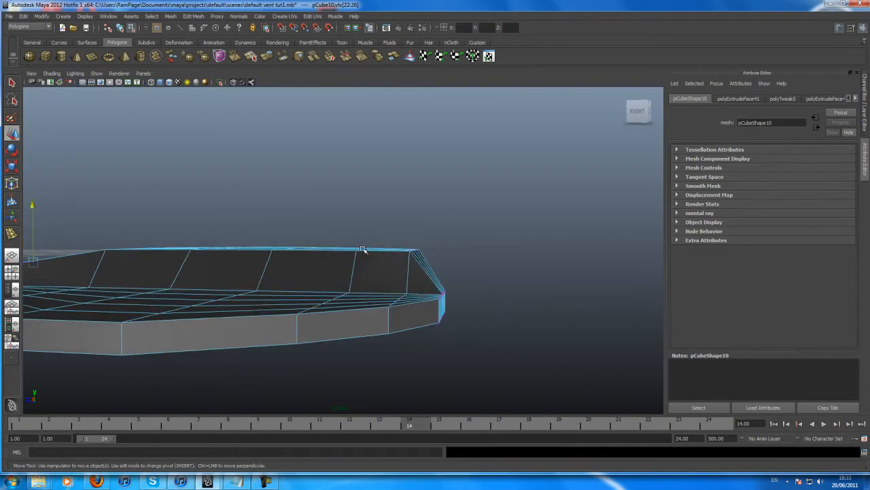
{"action": "right_click_drag", "start_coordinate": [360, 250], "coordinate": [375, 252], "text": "alt"}
{"action": "left_click_drag", "start_coordinate": [392, 234], "coordinate": [431, 274]}
{"action": "left_click_drag", "start_coordinate": [410, 191], "coordinate": [334, 255]}
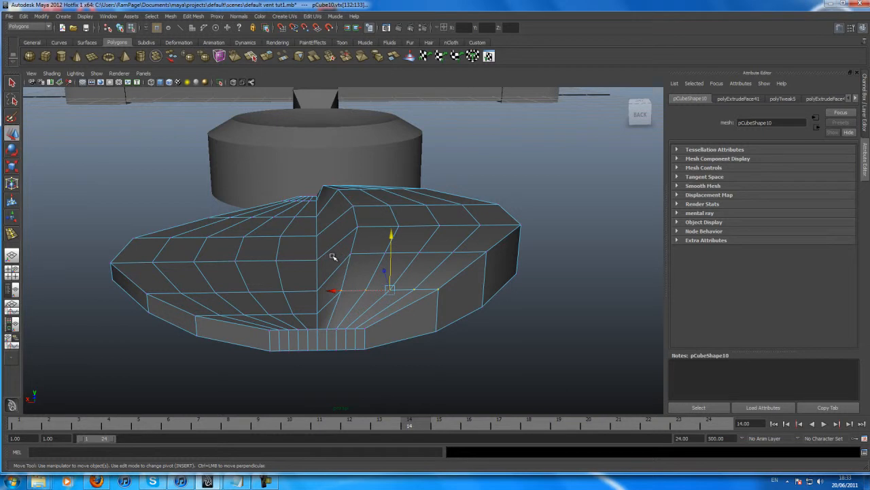
- Return the slab to object mode and display it with the smooth mesh preview
{"action": "key", "text": "F8"}
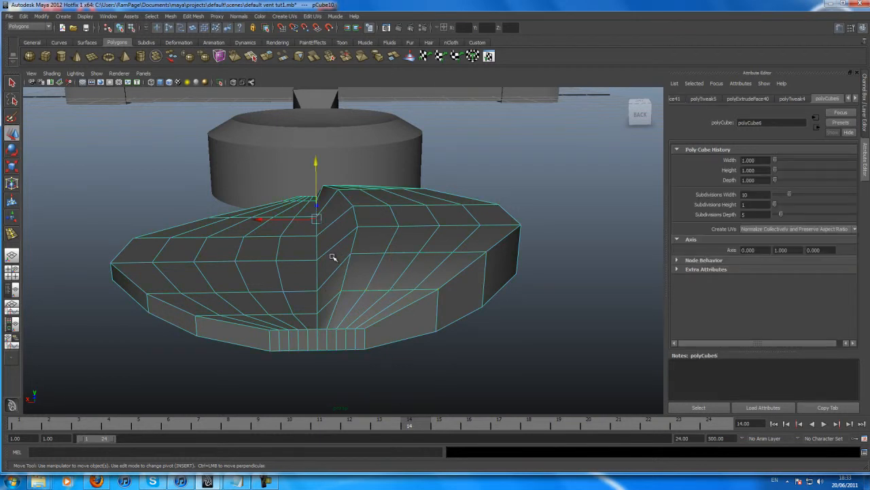
{"action": "key", "text": "3"}
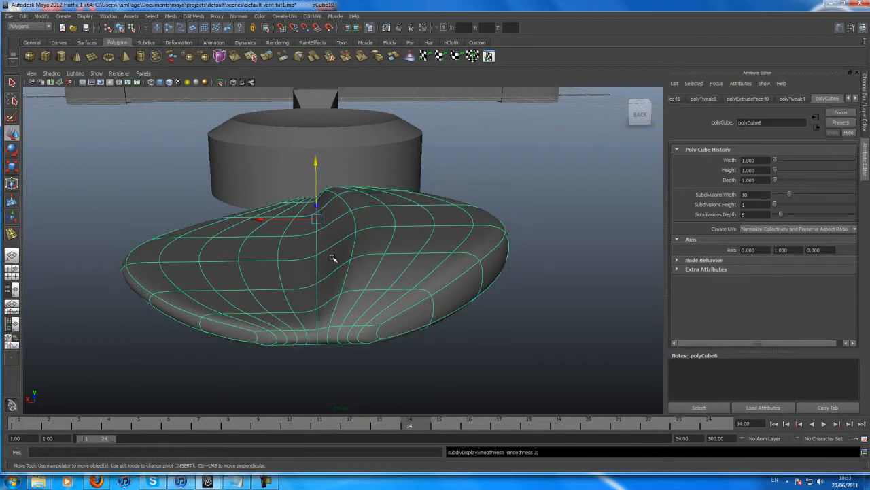
- Scale the smoothed blade piece down vertically until it is a thin, nearly flat sheet
{"action": "left_click_drag", "start_coordinate": [493, 276], "coordinate": [363, 249], "text": "alt"}
{"action": "key", "text": "r"}
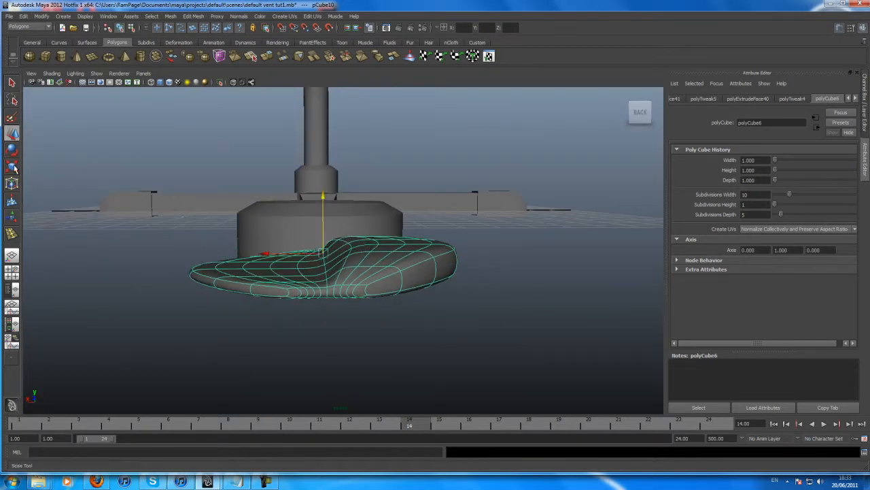
{"action": "mouse_move", "coordinate": [323, 170]}
{"action": "left_mouse_down"}
{"action": "mouse_move", "coordinate": [320, 188]}
{"action": "mouse_move", "coordinate": [337, 219]}
{"action": "mouse_move", "coordinate": [323, 176]}
{"action": "left_mouse_up"}
{"action": "mouse_move", "coordinate": [331, 222]}
{"action": "left_mouse_down", "text": "alt"}
{"action": "mouse_move", "coordinate": [320, 222]}
{"action": "mouse_move", "coordinate": [314, 263]}
{"action": "mouse_move", "coordinate": [375, 231]}
{"action": "mouse_move", "coordinate": [320, 216]}
{"action": "mouse_move", "coordinate": [323, 202]}
{"action": "mouse_move", "coordinate": [333, 219]}
{"action": "left_mouse_up", "text": "alt"}
{"action": "left_click", "coordinate": [316, 185]}
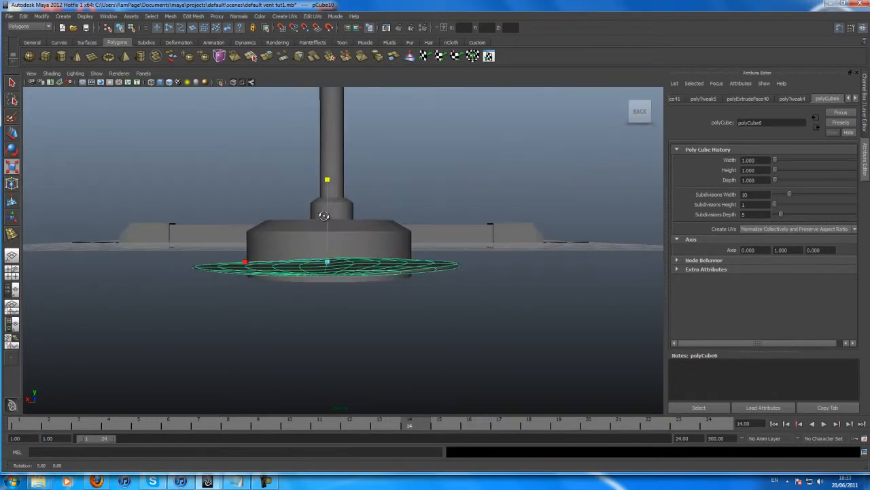
- Select all vertices of one long half of the flattened blade and raise them slightly to restore the two-level step
{"action": "right_click_drag", "start_coordinate": [382, 270], "coordinate": [351, 270]}
{"action": "left_click_drag", "start_coordinate": [351, 272], "coordinate": [344, 261], "text": "alt"}
{"action": "left_click_drag", "start_coordinate": [372, 298], "coordinate": [488, 297]}
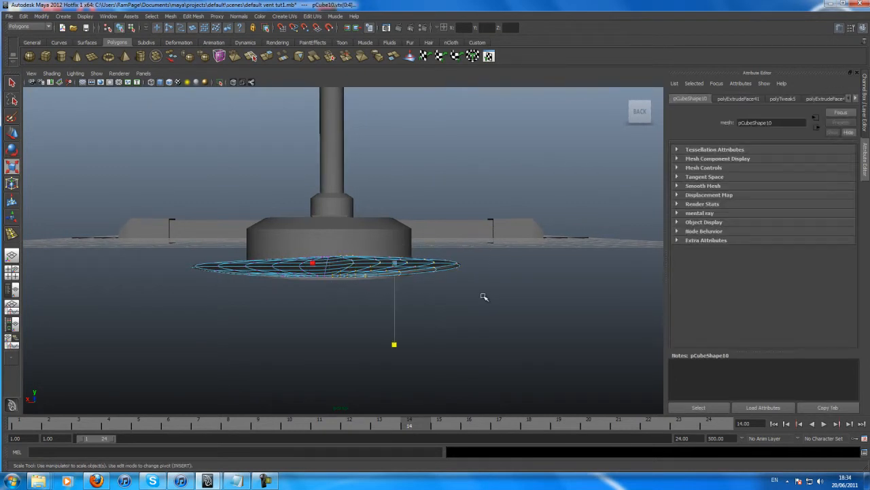
{"action": "left_click_drag", "start_coordinate": [418, 300], "coordinate": [415, 276], "text": "alt"}
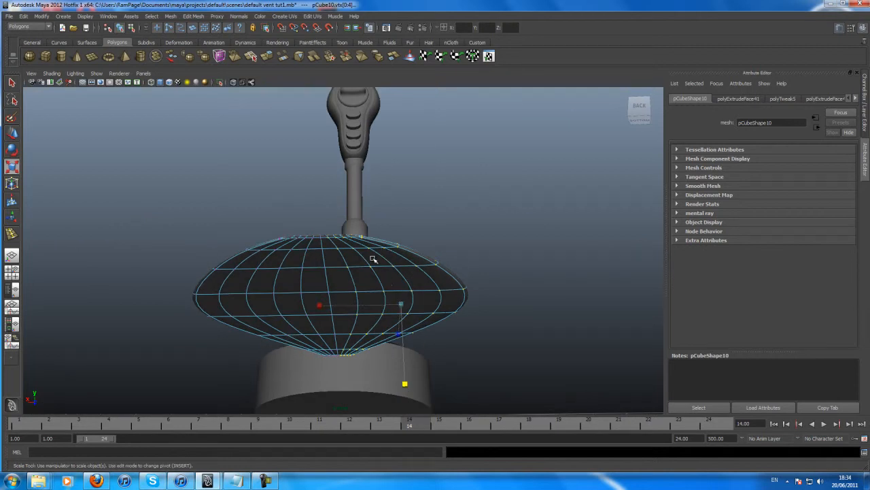
{"action": "mouse_move", "coordinate": [351, 249]}
{"action": "left_mouse_down", "text": "alt"}
{"action": "mouse_move", "coordinate": [355, 274]}
{"action": "mouse_move", "coordinate": [355, 241]}
{"action": "left_mouse_up", "text": "alt"}
{"action": "left_click", "coordinate": [13, 134]}
{"action": "left_click_drag", "start_coordinate": [391, 215], "coordinate": [388, 208]}
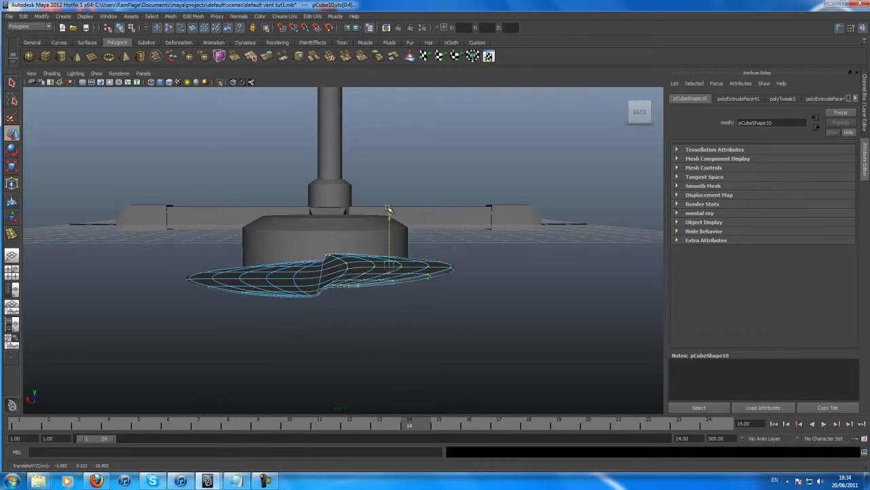
- Tilt the raised half's vertices so its outer edge slopes upward, adjust their height, and return the blade to object mode
{"action": "mouse_move", "coordinate": [317, 246]}
{"action": "left_mouse_down", "text": "alt"}
{"action": "mouse_move", "coordinate": [326, 262]}
{"action": "mouse_move", "coordinate": [321, 255]}
{"action": "left_mouse_up", "text": "alt"}
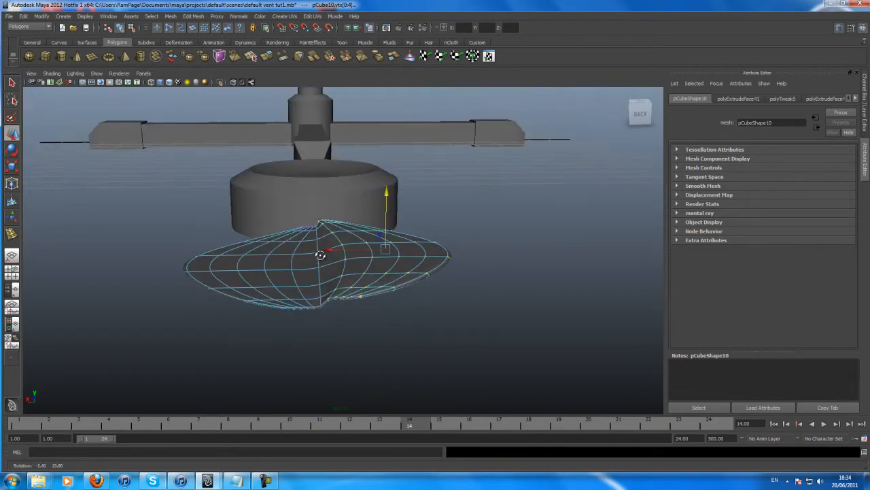
{"action": "left_click", "coordinate": [12, 150]}
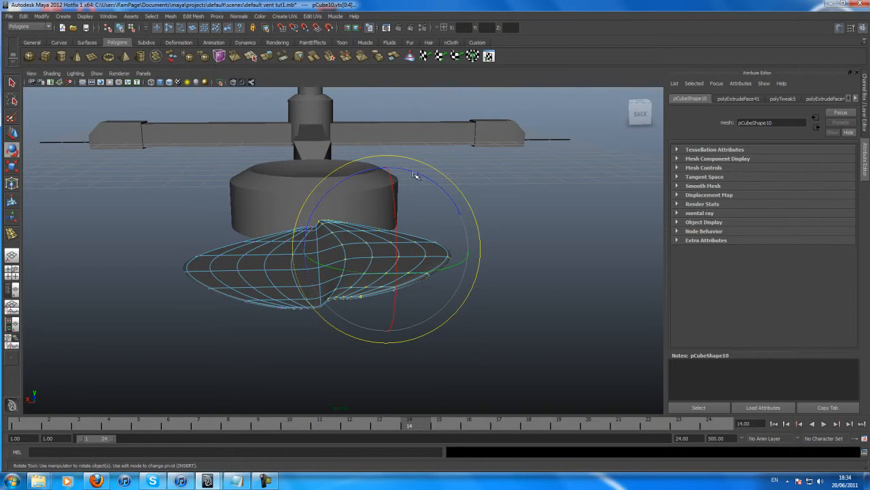
{"action": "left_click_drag", "start_coordinate": [413, 174], "coordinate": [401, 170]}
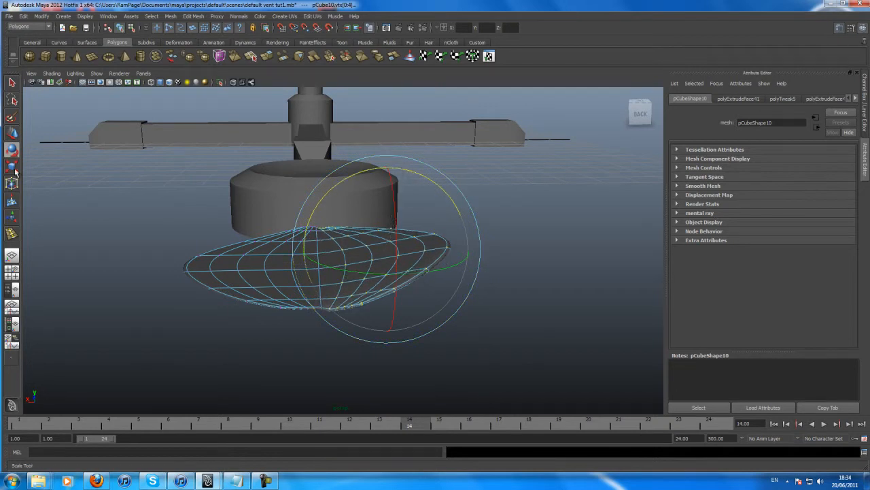
{"action": "left_click", "coordinate": [12, 134]}
{"action": "mouse_move", "coordinate": [384, 192]}
{"action": "left_mouse_down"}
{"action": "mouse_move", "coordinate": [389, 179]}
{"action": "mouse_move", "coordinate": [406, 206]}
{"action": "mouse_move", "coordinate": [460, 216]}
{"action": "mouse_move", "coordinate": [455, 227]}
{"action": "mouse_move", "coordinate": [363, 196]}
{"action": "mouse_move", "coordinate": [356, 205]}
{"action": "mouse_move", "coordinate": [412, 272]}
{"action": "mouse_move", "coordinate": [373, 191]}
{"action": "left_mouse_up"}
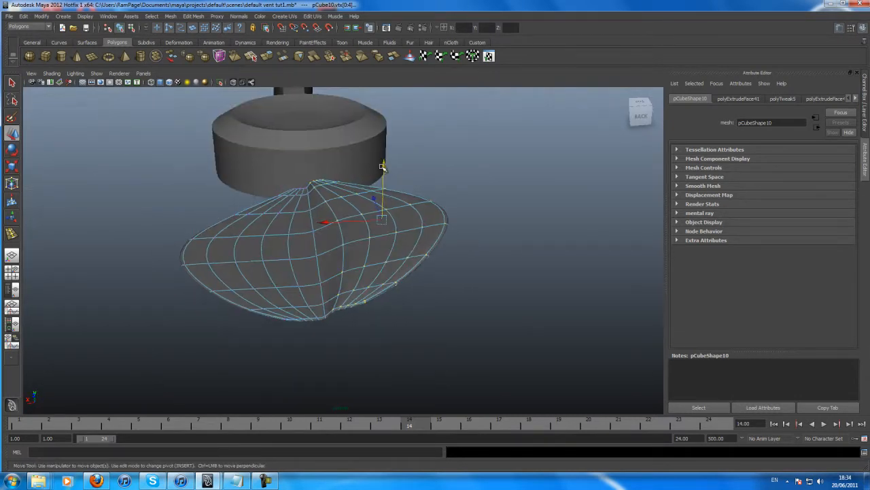
{"action": "key", "text": "e"}
{"action": "mouse_move", "coordinate": [369, 141]}
{"action": "left_mouse_down"}
{"action": "mouse_move", "coordinate": [349, 140]}
{"action": "mouse_move", "coordinate": [355, 134]}
{"action": "left_mouse_up"}
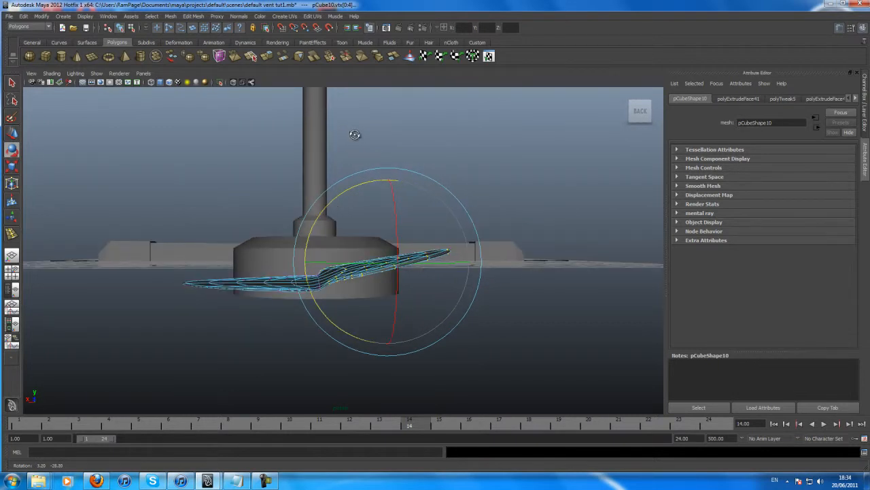
{"action": "left_click_drag", "start_coordinate": [297, 256], "coordinate": [327, 258], "text": "alt"}
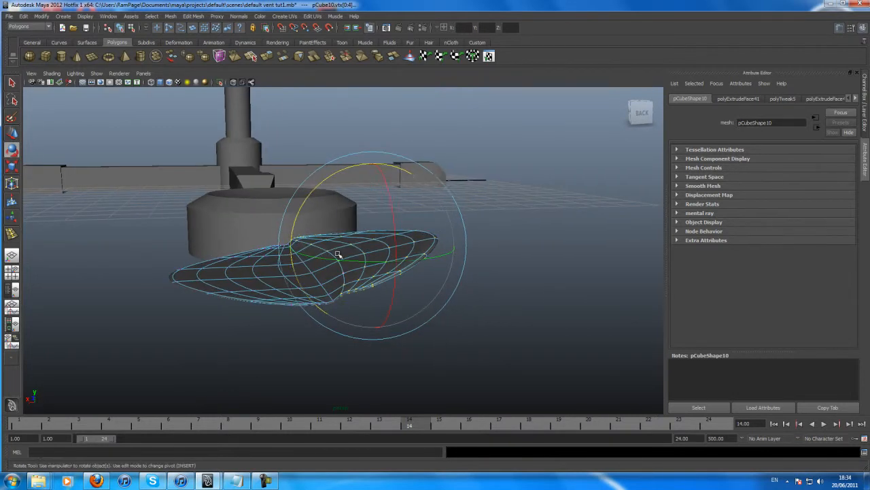
{"action": "left_click", "coordinate": [542, 204]}
{"action": "key", "text": "F8"}
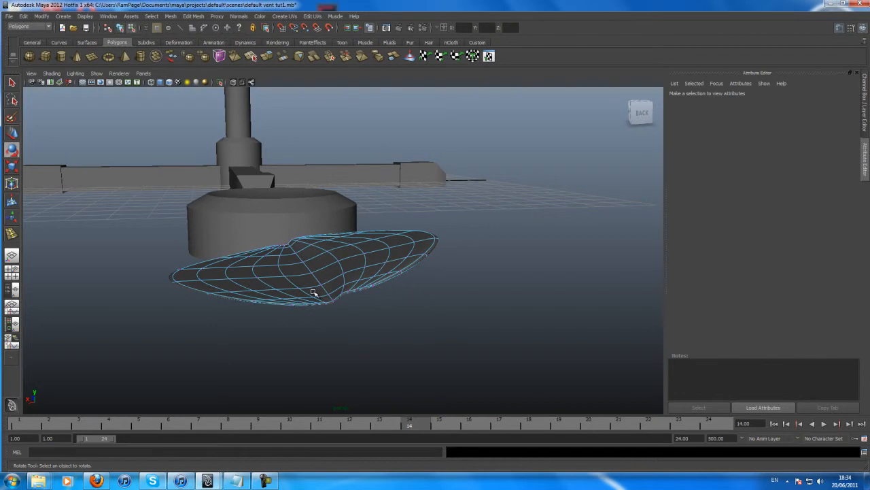
{"action": "key", "text": "F8"}
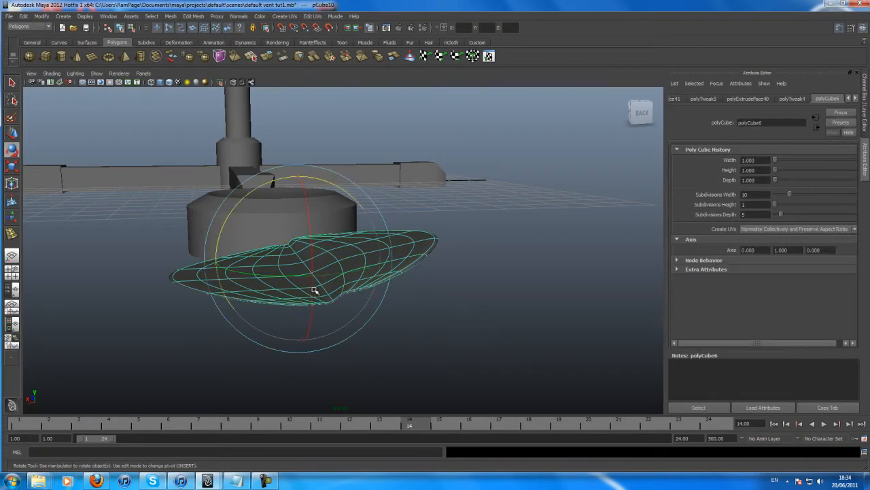
- Move the blade toward the round recessed disc until its narrow inner tip meets the disc's side
{"action": "left_click_drag", "start_coordinate": [315, 287], "coordinate": [337, 306], "text": "alt"}
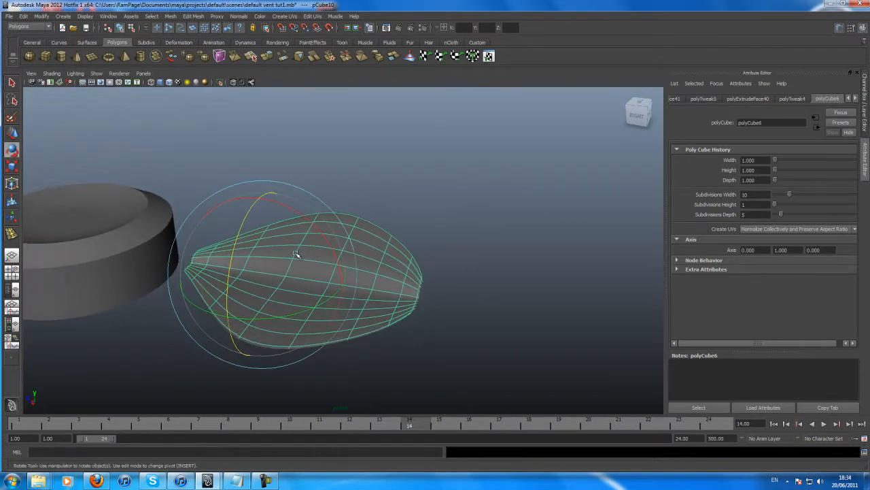
{"action": "left_click_drag", "start_coordinate": [270, 289], "coordinate": [294, 296], "text": "alt"}
{"action": "left_click_drag", "start_coordinate": [364, 282], "coordinate": [293, 295], "text": "alt"}
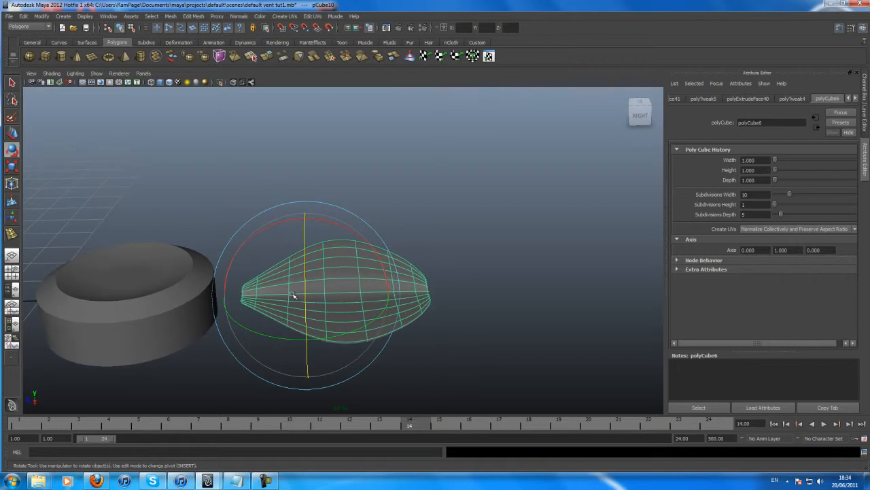
{"action": "left_click", "coordinate": [12, 134]}
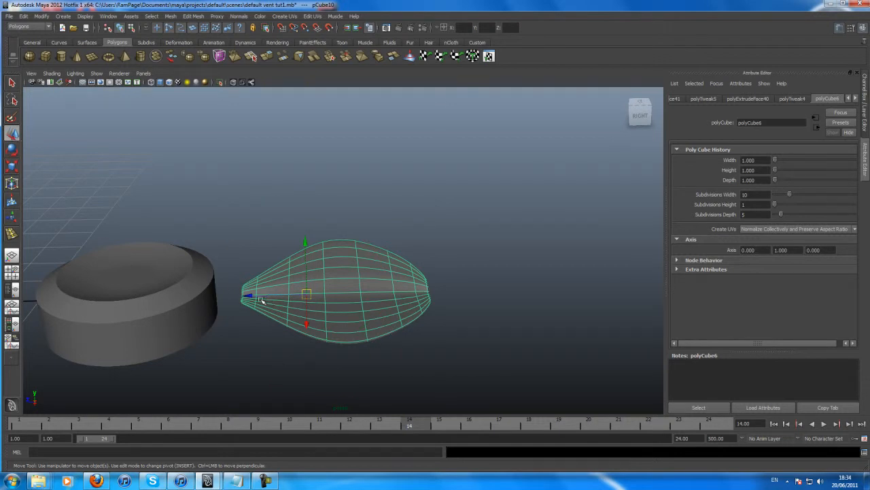
{"action": "mouse_move", "coordinate": [249, 297]}
{"action": "left_mouse_down", "text": "alt"}
{"action": "mouse_move", "coordinate": [212, 295]}
{"action": "mouse_move", "coordinate": [213, 317]}
{"action": "mouse_move", "coordinate": [272, 305]}
{"action": "mouse_move", "coordinate": [200, 292]}
{"action": "mouse_move", "coordinate": [221, 281]}
{"action": "mouse_move", "coordinate": [240, 296]}
{"action": "left_mouse_up", "text": "alt"}
{"action": "left_click", "coordinate": [162, 265]}
{"action": "left_click", "coordinate": [286, 301]}
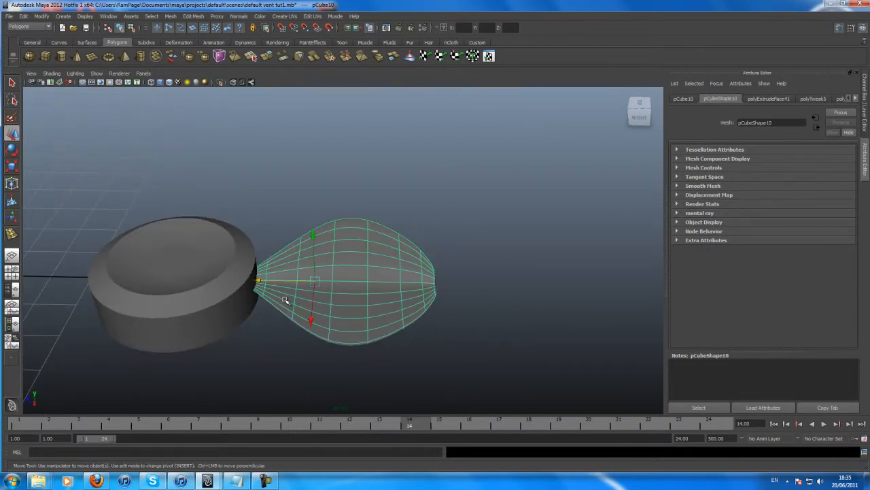
- Select the middle vertices of the end row at the blade's outer tip and pull them slightly outward
{"action": "middle_click_drag", "start_coordinate": [322, 299], "coordinate": [224, 297], "text": "alt"}
{"action": "right_click_drag", "start_coordinate": [224, 297], "coordinate": [330, 320], "text": "alt"}
{"action": "middle_click_drag", "start_coordinate": [316, 315], "coordinate": [336, 281], "text": "alt"}
{"action": "left_click_drag", "start_coordinate": [336, 281], "coordinate": [285, 297], "text": "alt"}
{"action": "right_click_drag", "start_coordinate": [302, 261], "coordinate": [253, 261]}
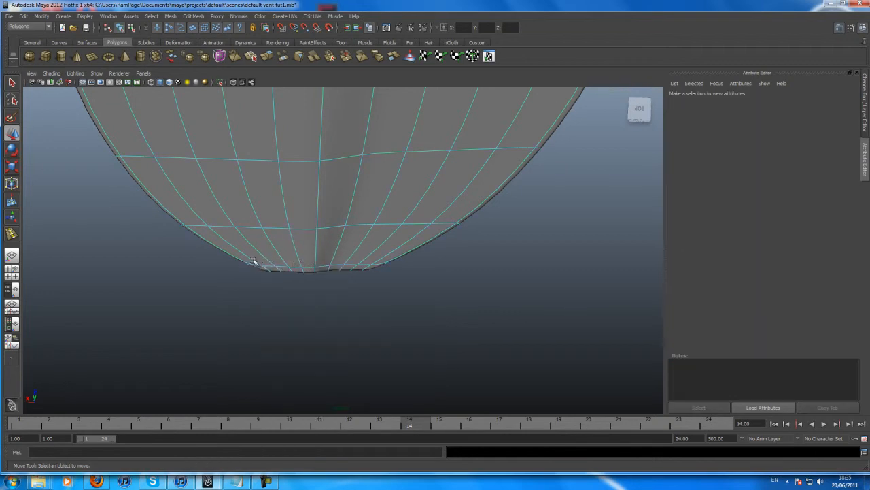
{"action": "left_click_drag", "start_coordinate": [318, 291], "coordinate": [369, 295]}
{"action": "left_click_drag", "start_coordinate": [318, 218], "coordinate": [319, 224]}
- Pull the neighbouring end vertices outward to round the blade's outer tip, and return the blade to object mode
{"action": "left_click_drag", "start_coordinate": [326, 300], "coordinate": [361, 307]}
{"action": "left_click_drag", "start_coordinate": [323, 226], "coordinate": [378, 264]}
{"action": "left_click", "coordinate": [294, 258]}
{"action": "middle_click_drag", "start_coordinate": [343, 225], "coordinate": [346, 228]}
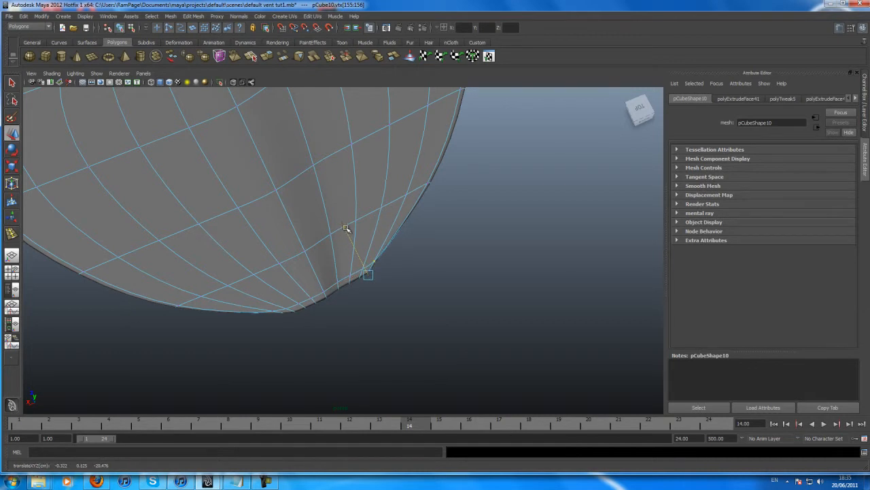
{"action": "left_click_drag", "start_coordinate": [395, 252], "coordinate": [367, 267]}
{"action": "middle_click_drag", "start_coordinate": [350, 216], "coordinate": [357, 225]}
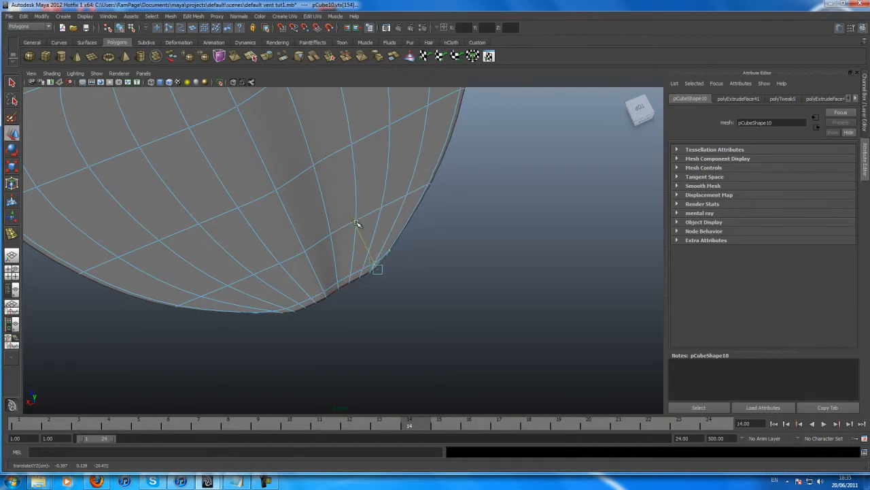
{"action": "left_click_drag", "start_coordinate": [351, 238], "coordinate": [259, 243], "text": "alt"}
{"action": "scroll", "coordinate": [302, 248], "scroll_direction": "down", "scroll_amount": 4}
{"action": "middle_click_drag", "start_coordinate": [303, 247], "coordinate": [373, 277], "text": "alt"}
{"action": "left_click_drag", "start_coordinate": [373, 278], "coordinate": [301, 278], "text": "alt"}
{"action": "mouse_move", "coordinate": [301, 278]}
{"action": "middle_mouse_down", "text": "alt"}
{"action": "mouse_move", "coordinate": [307, 266]}
{"action": "mouse_move", "coordinate": [306, 292]}
{"action": "middle_mouse_up", "text": "alt"}
{"action": "left_click_drag", "start_coordinate": [307, 292], "coordinate": [305, 280], "text": "alt"}
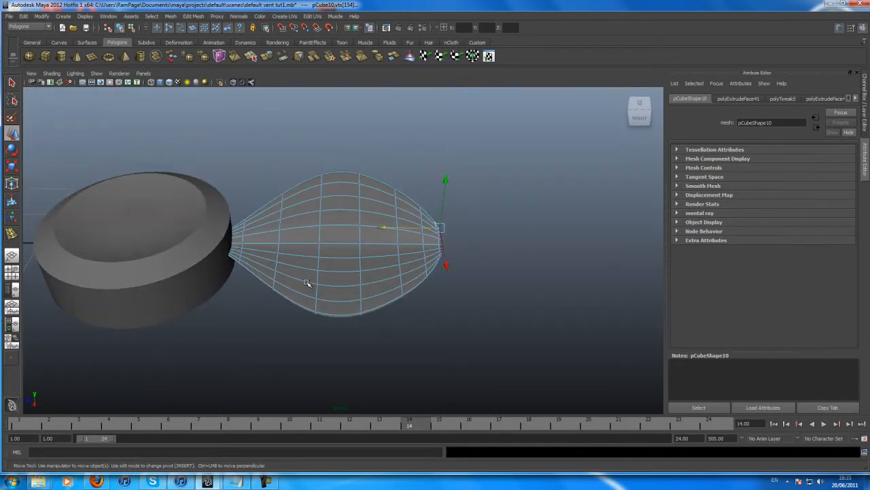
{"action": "key", "text": "F8"}
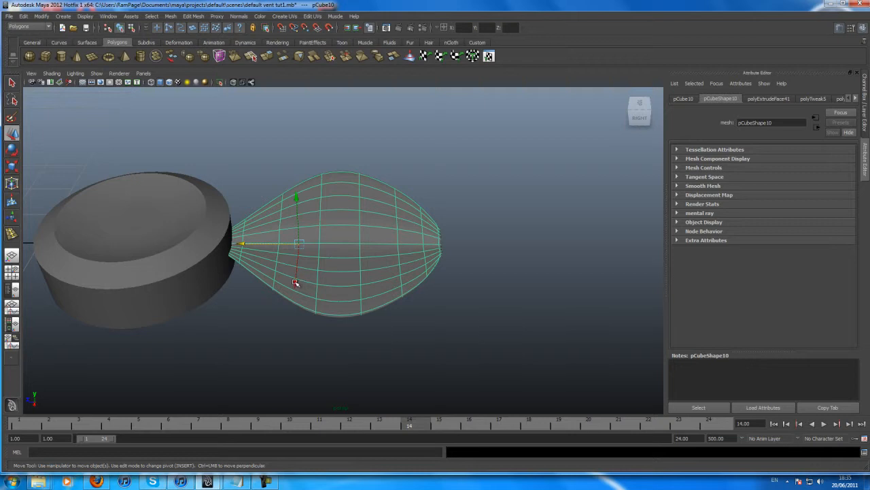
- Examine the disc and the blade in turn from several angles, including their position relative to the stand's legs
{"action": "left_click_drag", "start_coordinate": [327, 271], "coordinate": [280, 297], "text": "alt"}
{"action": "left_click", "coordinate": [207, 287]}
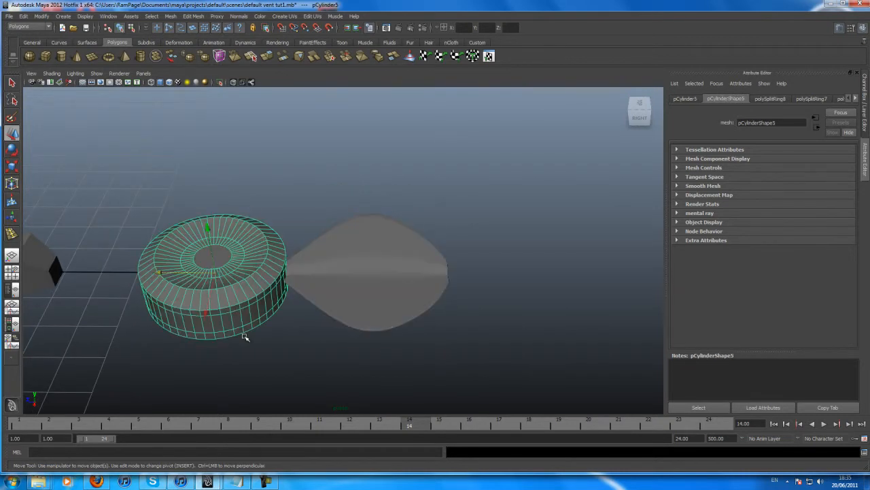
{"action": "left_click", "coordinate": [333, 300]}
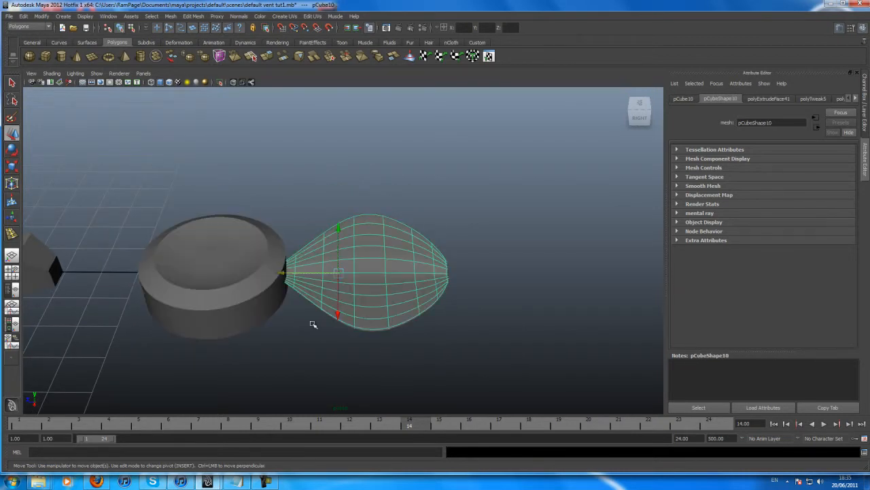
{"action": "left_click", "coordinate": [227, 278]}
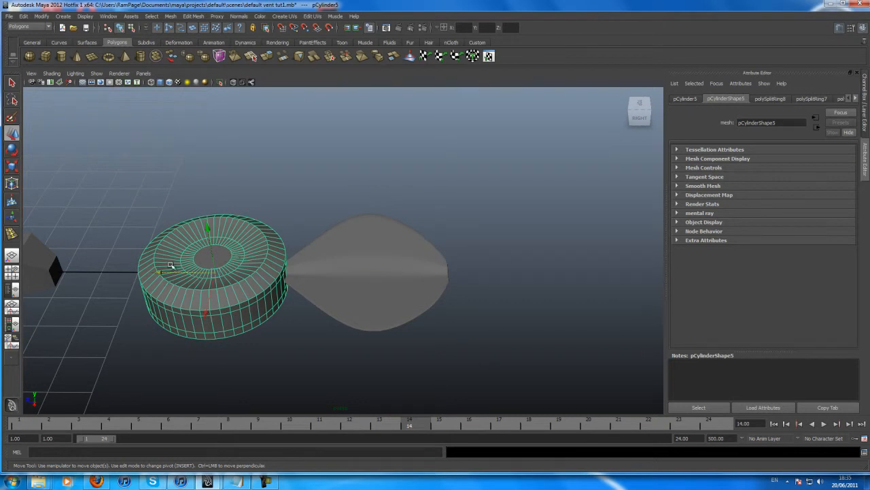
{"action": "left_click", "coordinate": [341, 270]}
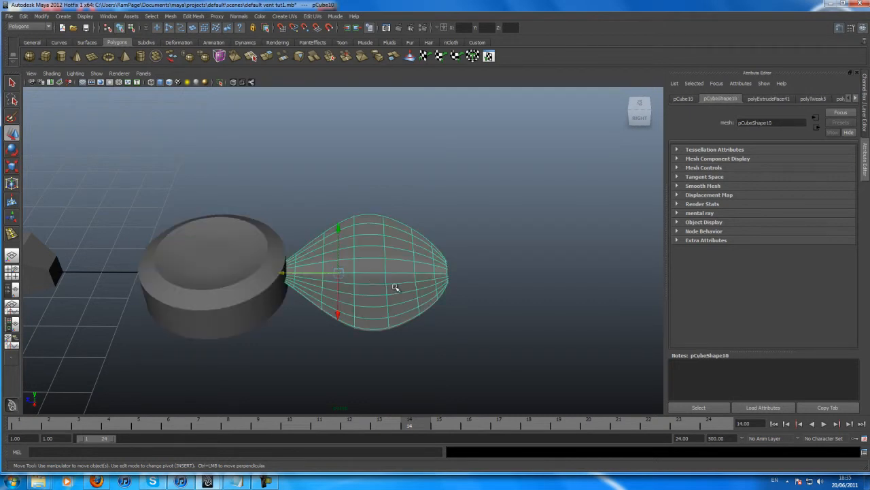
{"action": "left_click", "coordinate": [199, 267]}
{"action": "left_click_drag", "start_coordinate": [199, 267], "coordinate": [270, 280], "text": "alt"}
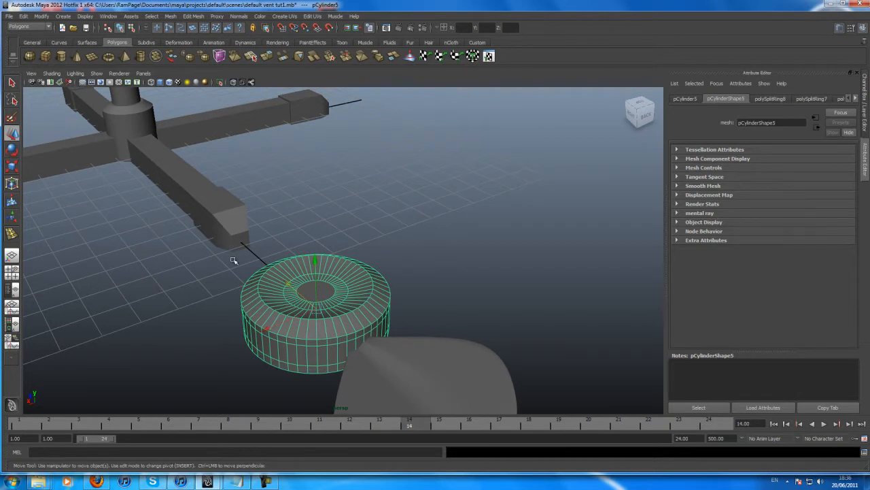
{"action": "left_click_drag", "start_coordinate": [222, 274], "coordinate": [233, 278], "text": "alt"}
{"action": "middle_click_drag", "start_coordinate": [233, 278], "coordinate": [230, 278], "text": "alt"}
{"action": "left_click_drag", "start_coordinate": [230, 278], "coordinate": [301, 345], "text": "alt"}
{"action": "middle_click_drag", "start_coordinate": [302, 345], "coordinate": [208, 305], "text": "alt"}
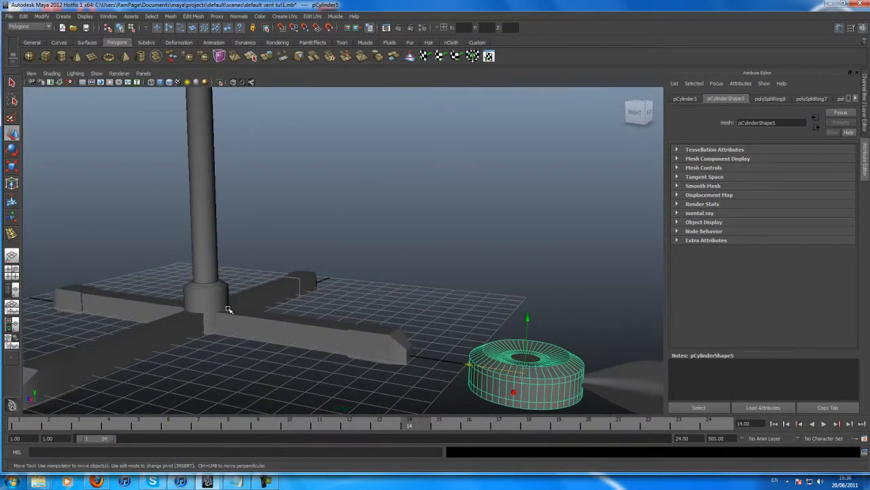
{"action": "left_click_drag", "start_coordinate": [455, 338], "coordinate": [253, 306], "text": "alt"}
{"action": "middle_click_drag", "start_coordinate": [252, 307], "coordinate": [226, 296], "text": "alt"}
{"action": "left_click_drag", "start_coordinate": [225, 295], "coordinate": [225, 314], "text": "alt"}
{"action": "middle_click_drag", "start_coordinate": [226, 314], "coordinate": [290, 295], "text": "alt"}
{"action": "left_click_drag", "start_coordinate": [290, 295], "coordinate": [282, 301], "text": "alt"}
{"action": "middle_click_drag", "start_coordinate": [281, 301], "coordinate": [262, 297], "text": "alt"}
{"action": "right_click_drag", "start_coordinate": [261, 297], "coordinate": [311, 312], "text": "alt"}
{"action": "middle_click_drag", "start_coordinate": [311, 311], "coordinate": [294, 285], "text": "alt"}
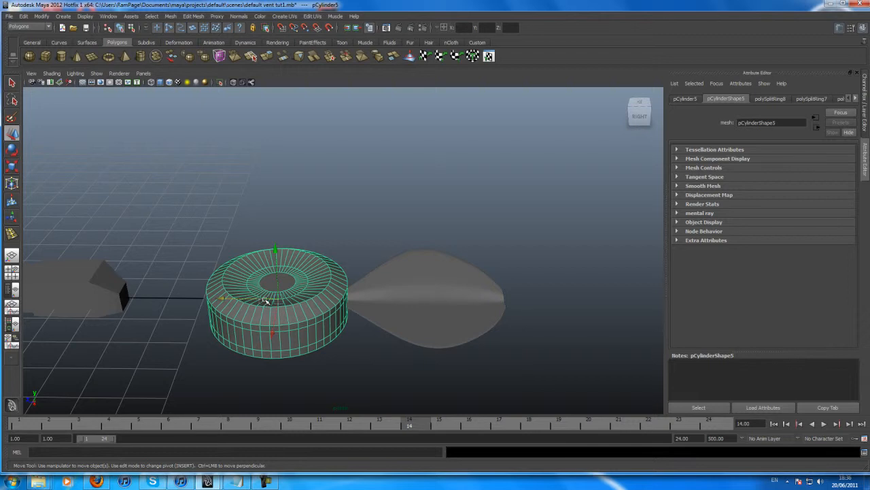
{"action": "middle_click_drag", "start_coordinate": [344, 307], "coordinate": [342, 302], "text": "alt"}
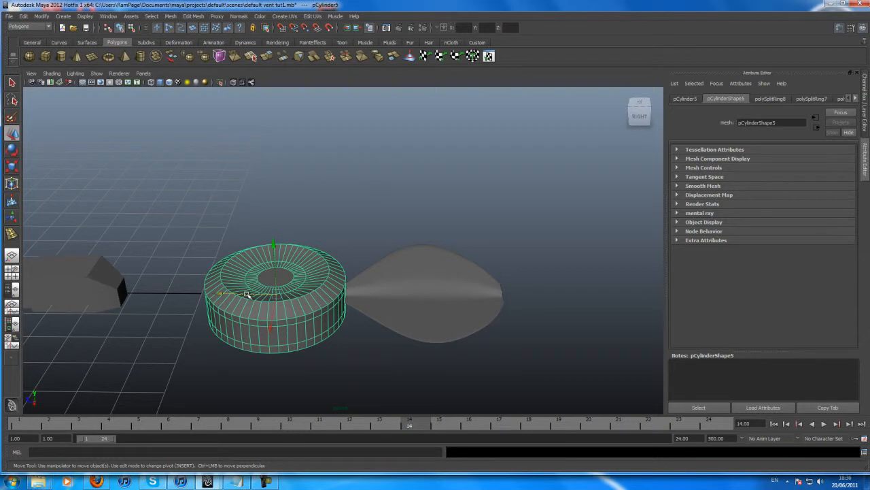
{"action": "left_click", "coordinate": [415, 295]}
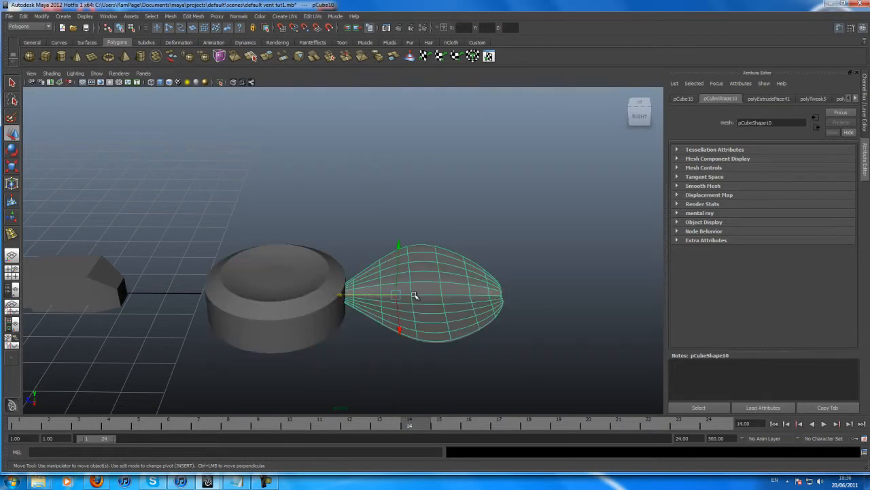
{"action": "left_click", "coordinate": [314, 290]}
{"action": "left_click_drag", "start_coordinate": [307, 288], "coordinate": [255, 299], "text": "alt"}
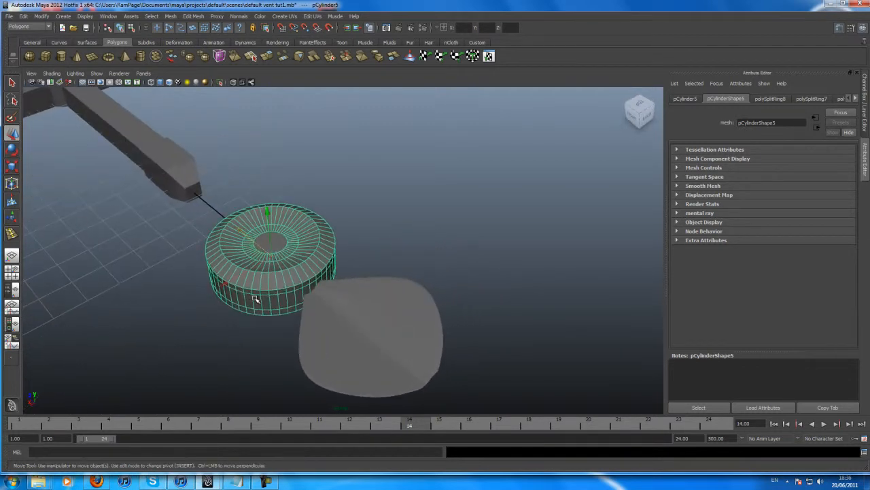
- Select the blade and center its pivot
{"action": "left_click", "coordinate": [348, 335]}
{"action": "left_click_drag", "start_coordinate": [350, 378], "coordinate": [332, 321], "text": "alt"}
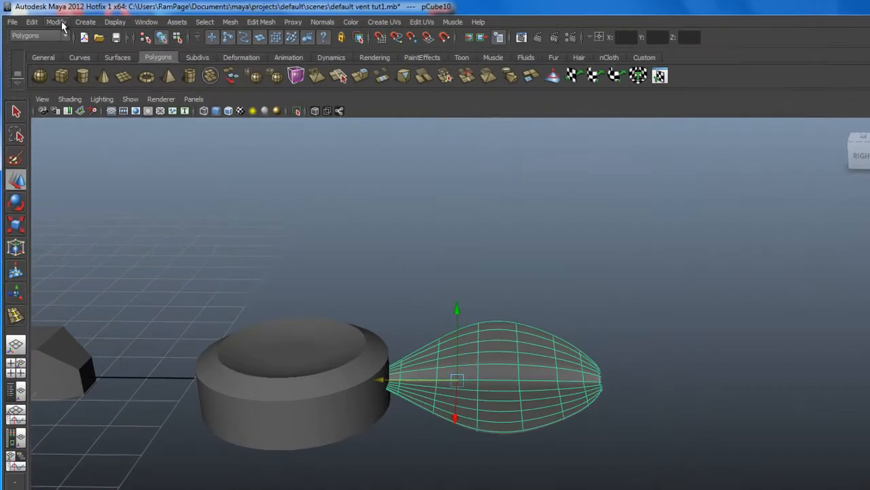
{"action": "left_click", "coordinate": [42, 16]}
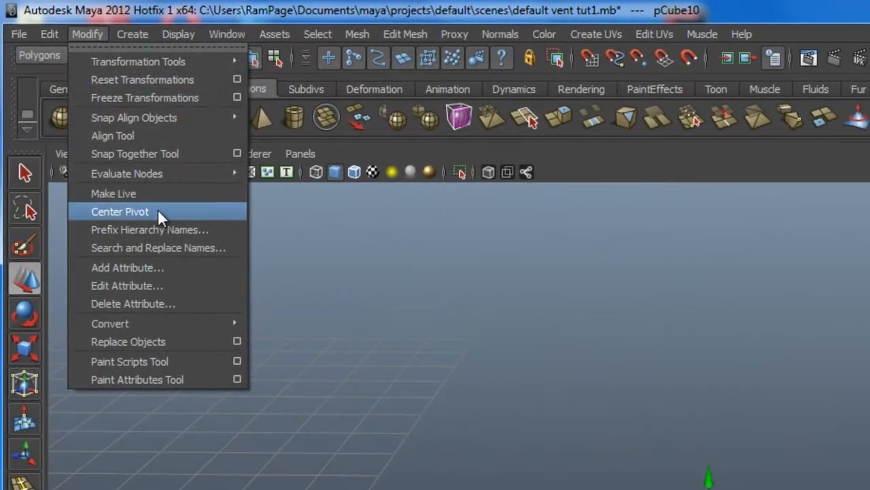
{"action": "left_click", "coordinate": [156, 211]}
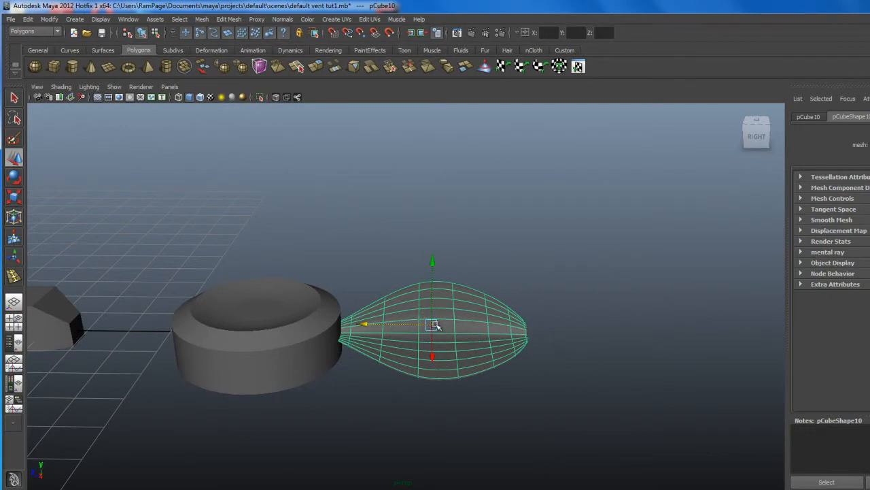
{"action": "left_click_drag", "start_coordinate": [440, 328], "coordinate": [394, 333], "text": "alt"}
{"action": "right_click_drag", "start_coordinate": [394, 333], "coordinate": [487, 363], "text": "alt"}
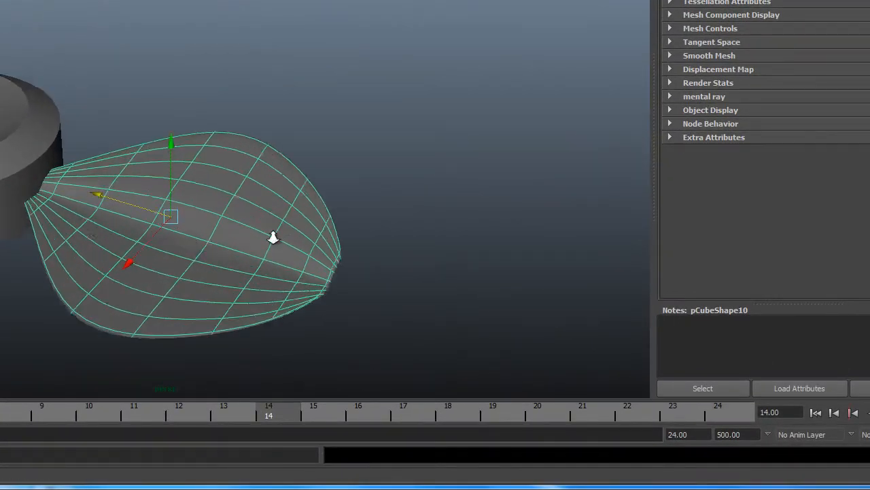
{"action": "left_click_drag", "start_coordinate": [273, 237], "coordinate": [208, 196], "text": "alt"}
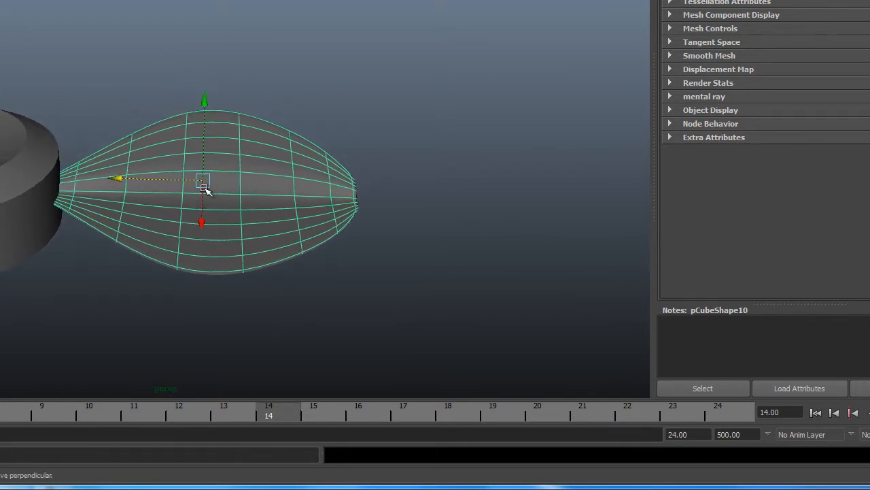
{"action": "left_click_drag", "start_coordinate": [195, 207], "coordinate": [188, 224], "text": "alt"}
{"action": "mouse_move", "coordinate": [132, 202]}
{"action": "left_mouse_down", "text": "alt"}
{"action": "mouse_move", "coordinate": [190, 192]}
{"action": "mouse_move", "coordinate": [142, 202]}
{"action": "left_mouse_up", "text": "alt"}
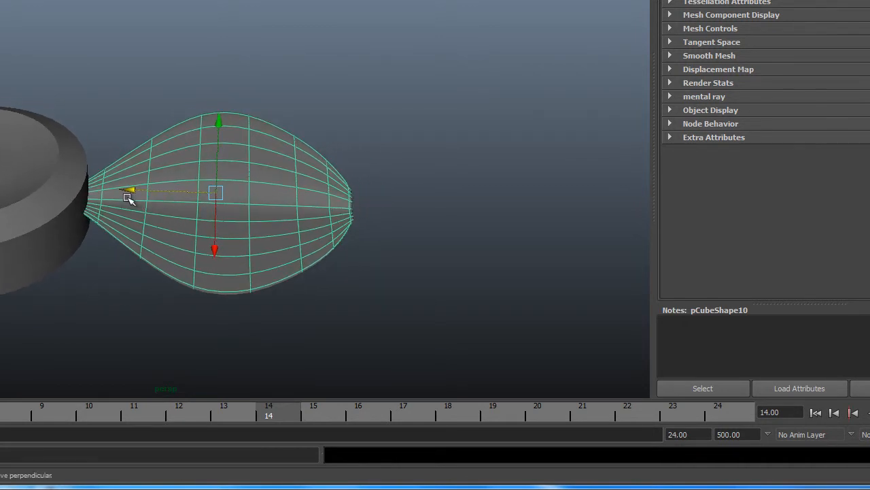
{"action": "mouse_move", "coordinate": [187, 196]}
{"action": "left_mouse_down", "text": "alt"}
{"action": "mouse_move", "coordinate": [195, 195]}
{"action": "mouse_move", "coordinate": [144, 192]}
{"action": "mouse_move", "coordinate": [155, 170]}
{"action": "mouse_move", "coordinate": [185, 189]}
{"action": "left_mouse_up", "text": "alt"}
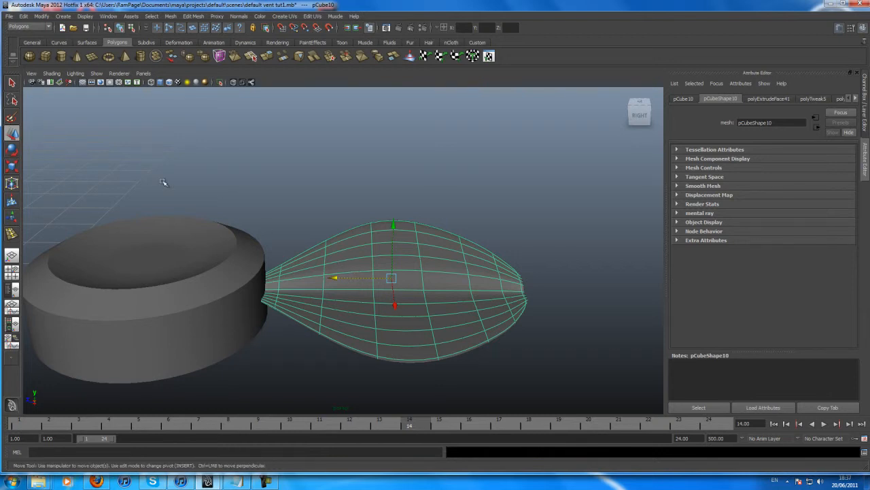
- Switch the blade's pivot into edit mode and examine its placement on the blade from several angles
{"action": "left_click", "coordinate": [12, 150]}
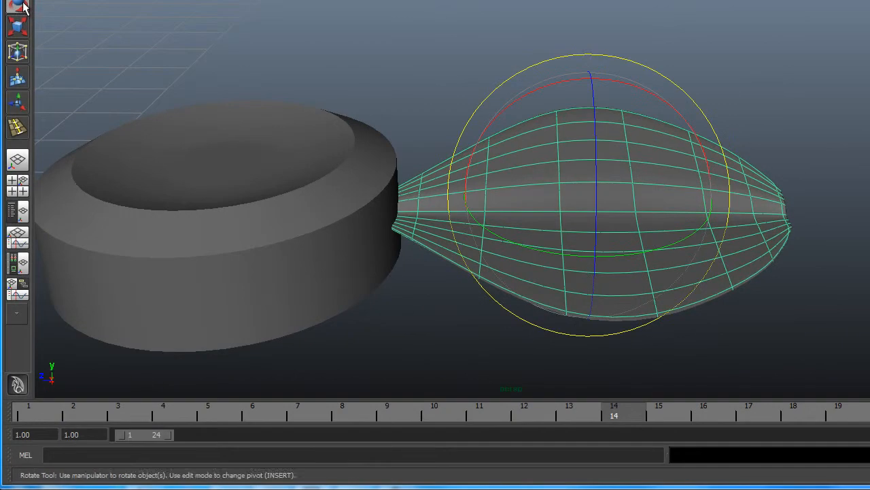
{"action": "key", "text": "w"}
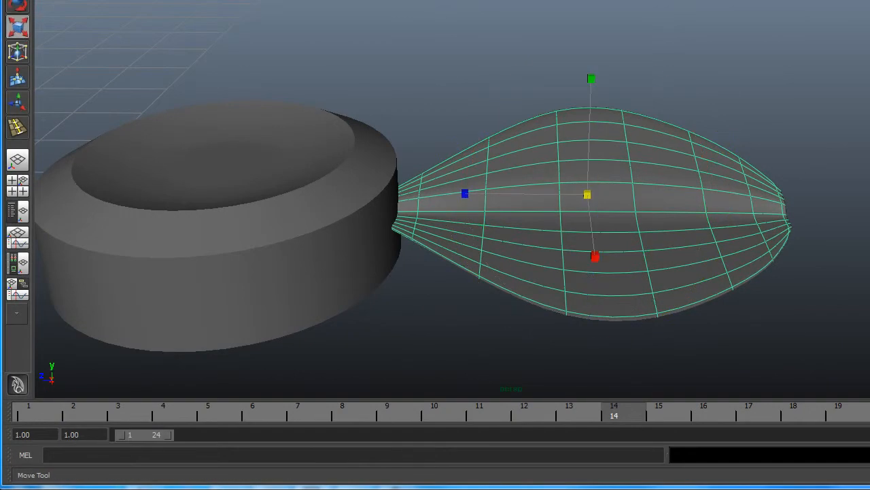
{"action": "key", "text": "Insert"}
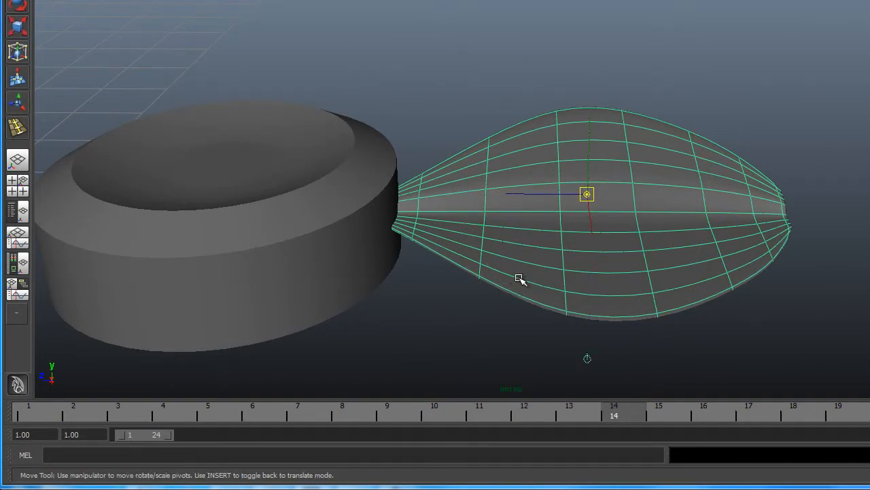
{"action": "left_click_drag", "start_coordinate": [563, 202], "coordinate": [480, 170], "text": "alt"}
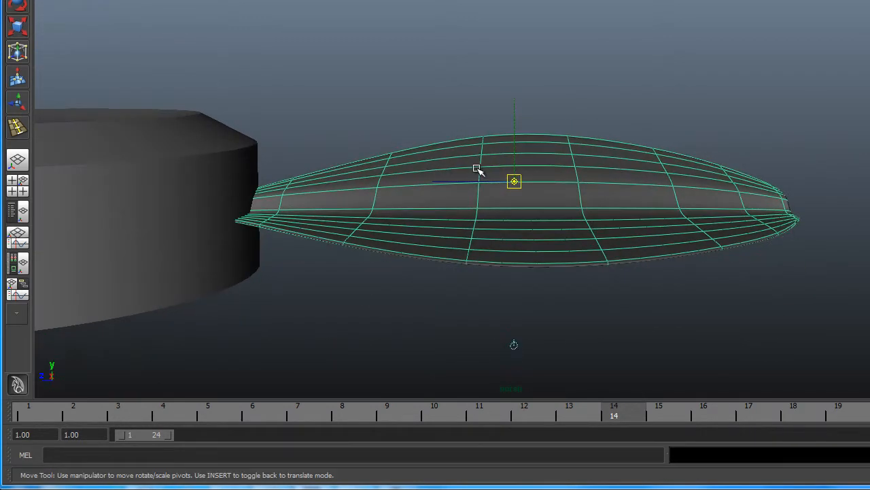
{"action": "right_click_drag", "start_coordinate": [478, 168], "coordinate": [549, 186], "text": "alt"}
{"action": "left_click_drag", "start_coordinate": [550, 186], "coordinate": [516, 223], "text": "alt"}
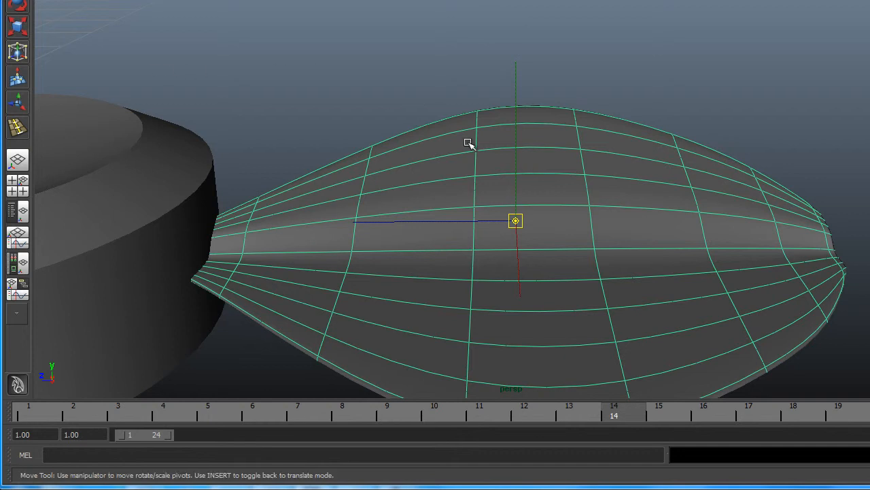
{"action": "right_click_drag", "start_coordinate": [564, 212], "coordinate": [524, 218], "text": "alt"}
{"action": "left_click_drag", "start_coordinate": [524, 217], "coordinate": [486, 229], "text": "alt"}
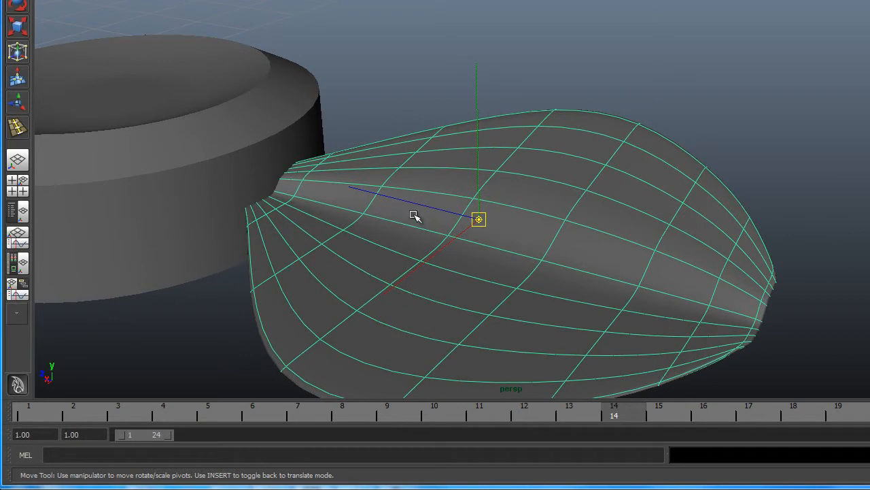
{"action": "left_click_drag", "start_coordinate": [408, 213], "coordinate": [440, 214], "text": "alt"}
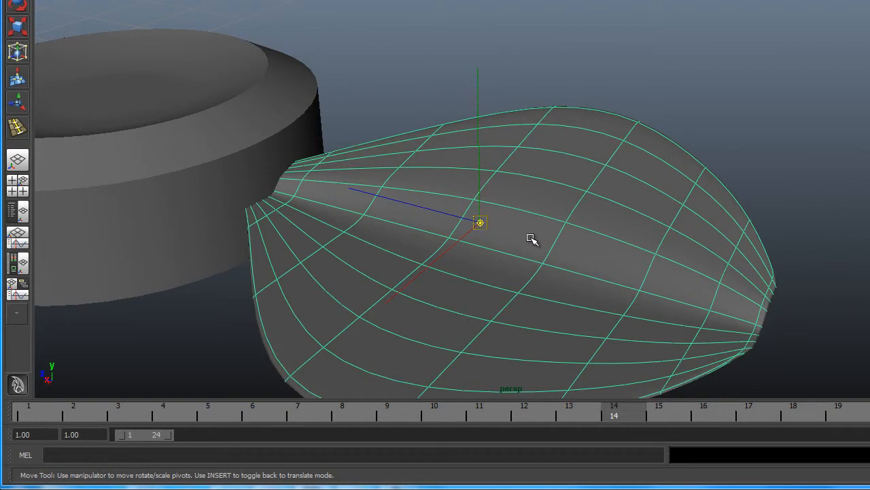
{"action": "mouse_move", "coordinate": [418, 225]}
{"action": "left_mouse_down", "text": "alt"}
{"action": "mouse_move", "coordinate": [453, 217]}
{"action": "mouse_move", "coordinate": [425, 214]}
{"action": "left_mouse_up", "text": "alt"}
{"action": "right_click_drag", "start_coordinate": [424, 214], "coordinate": [583, 224], "text": "alt"}
{"action": "left_click_drag", "start_coordinate": [583, 225], "coordinate": [589, 219], "text": "alt"}
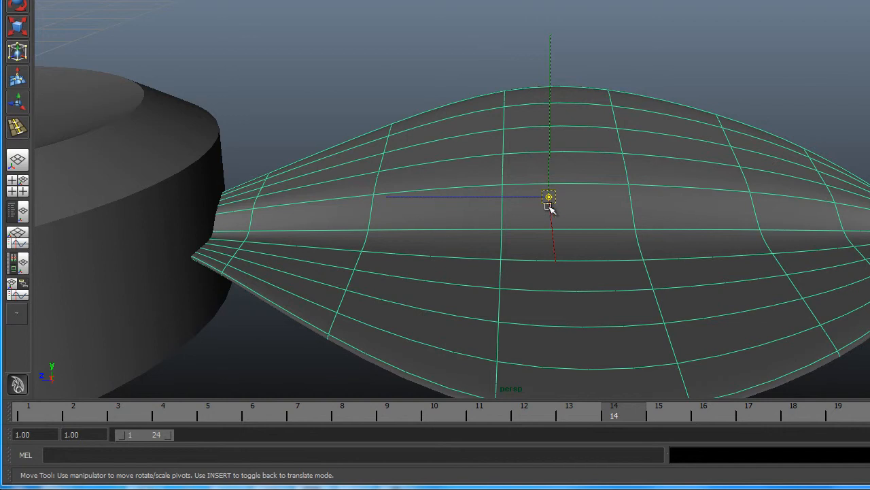
- Move the blade's pivot along the blade's length into the middle of the round hub
{"action": "left_click_drag", "start_coordinate": [537, 197], "coordinate": [335, 203]}
{"action": "left_click_drag", "start_coordinate": [270, 202], "coordinate": [373, 249], "text": "alt"}
{"action": "left_click_drag", "start_coordinate": [416, 226], "coordinate": [296, 218]}
{"action": "middle_click_drag", "start_coordinate": [394, 244], "coordinate": [468, 260], "text": "alt"}
{"action": "right_click_drag", "start_coordinate": [468, 260], "coordinate": [425, 256], "text": "alt"}
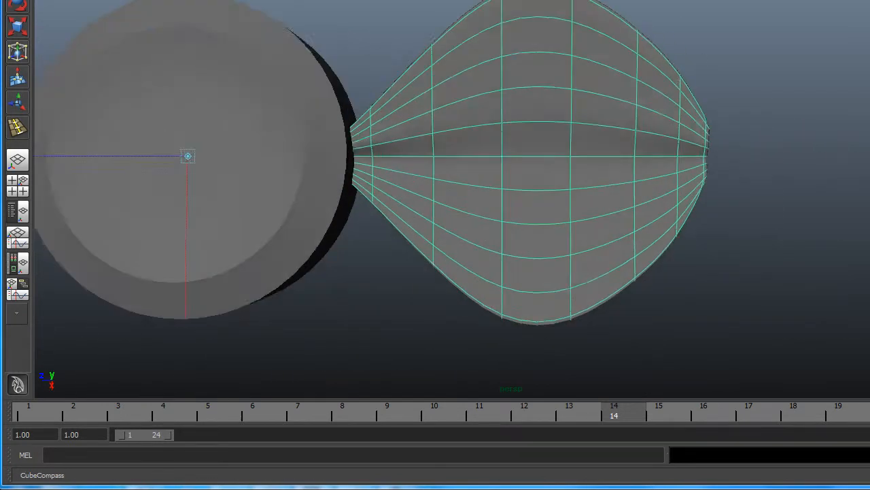
{"action": "middle_click_drag", "start_coordinate": [369, 223], "coordinate": [542, 216], "text": "alt"}
- Reselect the blade, fine-tune its pivot onto the hub's center from the top view, and finish pivot editing
{"action": "left_click", "coordinate": [531, 221]}
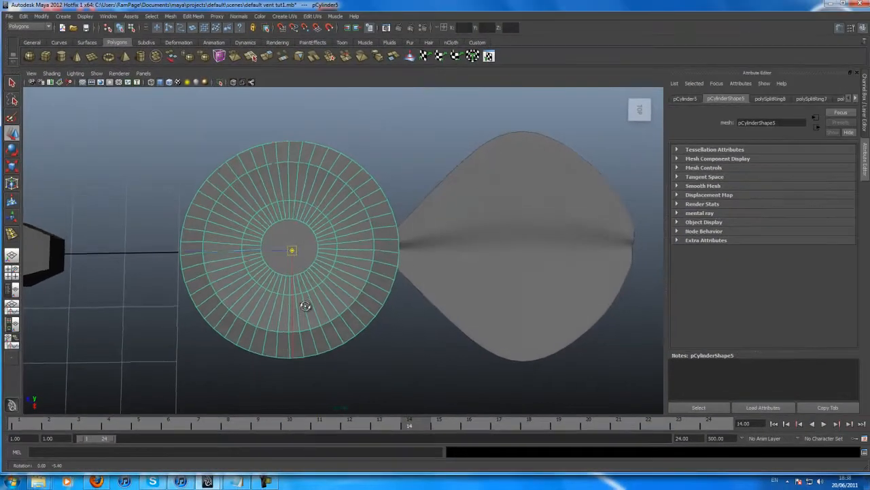
{"action": "left_click_drag", "start_coordinate": [458, 236], "coordinate": [454, 239], "text": "alt"}
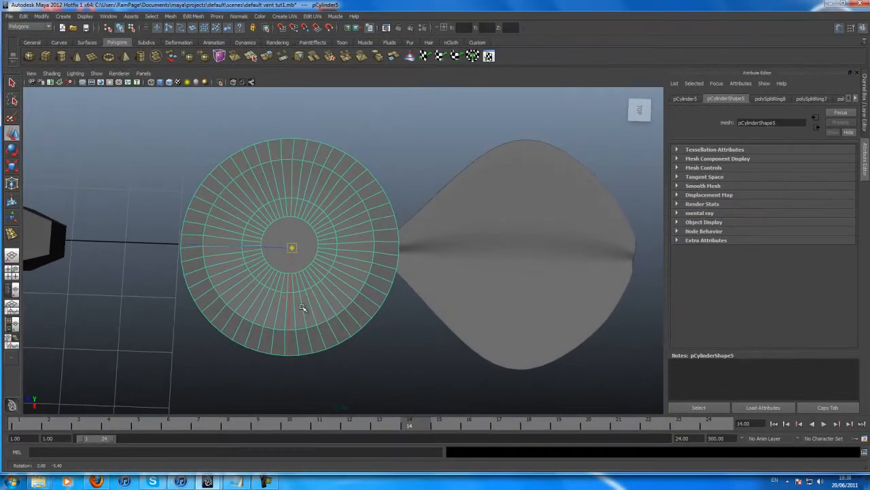
{"action": "left_click", "coordinate": [639, 111]}
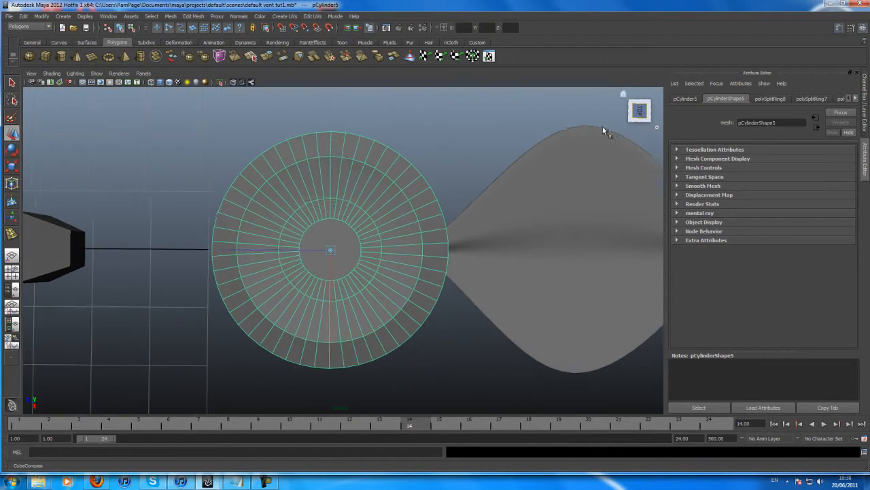
{"action": "left_click", "coordinate": [621, 260]}
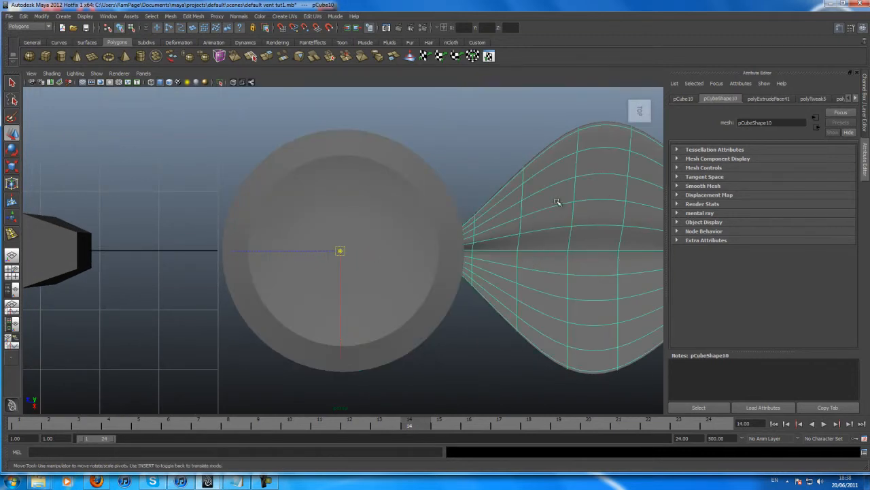
{"action": "left_click", "coordinate": [309, 251]}
{"action": "left_click_drag", "start_coordinate": [309, 251], "coordinate": [311, 251]}
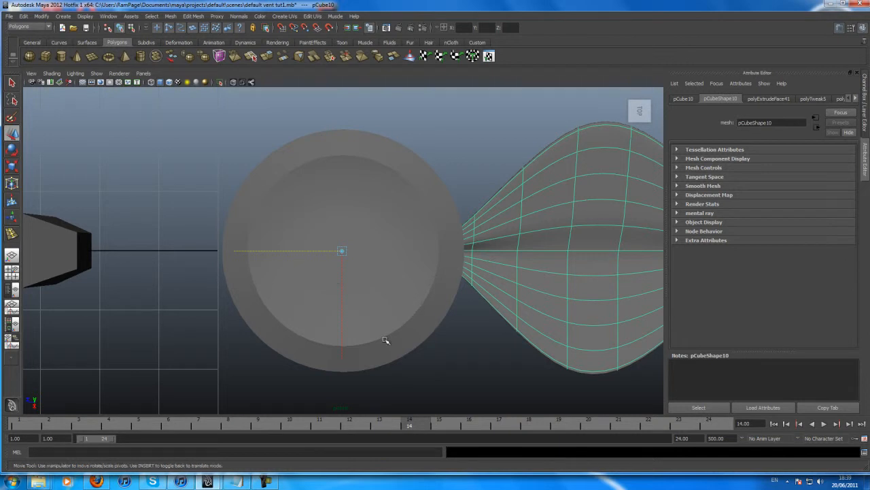
{"action": "left_click", "coordinate": [639, 122]}
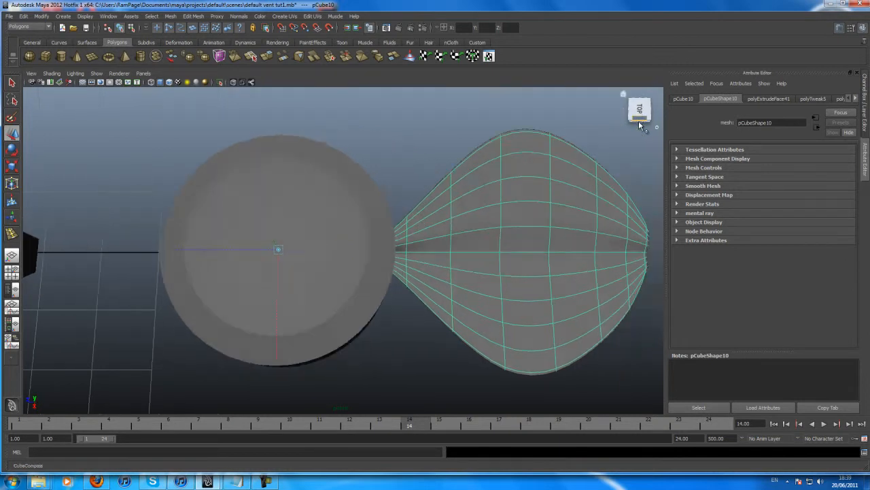
{"action": "left_click_drag", "start_coordinate": [159, 268], "coordinate": [299, 301], "text": "alt"}
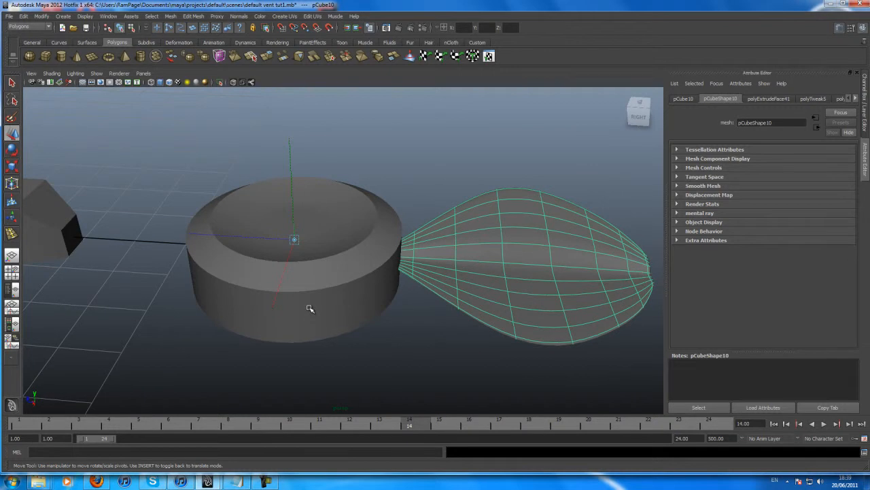
{"action": "key", "text": "Insert"}
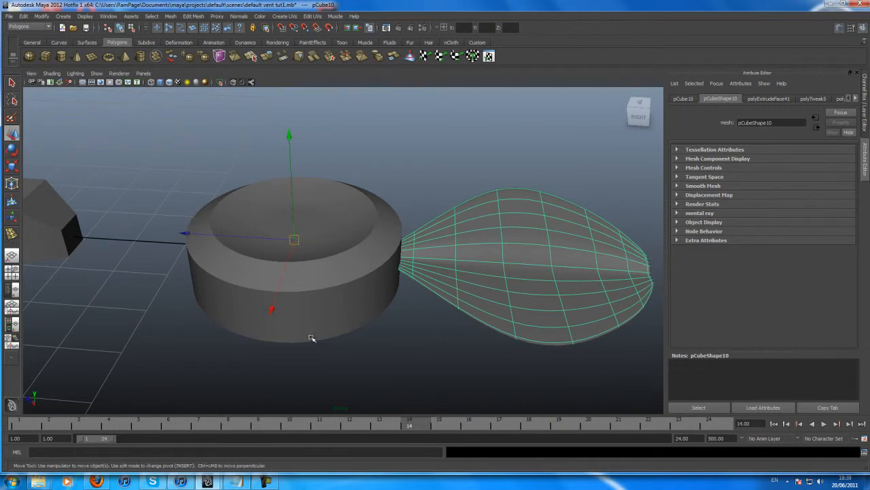
- Compare the pivot positions of the hub and the blade by selecting each in turn and viewing them from several angles
{"action": "left_click_drag", "start_coordinate": [237, 319], "coordinate": [223, 334], "text": "alt"}
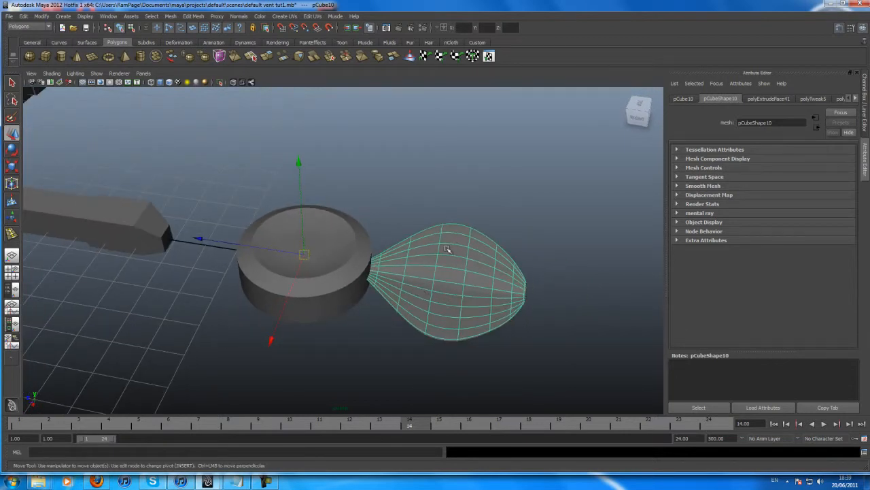
{"action": "left_click", "coordinate": [247, 279]}
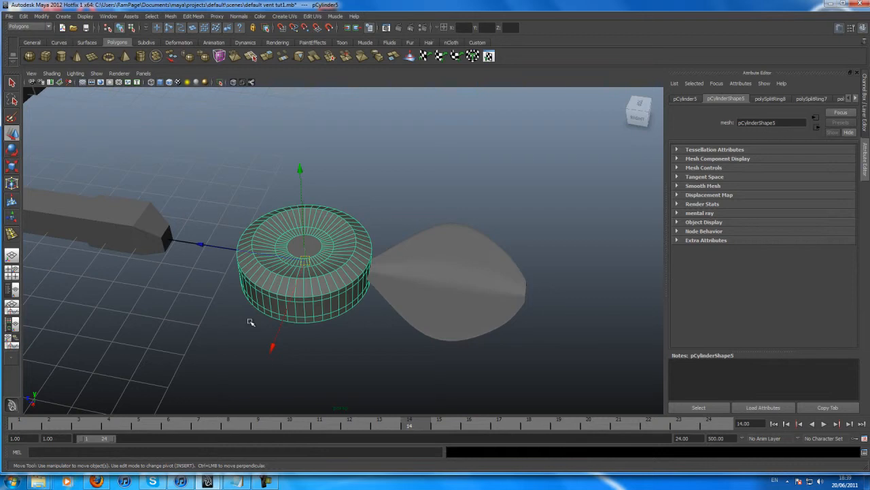
{"action": "left_click", "coordinate": [454, 301]}
{"action": "left_click_drag", "start_coordinate": [288, 233], "coordinate": [302, 236], "text": "alt"}
{"action": "left_click", "coordinate": [308, 272]}
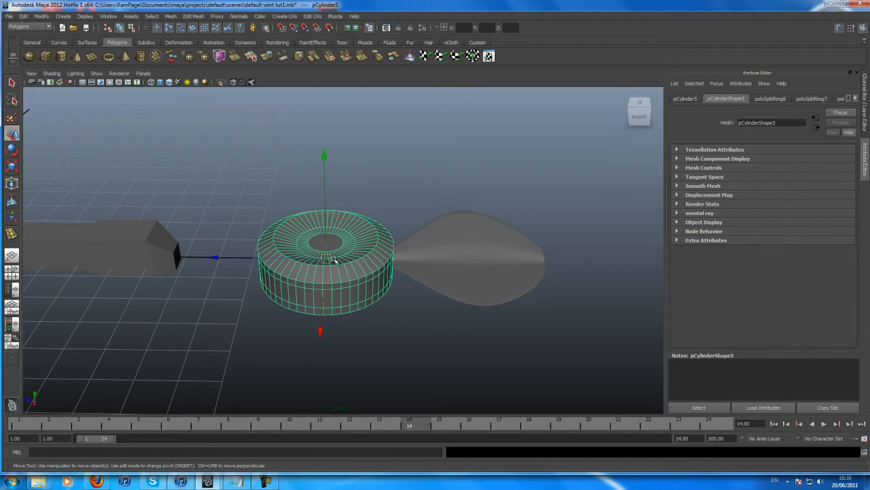
{"action": "left_click", "coordinate": [470, 270]}
{"action": "left_click_drag", "start_coordinate": [378, 263], "coordinate": [321, 279], "text": "alt"}
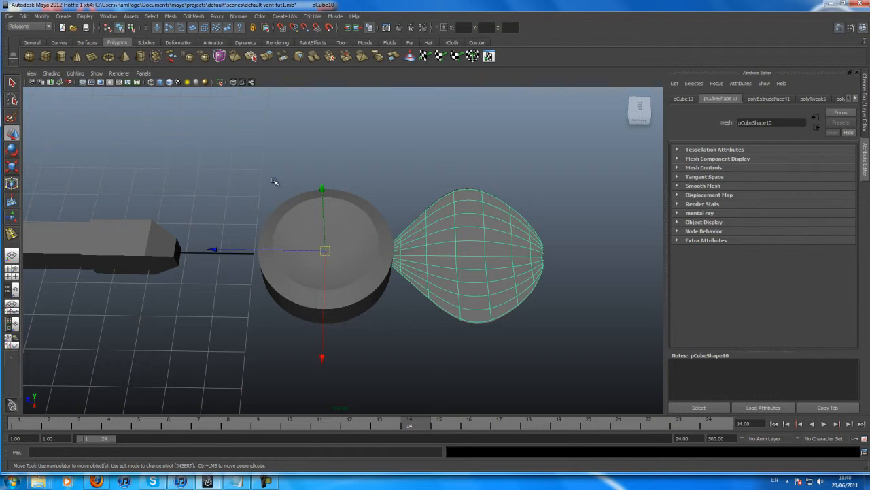
{"action": "left_click_drag", "start_coordinate": [264, 196], "coordinate": [278, 235], "text": "alt"}
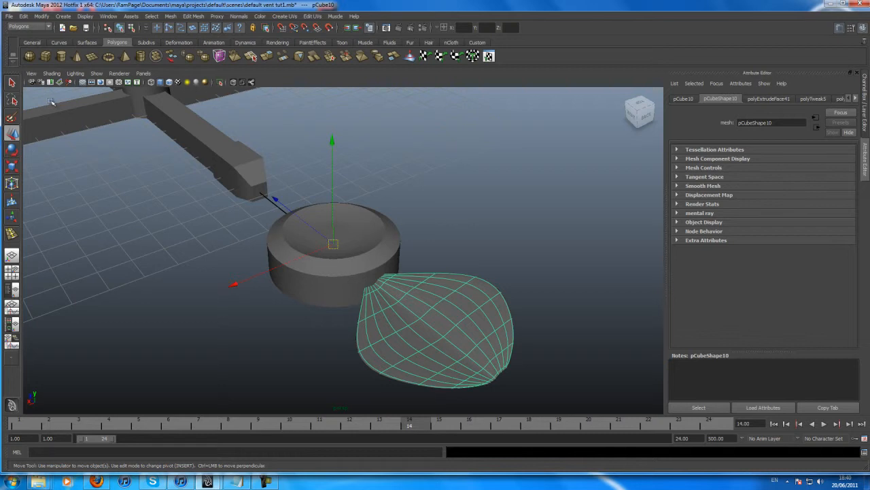
- Open the Duplicate Special options for the selected blade and place the dialog clear of the hub
{"action": "left_click", "coordinate": [39, 16]}
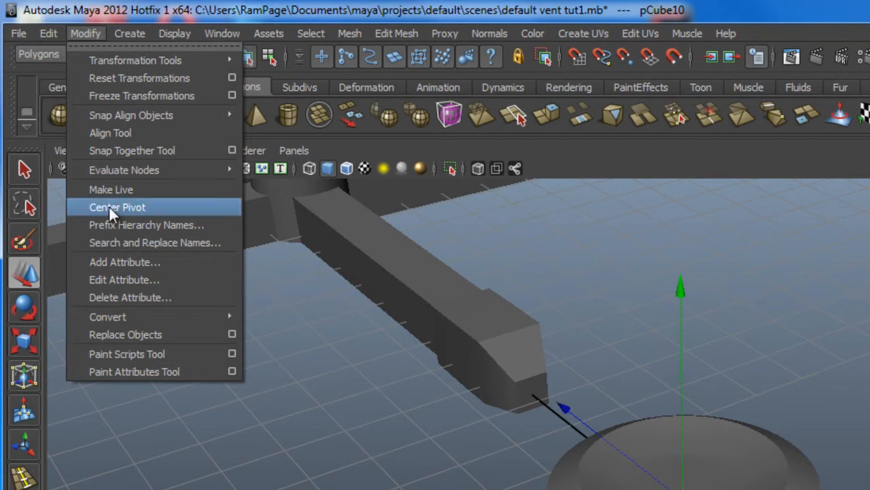
{"action": "mouse_move", "coordinate": [46, 28]}
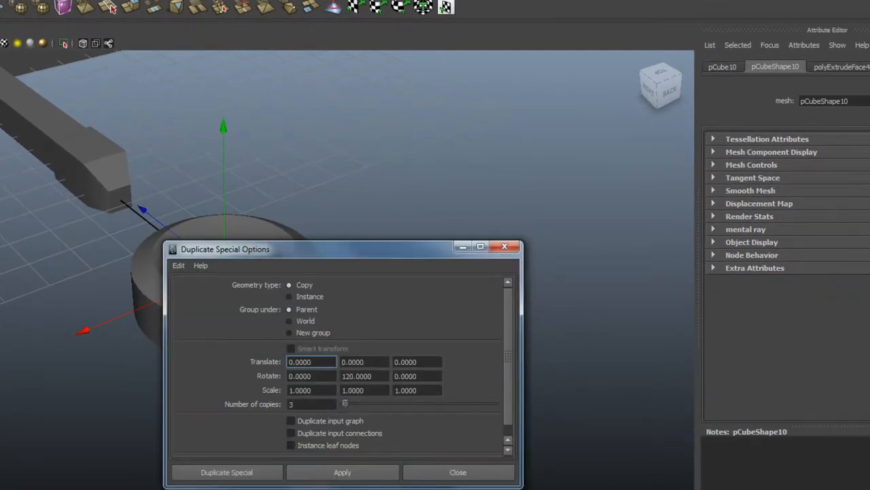
{"action": "left_click_drag", "start_coordinate": [316, 160], "coordinate": [462, 39]}
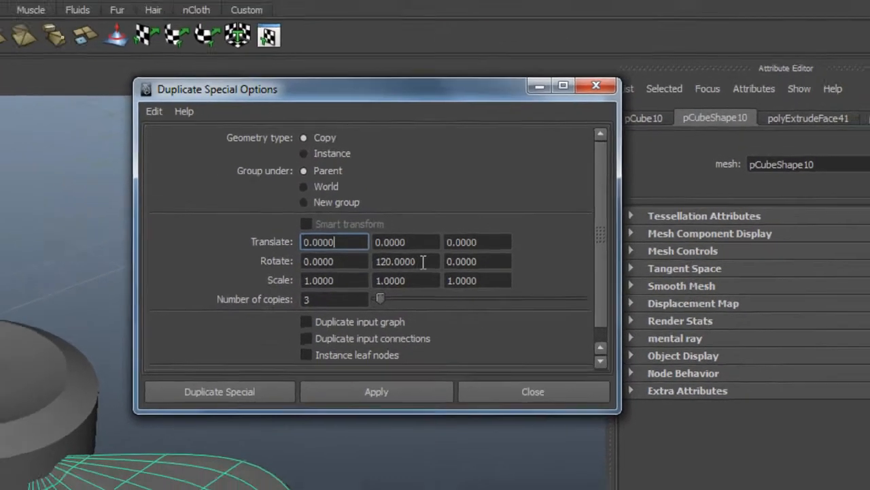
- Review the number of copies and the rotation on each axis for the blade duplication, comparing them with the X, Y and Z coordinate order
{"action": "left_click", "coordinate": [423, 262]}
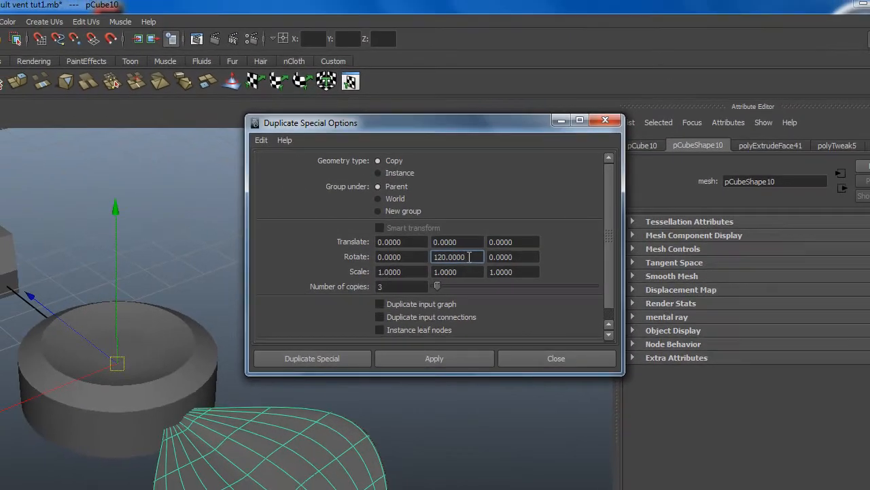
{"action": "double_click", "coordinate": [402, 285]}
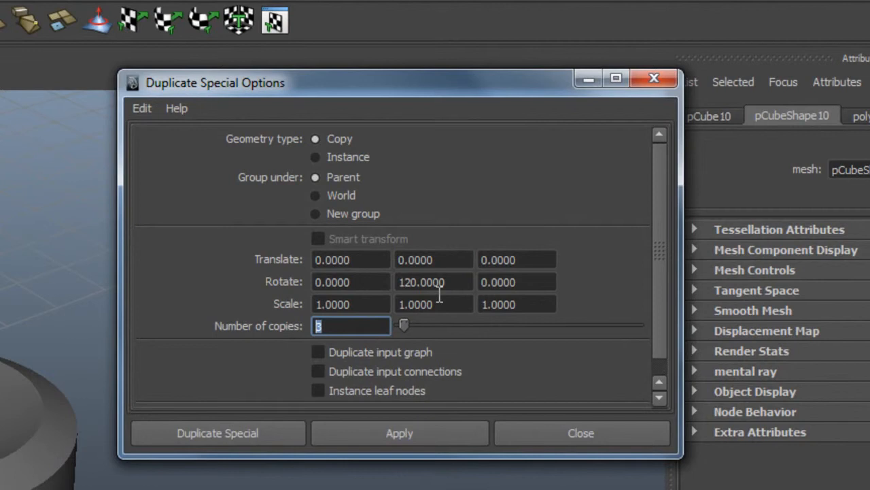
{"action": "left_click", "coordinate": [454, 281]}
{"action": "left_click_drag", "start_coordinate": [454, 281], "coordinate": [398, 281]}
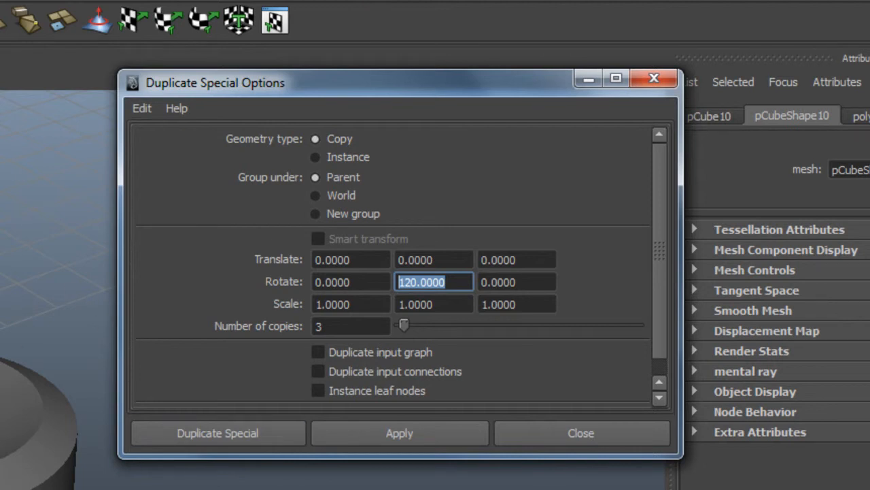
{"action": "left_click", "coordinate": [453, 282]}
{"action": "left_click", "coordinate": [350, 281]}
{"action": "left_click", "coordinate": [454, 281]}
{"action": "left_click", "coordinate": [388, 281]}
{"action": "left_click", "coordinate": [469, 282]}
{"action": "left_click", "coordinate": [528, 282]}
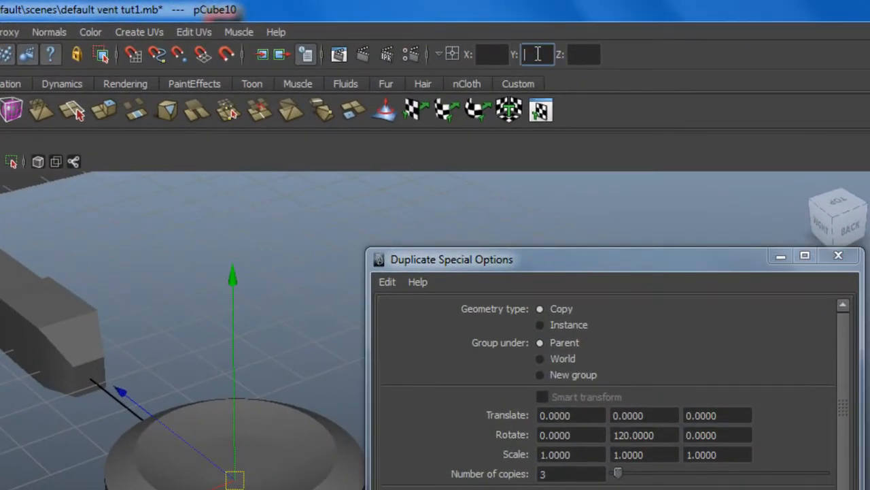
{"action": "left_click", "coordinate": [577, 53]}
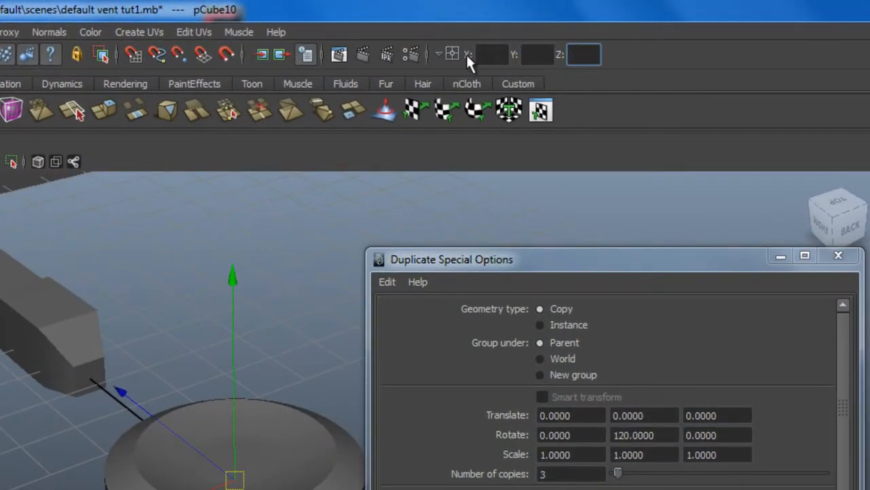
{"action": "left_click", "coordinate": [487, 54]}
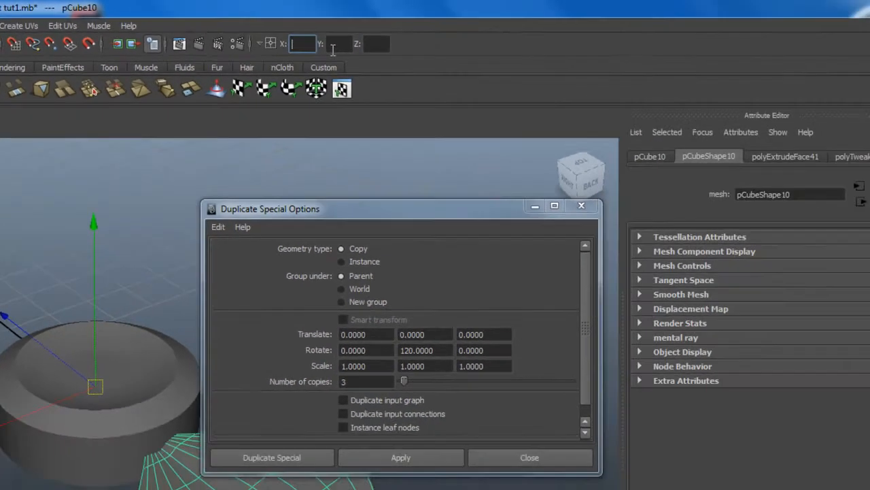
- Review the X, Y and Z values for translation, rotation and scale, along with the number of copies, in the duplication options
{"action": "left_click", "coordinate": [531, 54]}
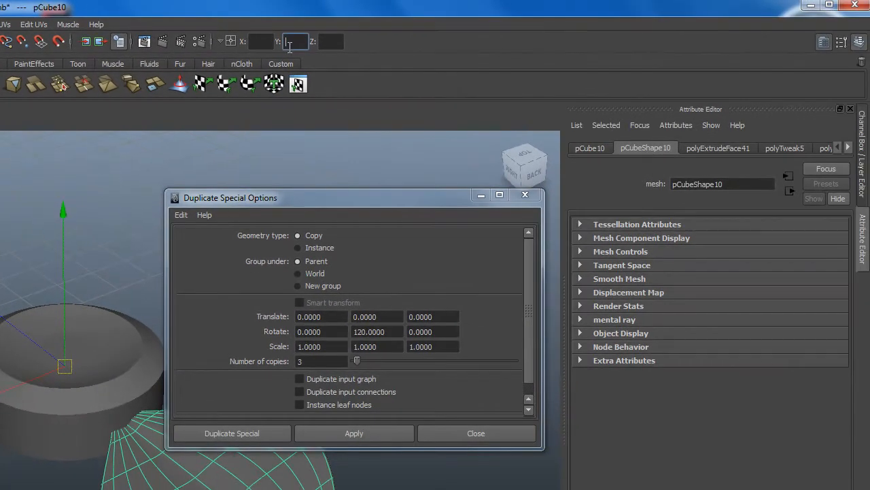
{"action": "left_click", "coordinate": [326, 316]}
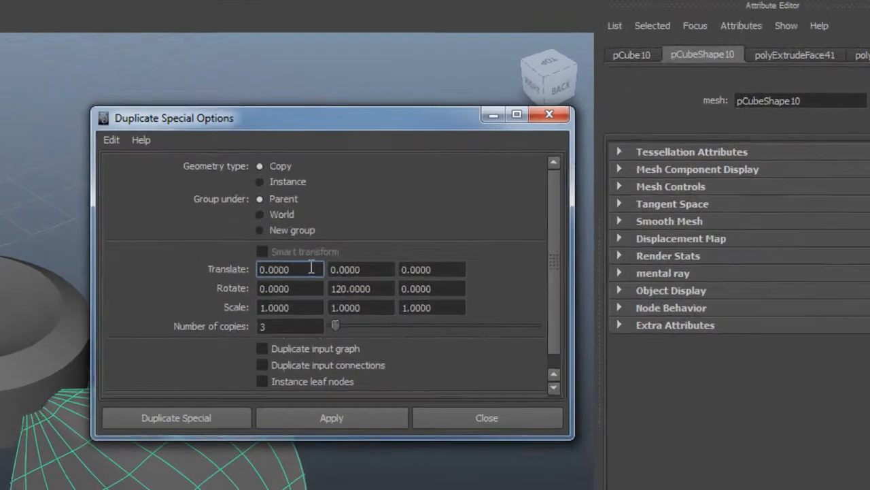
{"action": "left_click", "coordinate": [377, 316]}
{"action": "left_click", "coordinate": [438, 316]}
{"action": "left_click", "coordinate": [272, 257]}
{"action": "left_click", "coordinate": [372, 260]}
{"action": "left_click", "coordinate": [428, 264]}
{"action": "left_click", "coordinate": [286, 283]}
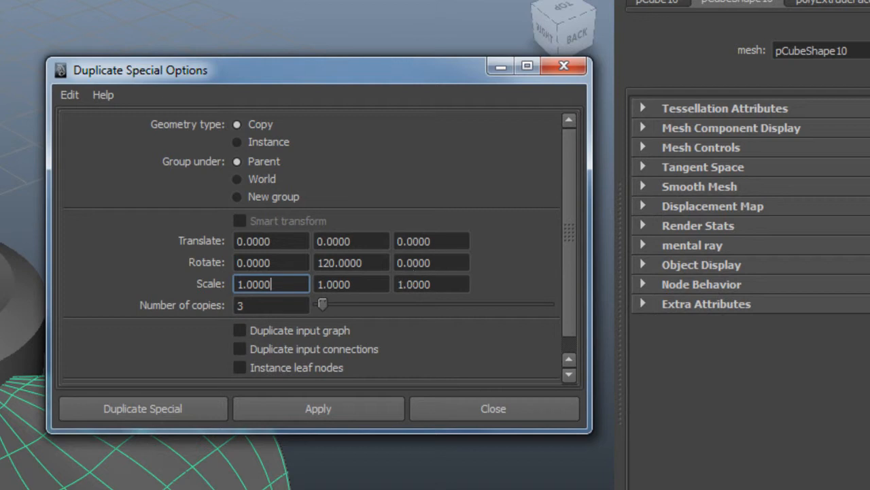
{"action": "double_click", "coordinate": [371, 262]}
{"action": "left_click", "coordinate": [265, 304]}
{"action": "double_click", "coordinate": [265, 305]}
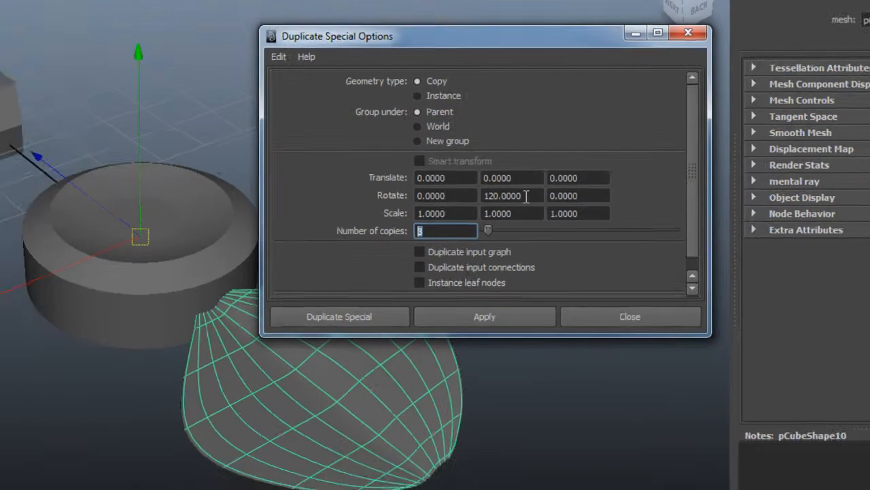
{"action": "left_click_drag", "start_coordinate": [525, 196], "coordinate": [482, 197]}
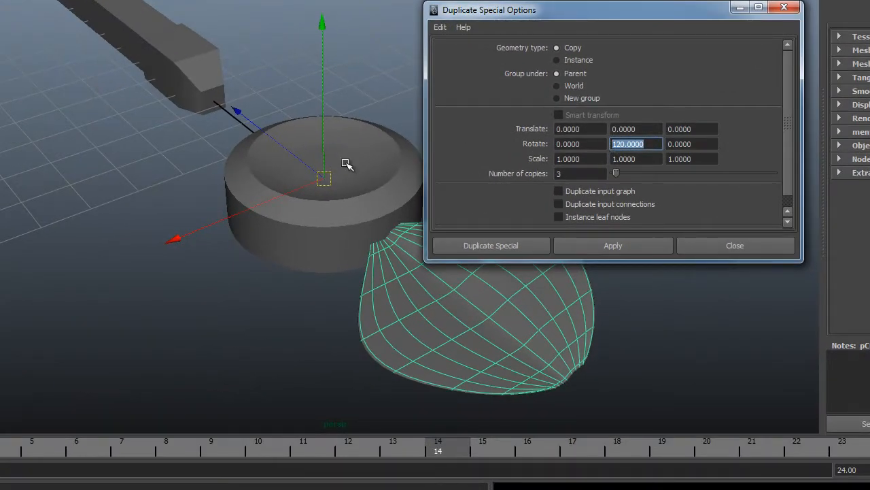
- Duplicate the blade around the hub's center with 3 copies, each rotated 120 degrees about the Y axis
{"action": "right_click_drag", "start_coordinate": [359, 163], "coordinate": [243, 163], "text": "alt"}
{"action": "middle_click_drag", "start_coordinate": [243, 162], "coordinate": [255, 185], "text": "alt"}
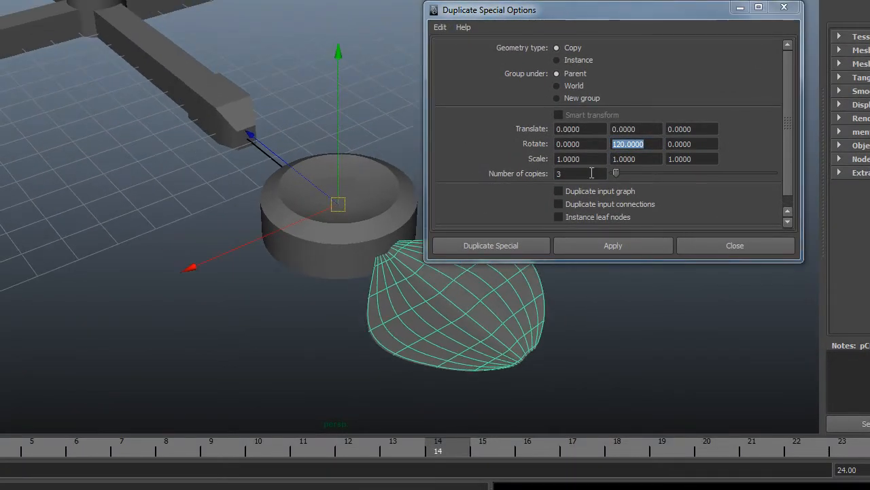
{"action": "middle_click_drag", "start_coordinate": [200, 181], "coordinate": [257, 248], "text": "alt"}
{"action": "right_click_drag", "start_coordinate": [257, 239], "coordinate": [68, 226], "text": "alt"}
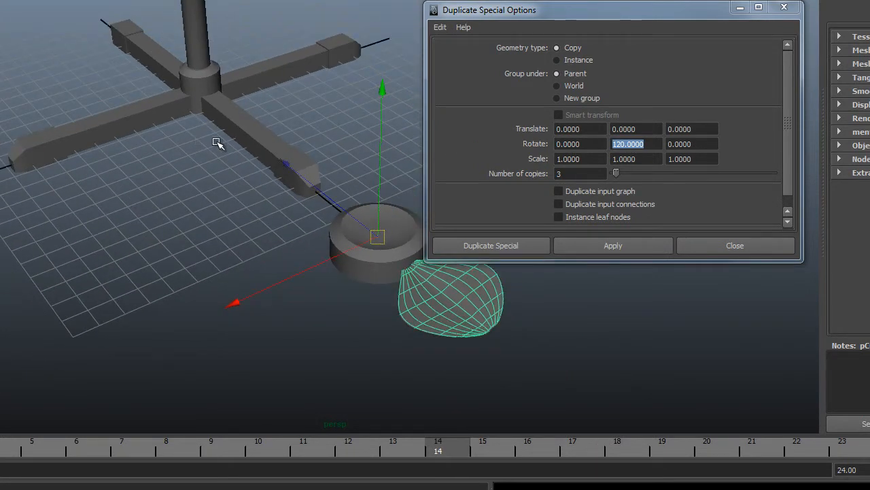
{"action": "left_click_drag", "start_coordinate": [215, 141], "coordinate": [147, 122], "text": "alt"}
{"action": "middle_click_drag", "start_coordinate": [147, 122], "coordinate": [150, 215], "text": "alt"}
{"action": "left_click_drag", "start_coordinate": [129, 213], "coordinate": [213, 231], "text": "alt"}
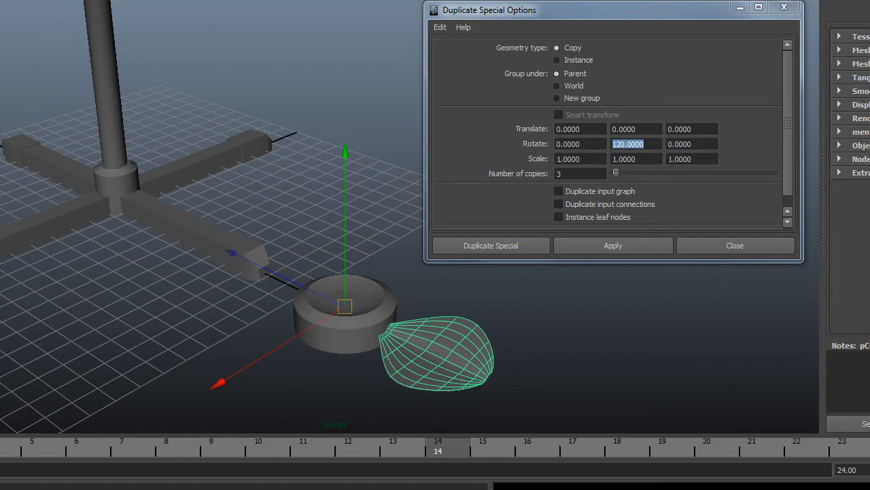
{"action": "left_click_drag", "start_coordinate": [89, 282], "coordinate": [78, 301], "text": "alt"}
{"action": "left_click_drag", "start_coordinate": [658, 144], "coordinate": [616, 143]}
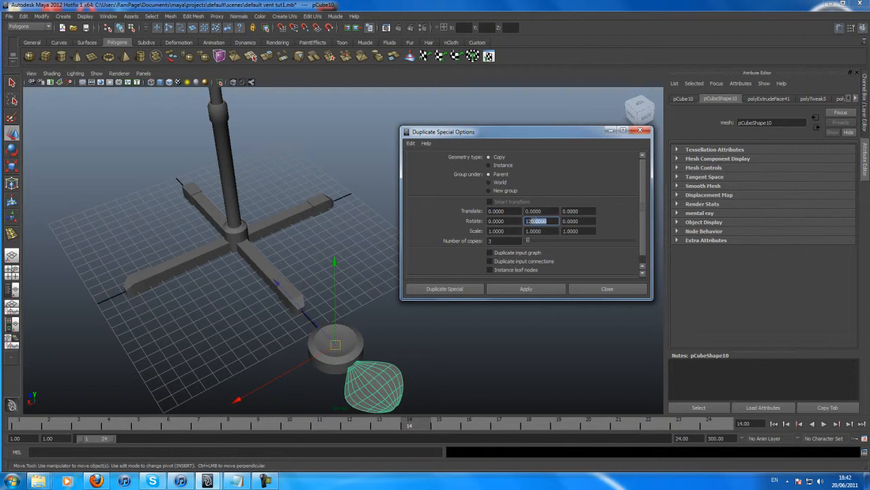
{"action": "left_click", "coordinate": [514, 220]}
{"action": "left_click", "coordinate": [515, 221]}
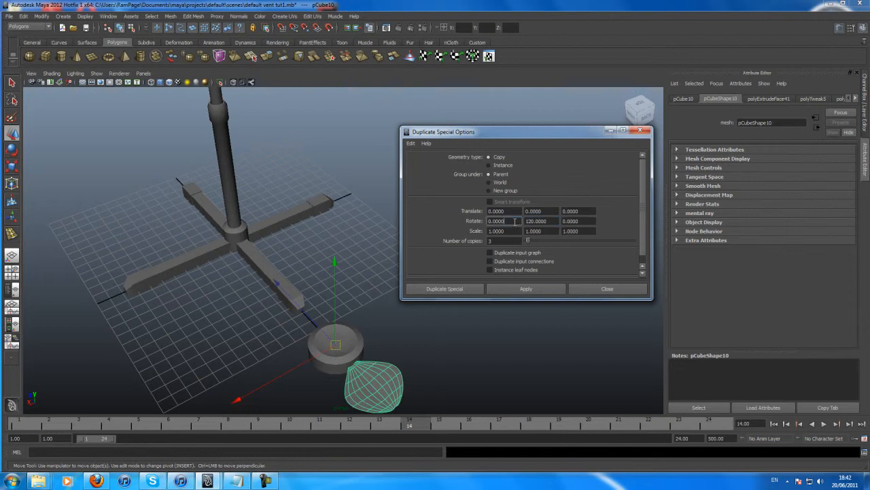
{"action": "left_click", "coordinate": [451, 290]}
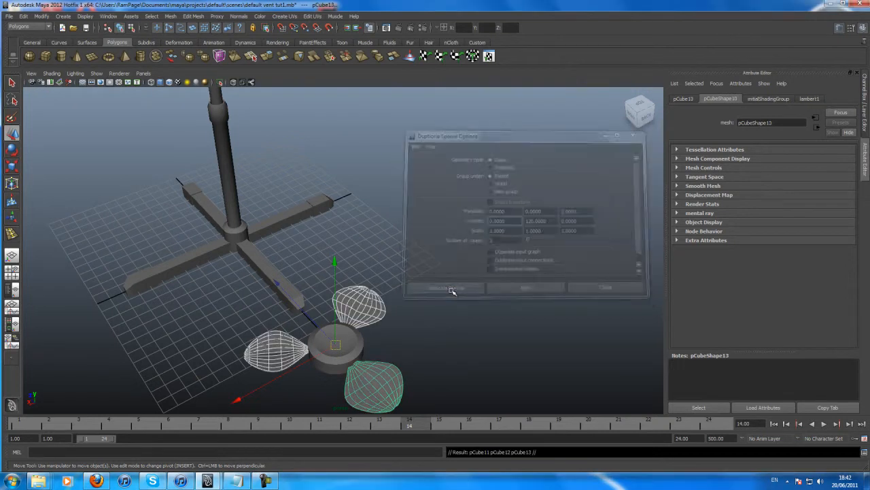
- Scale the hub down uniformly so its rim pulls away from the blades
{"action": "left_click_drag", "start_coordinate": [316, 287], "coordinate": [353, 323], "text": "alt"}
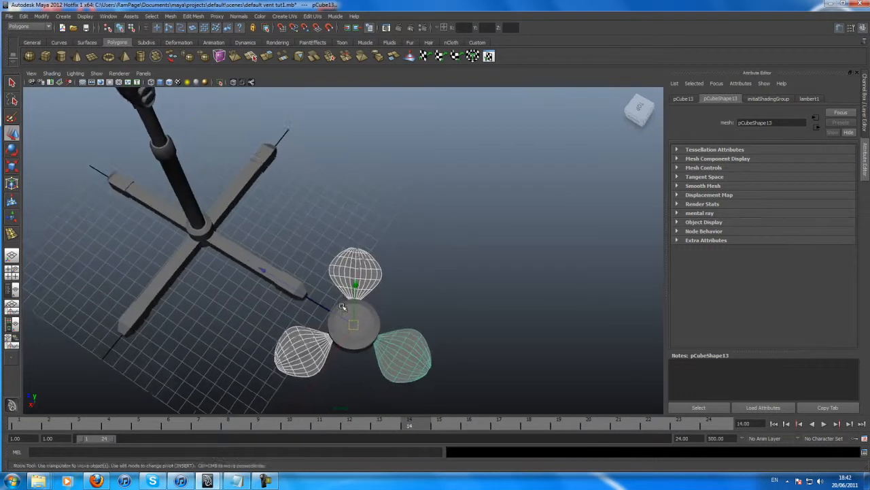
{"action": "middle_click_drag", "start_coordinate": [354, 323], "coordinate": [352, 256], "text": "alt"}
{"action": "right_click_drag", "start_coordinate": [352, 255], "coordinate": [487, 275], "text": "alt"}
{"action": "left_click_drag", "start_coordinate": [432, 280], "coordinate": [434, 255], "text": "alt"}
{"action": "middle_click_drag", "start_coordinate": [415, 300], "coordinate": [410, 276], "text": "alt"}
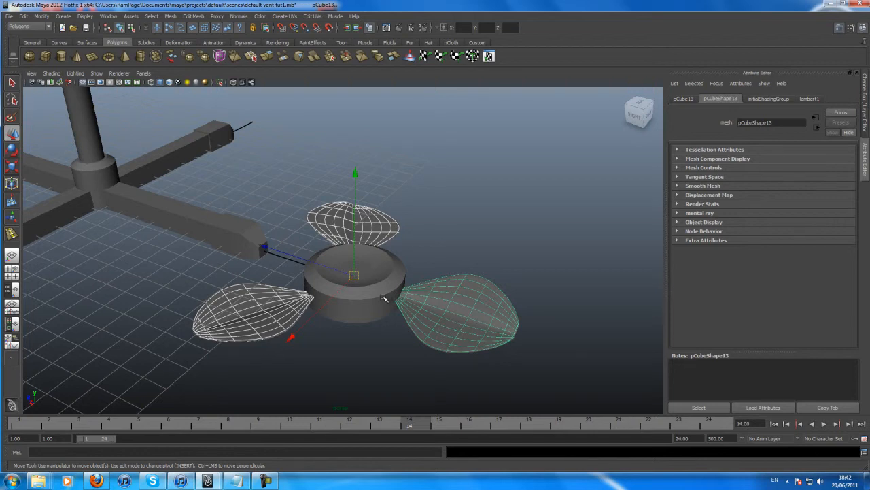
{"action": "left_click", "coordinate": [384, 298]}
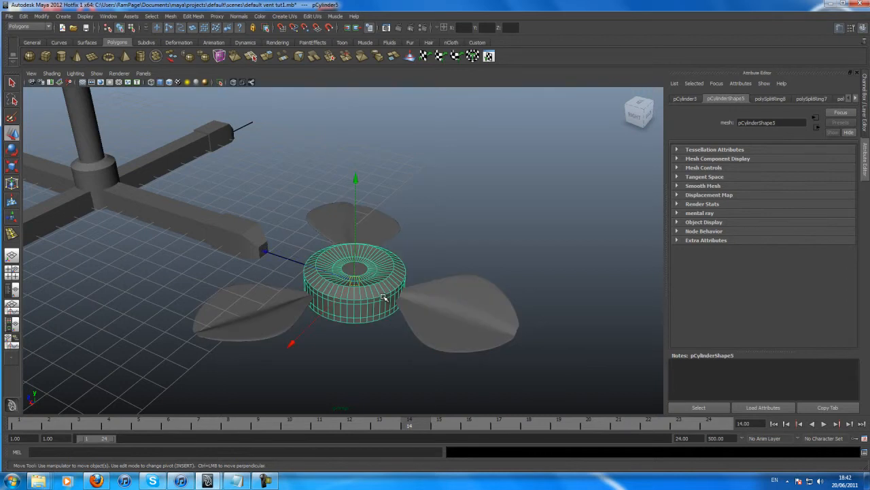
{"action": "left_click", "coordinate": [11, 166]}
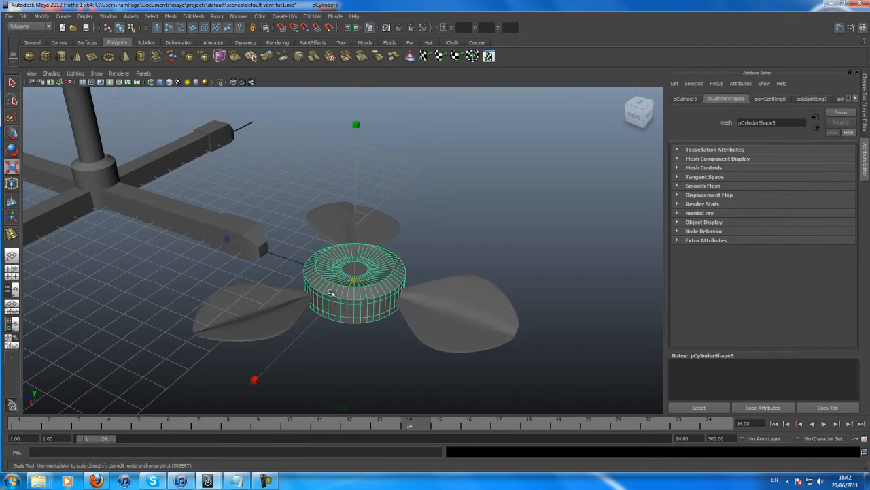
{"action": "left_click_drag", "start_coordinate": [356, 280], "coordinate": [329, 283]}
- Raise the three visible blades above the hub and delete the overlapping duplicate blade left below them
{"action": "left_click", "coordinate": [469, 319]}
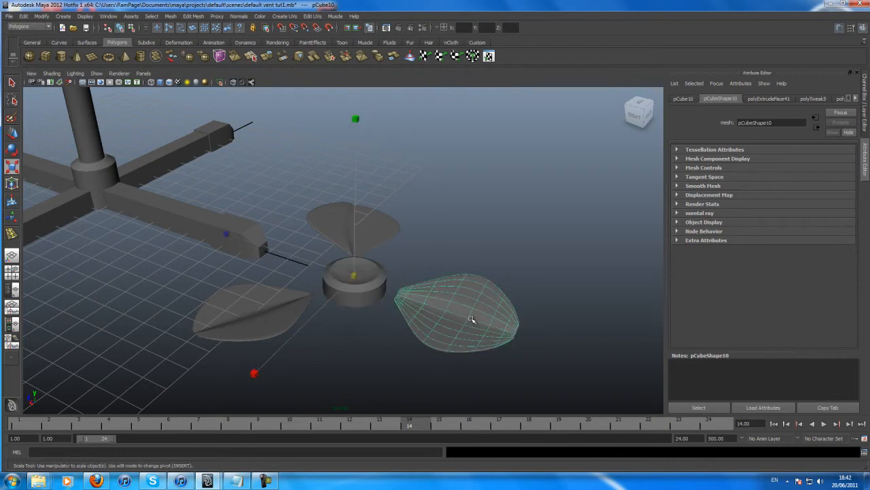
{"action": "left_click", "coordinate": [280, 293], "text": "shift"}
{"action": "left_click", "coordinate": [332, 227], "text": "shift"}
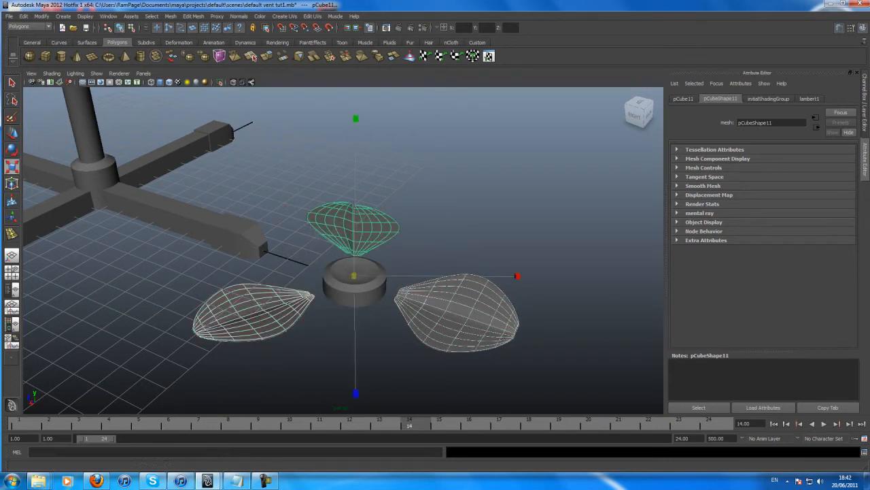
{"action": "key", "text": "w"}
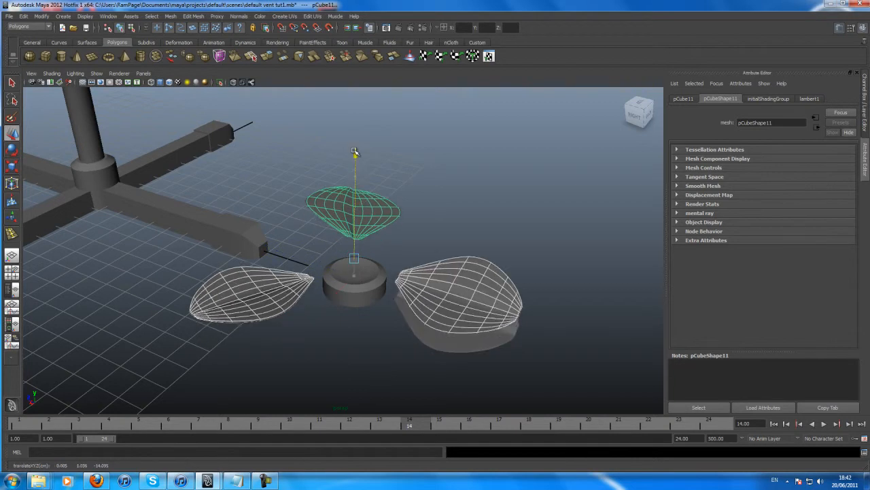
{"action": "left_click", "coordinate": [427, 345]}
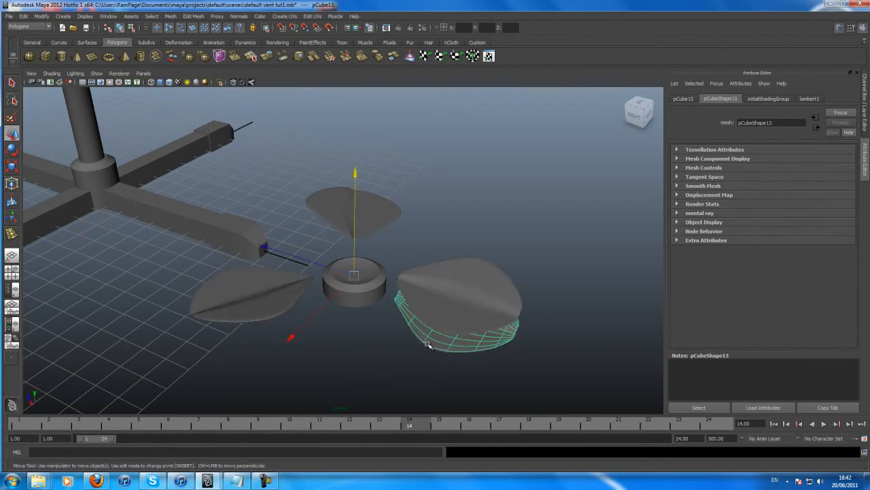
{"action": "left_click", "coordinate": [428, 345]}
- Select the three remaining blades together and lower them back to the hub's level
{"action": "left_click", "coordinate": [350, 217]}
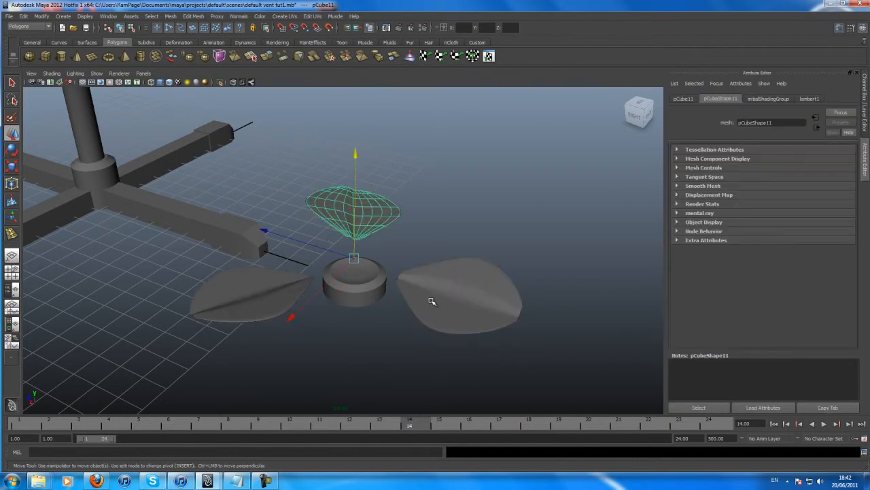
{"action": "left_click", "coordinate": [433, 301], "text": "shift"}
{"action": "left_click", "coordinate": [284, 279], "text": "shift"}
{"action": "left_click_drag", "start_coordinate": [355, 153], "coordinate": [364, 174]}
- Scale the three blades uniformly, first down to meet the reduced hub and back up to a much larger size
{"action": "key", "text": "r"}
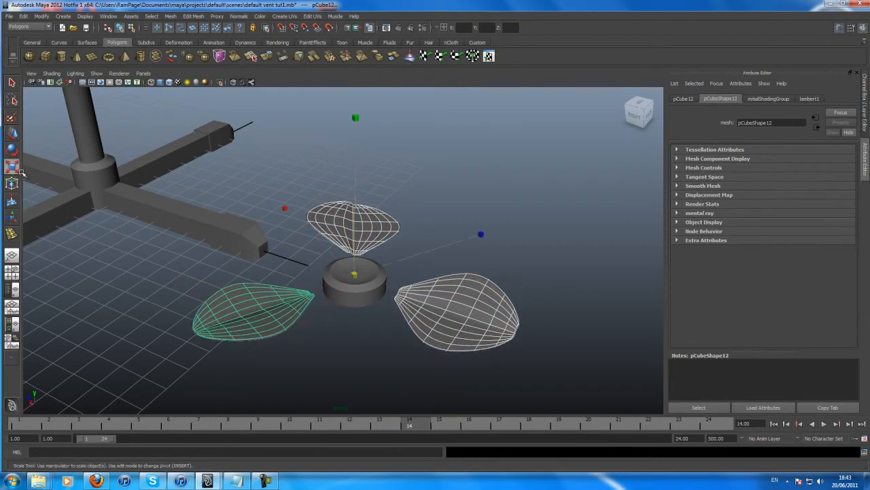
{"action": "left_click_drag", "start_coordinate": [355, 276], "coordinate": [278, 288]}
{"action": "left_click_drag", "start_coordinate": [342, 317], "coordinate": [293, 334], "text": "alt"}
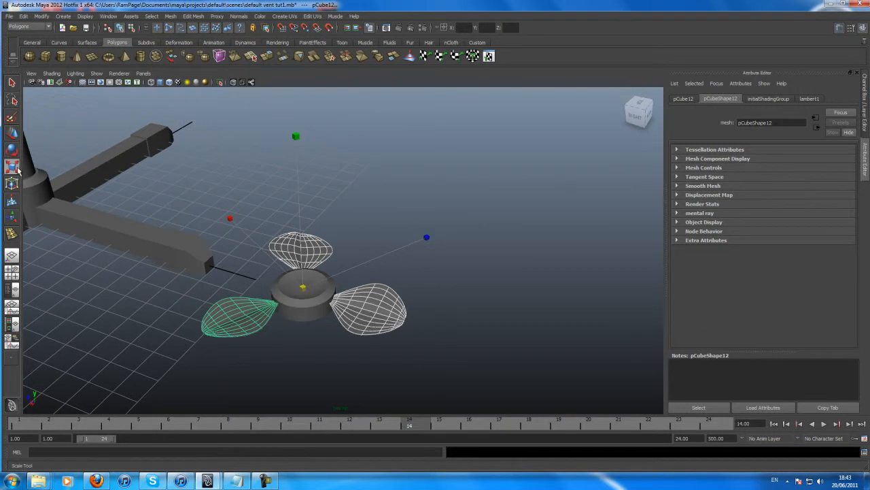
{"action": "left_click_drag", "start_coordinate": [303, 287], "coordinate": [313, 302]}
- Move two of the enlarged blades inward one at a time so their narrow ends meet the hub
{"action": "left_click", "coordinate": [310, 306]}
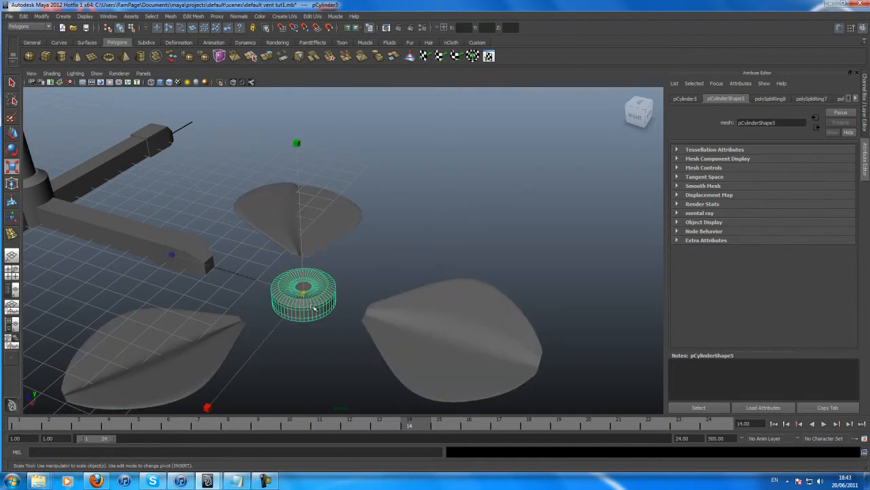
{"action": "left_click", "coordinate": [438, 349]}
{"action": "left_click", "coordinate": [12, 133]}
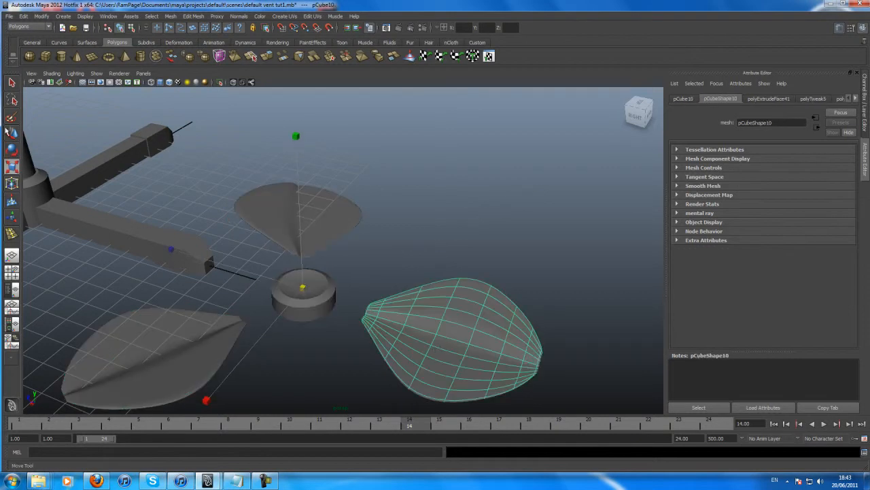
{"action": "left_click_drag", "start_coordinate": [210, 263], "coordinate": [180, 249]}
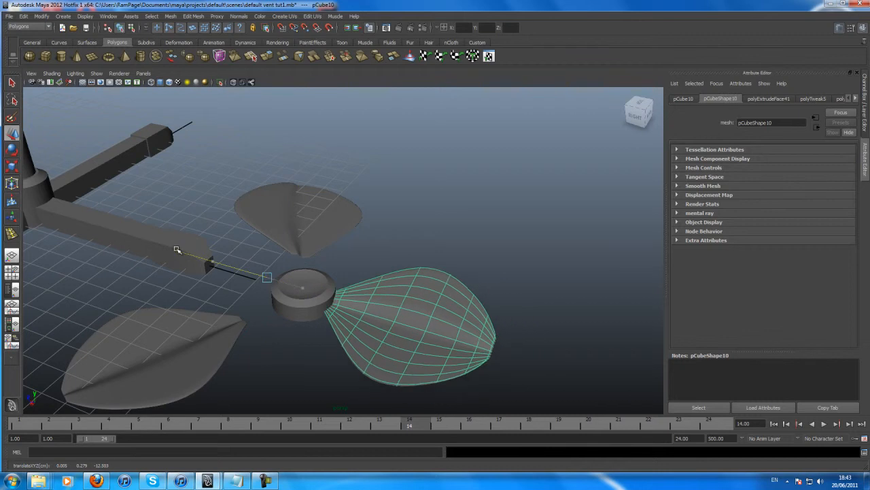
{"action": "left_click", "coordinate": [296, 219]}
{"action": "left_click_drag", "start_coordinate": [299, 280], "coordinate": [197, 250], "text": "alt"}
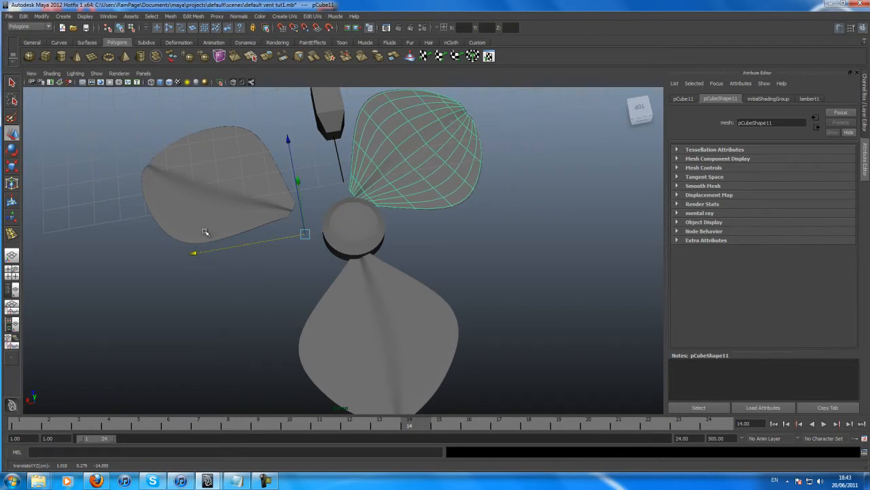
{"action": "left_click_drag", "start_coordinate": [288, 143], "coordinate": [297, 166]}
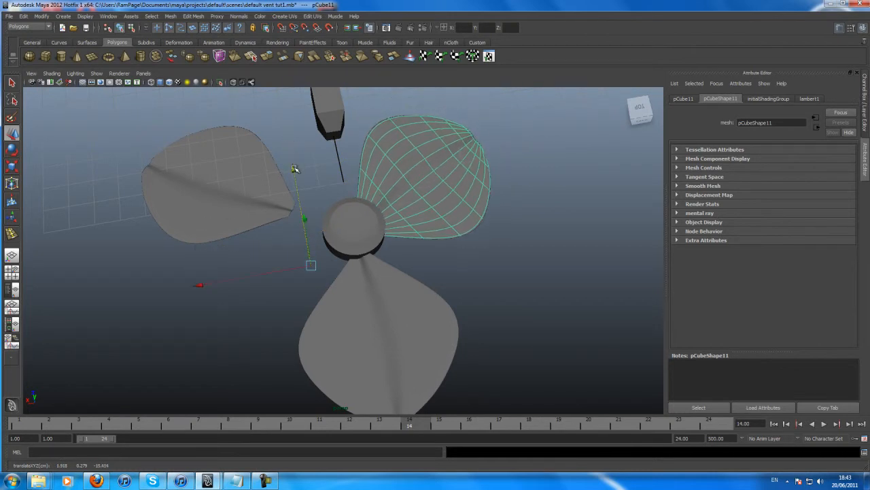
{"action": "mouse_move", "coordinate": [199, 284]}
{"action": "left_mouse_down"}
{"action": "mouse_move", "coordinate": [224, 277]}
{"action": "mouse_move", "coordinate": [212, 279]}
{"action": "left_mouse_up"}
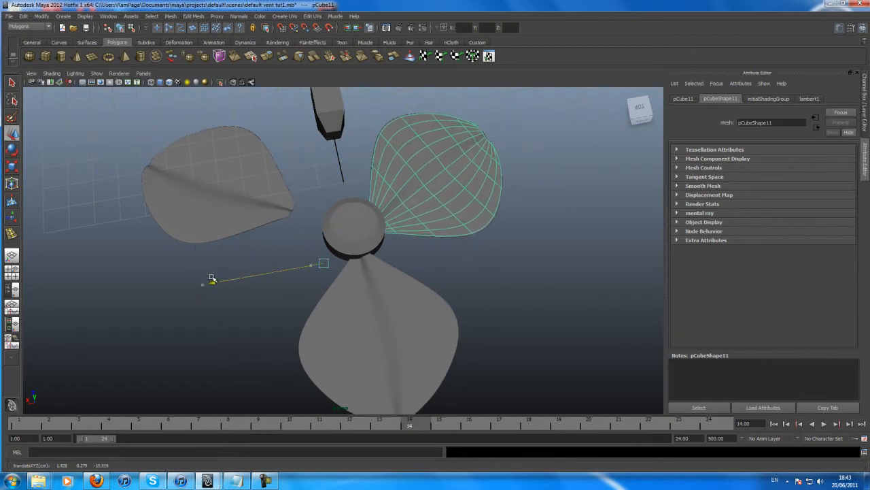
- Undo the blade moves, the blade and hub scaling, and the deletion of the overlapping blade
{"action": "key", "text": "ctrl+z"}
{"action": "key", "text": "ctrl+z"}
{"action": "key", "text": "ctrl+z"}
{"action": "key", "text": "ctrl+z"}
{"action": "key", "text": "ctrl+z"}
{"action": "key", "text": "ctrl+z"}
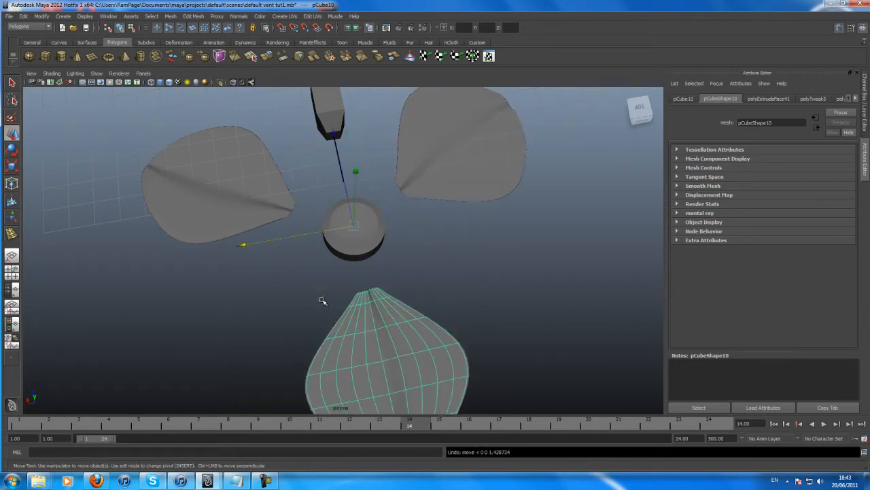
{"action": "key", "text": "ctrl+z"}
{"action": "key", "text": "ctrl+z"}
{"action": "key", "text": "ctrl+z"}
{"action": "key", "text": "ctrl+z"}
{"action": "key", "text": "ctrl+z"}
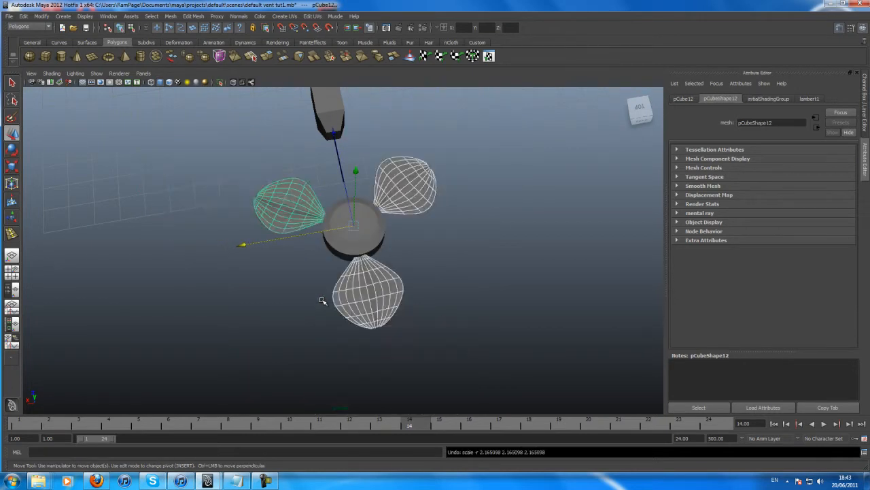
{"action": "key", "text": "ctrl+z"}
{"action": "key", "text": "ctrl+z"}
{"action": "key", "text": "ctrl+z"}
{"action": "key", "text": "ctrl+z"}
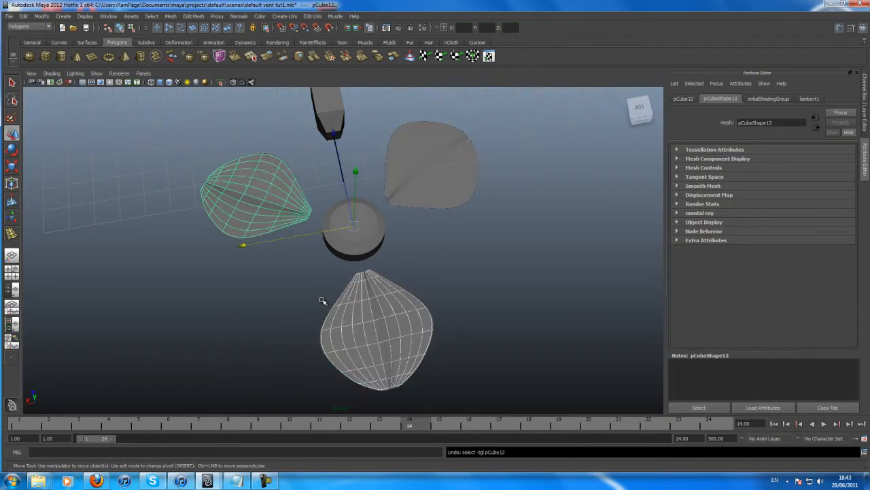
{"action": "key", "text": "ctrl+z"}
{"action": "key", "text": "ctrl+z"}
{"action": "key", "text": "ctrl+z"}
- Delete one of the two overlapping blades in the original blade's place
{"action": "left_click_drag", "start_coordinate": [322, 301], "coordinate": [345, 290], "text": "alt"}
{"action": "left_click", "coordinate": [383, 349]}
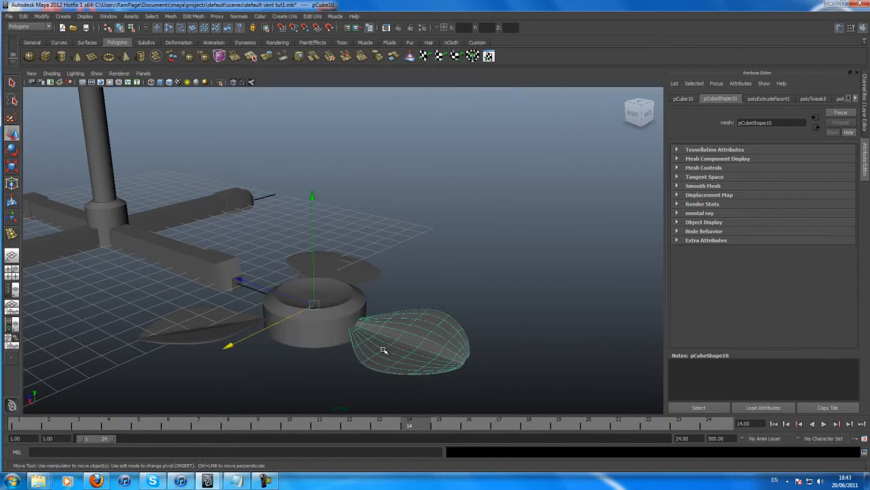
{"action": "key", "text": "Delete"}
- Select the hub and scale it down uniformly to about half its size between the three blades
{"action": "left_click_drag", "start_coordinate": [262, 311], "coordinate": [316, 348], "text": "alt"}
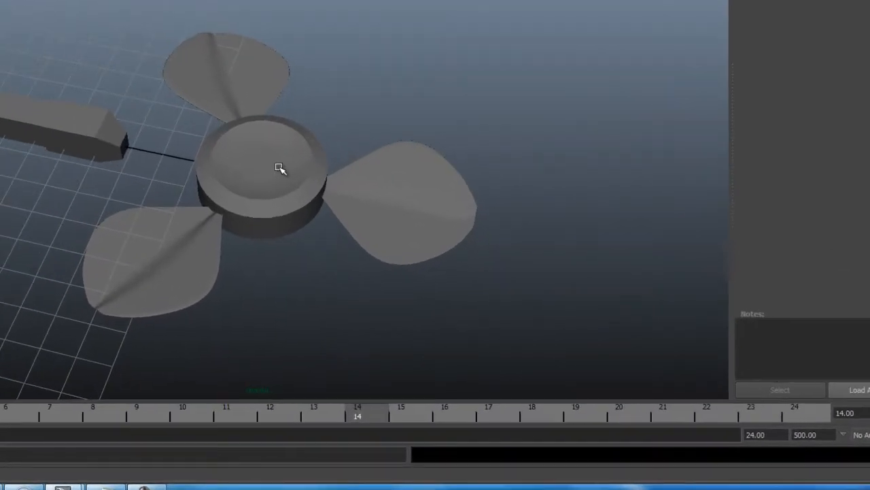
{"action": "left_click", "coordinate": [360, 252]}
{"action": "key", "text": "r"}
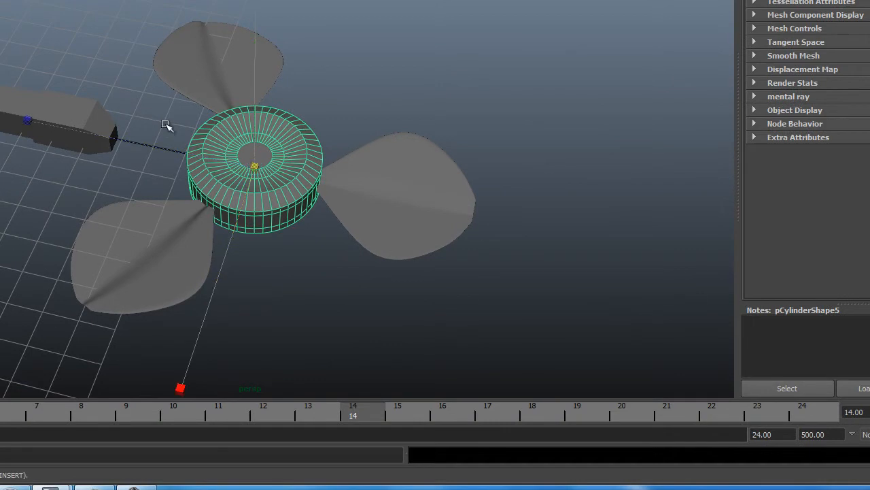
{"action": "left_click_drag", "start_coordinate": [259, 163], "coordinate": [205, 171]}
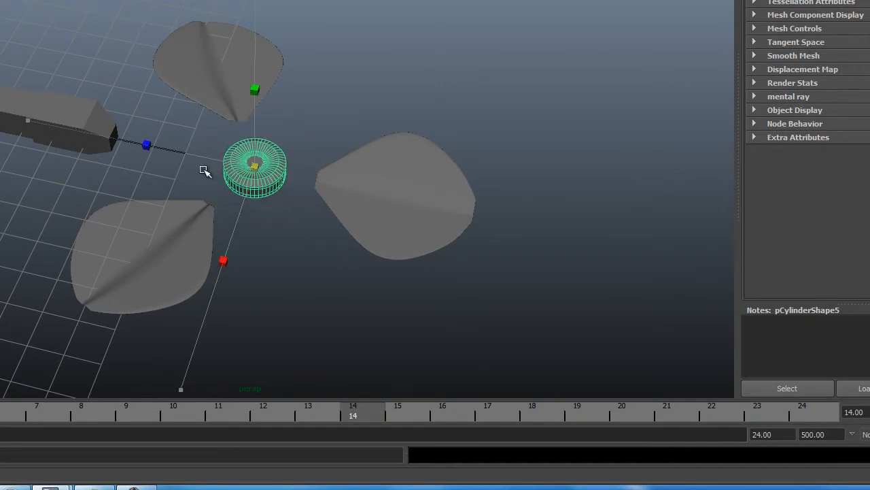
- Select the three blades and scale them down uniformly about the hub's centre until their narrow ends meet the hub
{"action": "left_click", "coordinate": [215, 79]}
{"action": "left_click", "coordinate": [369, 189], "text": "shift"}
{"action": "left_click", "coordinate": [123, 265]}
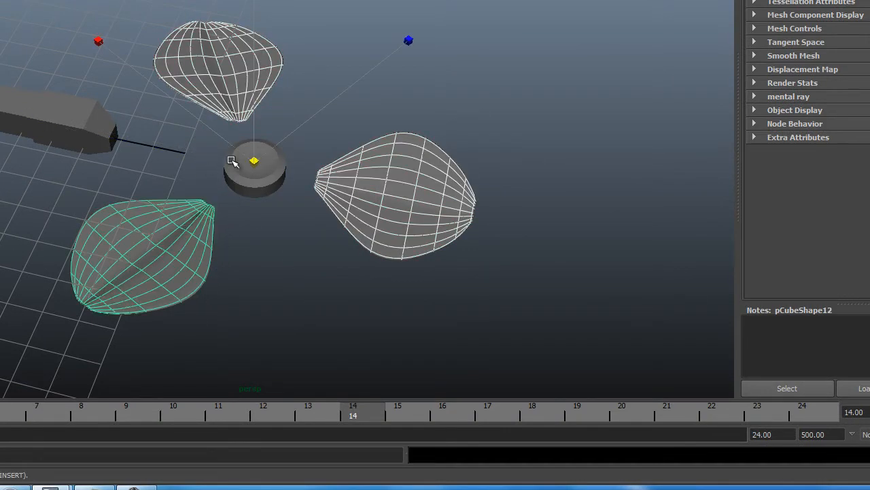
{"action": "left_click_drag", "start_coordinate": [250, 162], "coordinate": [469, 177]}
{"action": "left_click_drag", "start_coordinate": [472, 214], "coordinate": [261, 163], "text": "alt"}
{"action": "left_click_drag", "start_coordinate": [257, 204], "coordinate": [189, 236], "text": "alt"}
{"action": "right_click_drag", "start_coordinate": [188, 236], "coordinate": [648, 257], "text": "alt"}
{"action": "right_click_drag", "start_coordinate": [333, 235], "coordinate": [324, 276], "text": "alt"}
{"action": "mouse_move", "coordinate": [325, 276]}
{"action": "left_mouse_down", "text": "alt"}
{"action": "mouse_move", "coordinate": [310, 295]}
{"action": "mouse_move", "coordinate": [374, 299]}
{"action": "mouse_move", "coordinate": [335, 291]}
{"action": "left_mouse_up", "text": "alt"}
- Try to enlarge the blade farthest from the stand about its hub-centred pivot, and undo the scaling
{"action": "left_click", "coordinate": [309, 136]}
{"action": "key", "text": "5"}
{"action": "left_click_drag", "start_coordinate": [245, 115], "coordinate": [386, 133]}
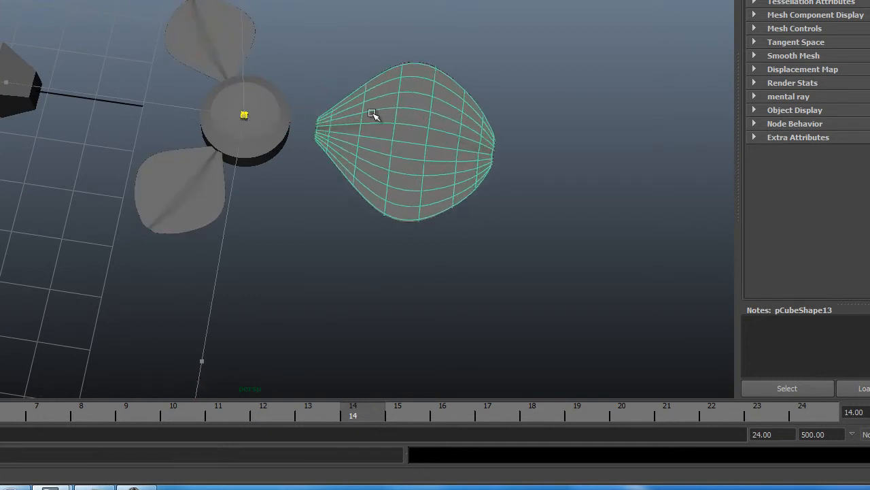
{"action": "key", "text": "ctrl+z"}
{"action": "left_click_drag", "start_coordinate": [344, 174], "coordinate": [325, 157], "text": "alt"}
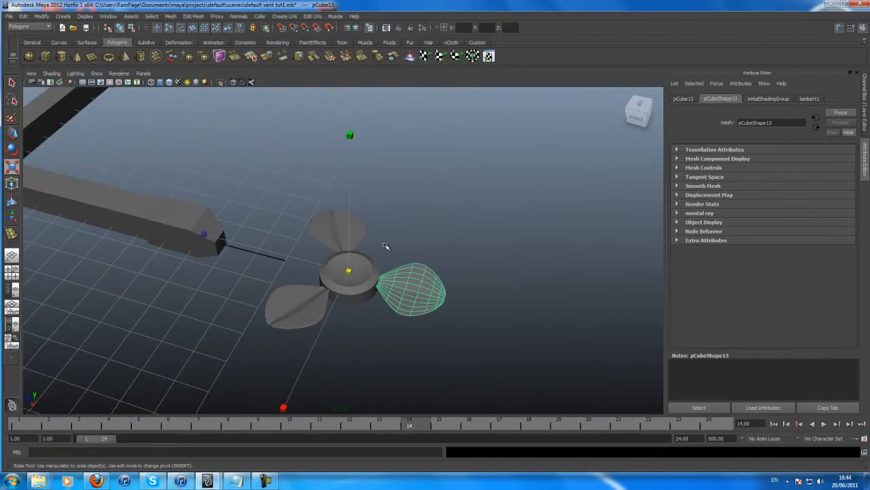
{"action": "left_click", "coordinate": [399, 294], "text": "shift"}
{"action": "left_click", "coordinate": [286, 301], "text": "shift"}
{"action": "left_click", "coordinate": [412, 294], "text": "shift"}
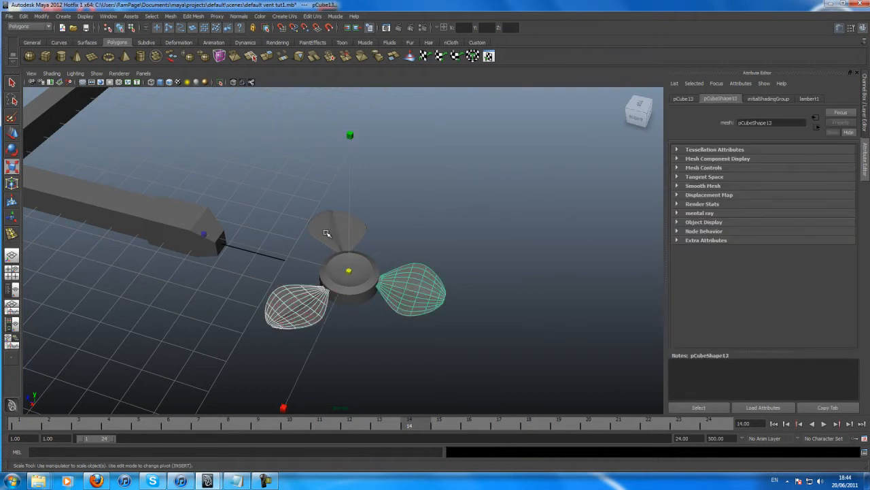
{"action": "left_click", "coordinate": [364, 246], "text": "shift"}
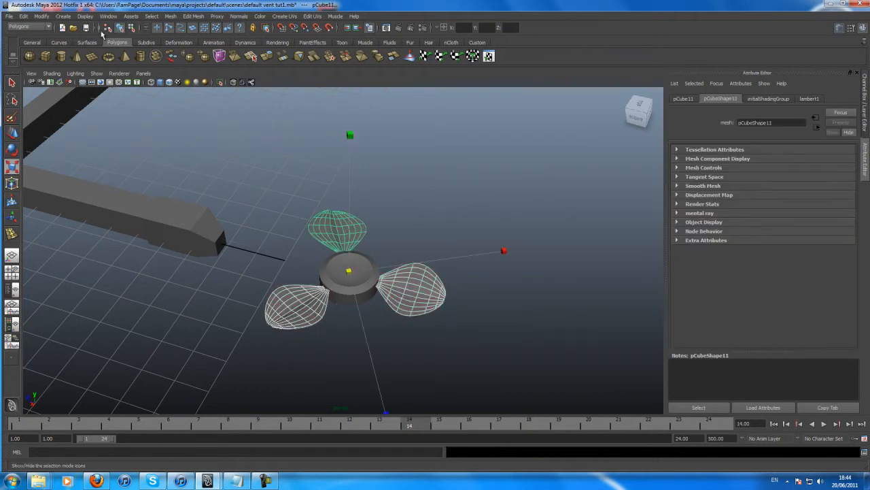
- Centre the pivot of each of the three blades on its own geometry, one blade at a time
{"action": "left_click", "coordinate": [423, 297]}
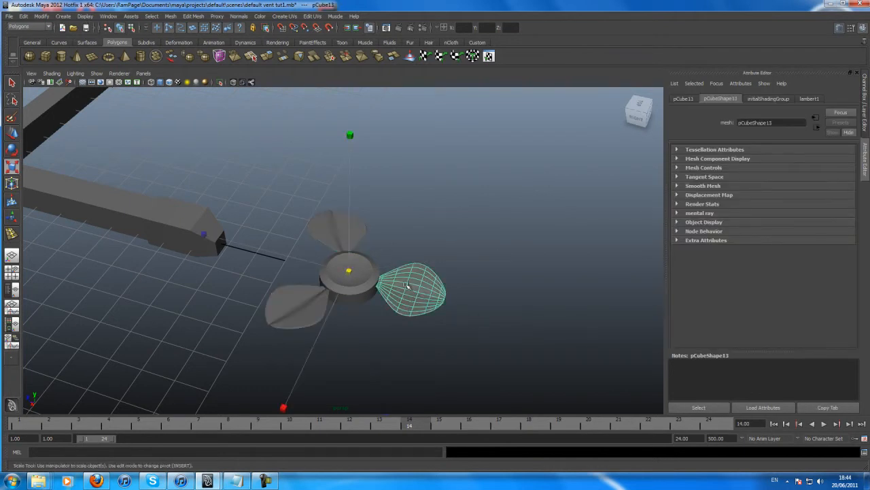
{"action": "left_click", "coordinate": [22, 16]}
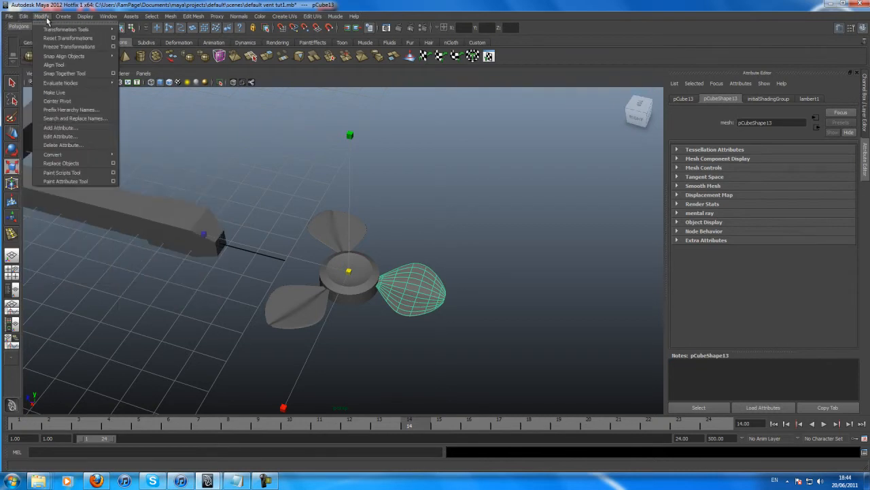
{"action": "left_click", "coordinate": [57, 101]}
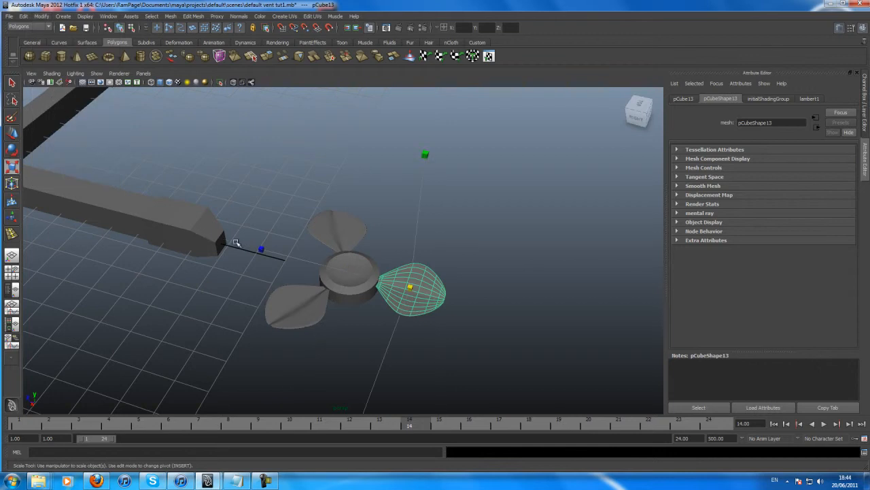
{"action": "left_click", "coordinate": [275, 294]}
{"action": "left_click", "coordinate": [42, 16]}
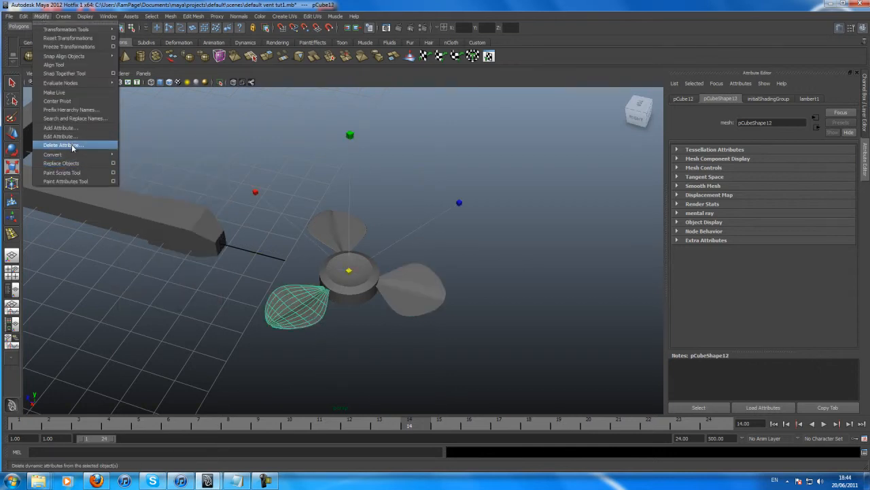
{"action": "left_click", "coordinate": [76, 102]}
{"action": "left_click", "coordinate": [345, 228]}
{"action": "left_click", "coordinate": [42, 16]}
{"action": "left_click", "coordinate": [63, 102]}
- Select all three blades and scale them up uniformly about their own centres until their inner ends reach the hub
{"action": "left_click_drag", "start_coordinate": [344, 233], "coordinate": [374, 235]}
{"action": "key", "text": "super"}
{"action": "key", "text": "super"}
{"action": "left_click", "coordinate": [391, 288]}
{"action": "left_click", "coordinate": [304, 312]}
{"action": "left_click_drag", "start_coordinate": [293, 248], "coordinate": [354, 223]}
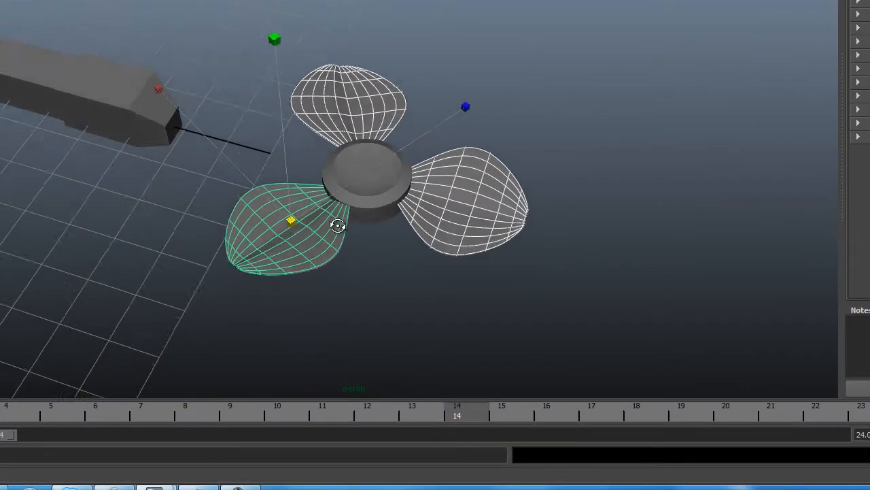
{"action": "middle_click_drag", "start_coordinate": [354, 223], "coordinate": [348, 191], "text": "alt"}
{"action": "left_click_drag", "start_coordinate": [286, 197], "coordinate": [293, 197]}
- Move the blade farthest from the stand and one neighbouring blade slightly outward so their narrow ends meet the hub's edge
{"action": "left_click", "coordinate": [415, 171]}
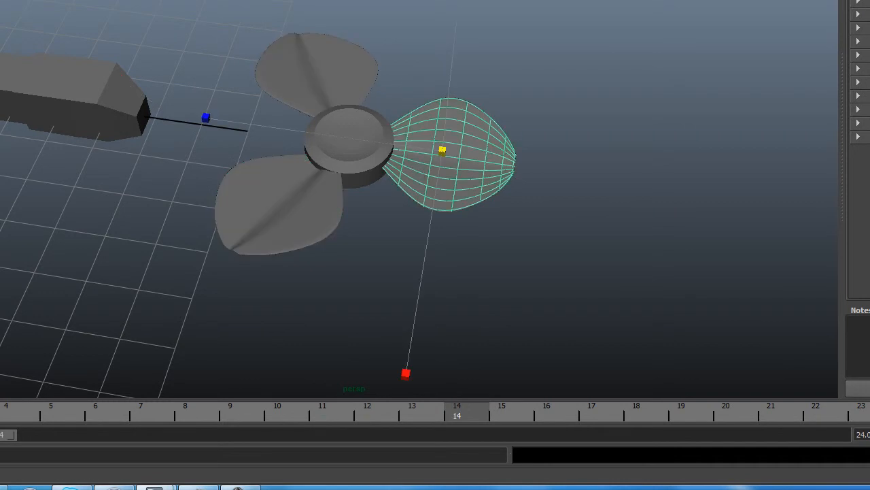
{"action": "key", "text": "w"}
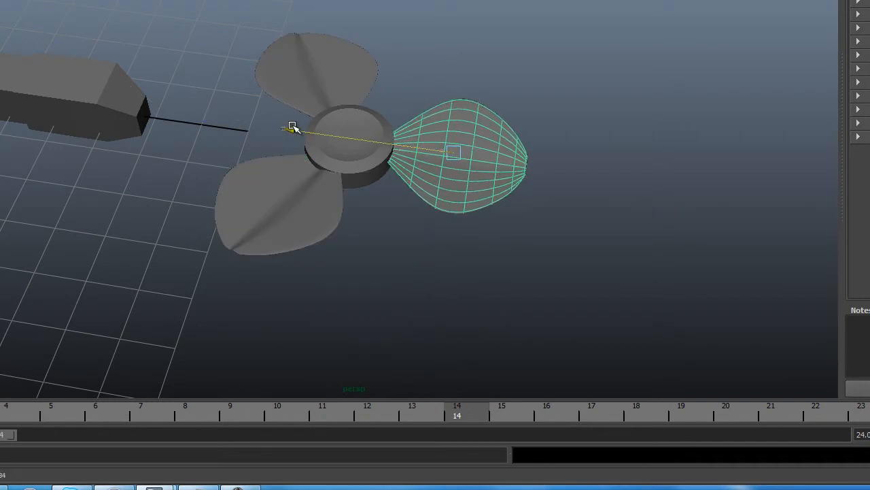
{"action": "left_click", "coordinate": [297, 205]}
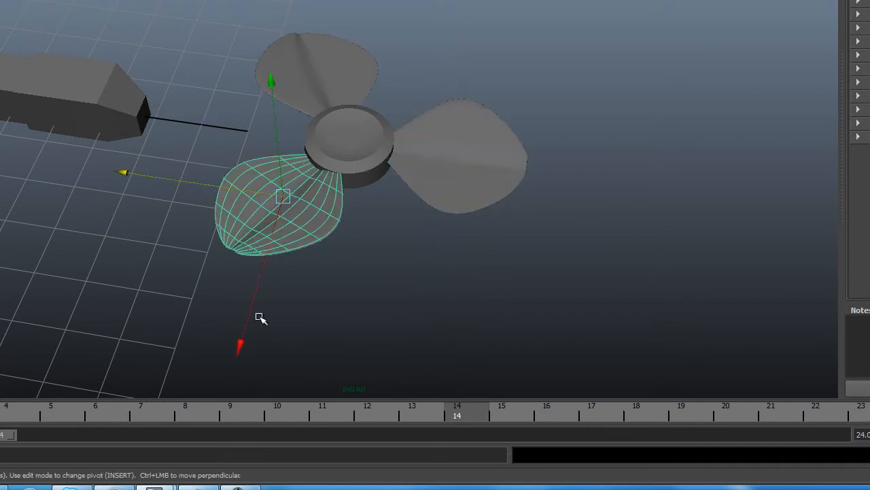
{"action": "left_click_drag", "start_coordinate": [241, 344], "coordinate": [236, 354]}
{"action": "left_click_drag", "start_coordinate": [120, 180], "coordinate": [117, 182]}
- Move the remaining third blade slightly outward so its narrow end meets the hub's edge like the other two
{"action": "left_click_drag", "start_coordinate": [256, 169], "coordinate": [144, 206], "text": "alt"}
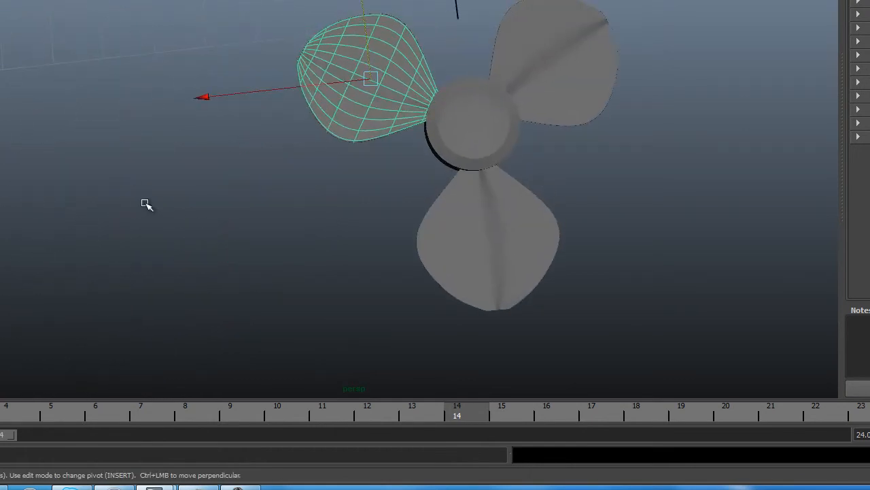
{"action": "middle_click_drag", "start_coordinate": [300, 233], "coordinate": [57, 233], "text": "alt"}
{"action": "left_click", "coordinate": [306, 58]}
{"action": "left_click_drag", "start_coordinate": [123, 77], "coordinate": [138, 80]}
{"action": "left_click_drag", "start_coordinate": [298, 2], "coordinate": [297, 1]}
{"action": "left_click_drag", "start_coordinate": [292, 340], "coordinate": [420, 317], "text": "alt"}
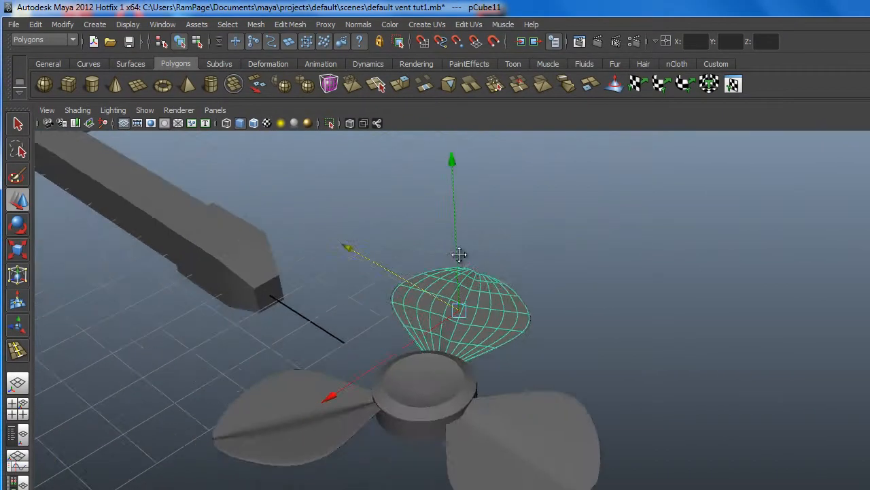
{"action": "left_click_drag", "start_coordinate": [441, 349], "coordinate": [505, 361], "text": "alt"}
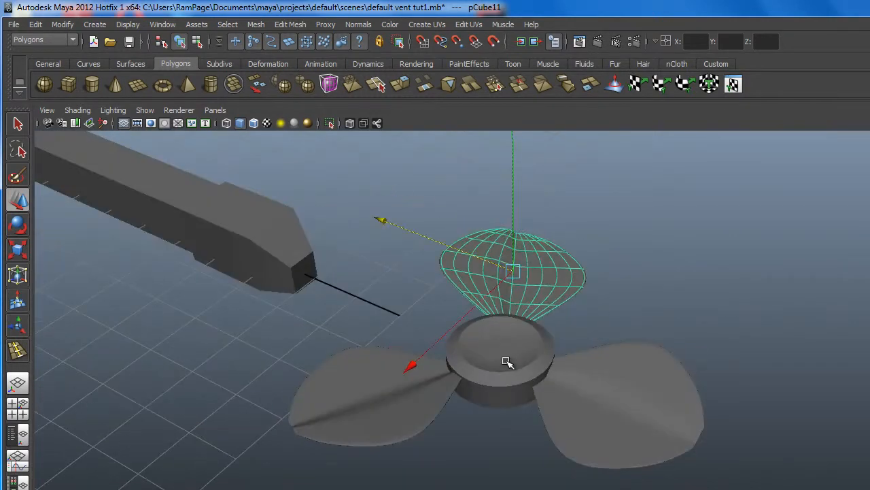
- Select the hub and all three blades and combine them into a single mesh
{"action": "left_click", "coordinate": [504, 361]}
{"action": "left_click_drag", "start_coordinate": [493, 419], "coordinate": [510, 414], "text": "alt"}
{"action": "left_click", "coordinate": [589, 395]}
{"action": "left_click", "coordinate": [449, 411], "text": "shift"}
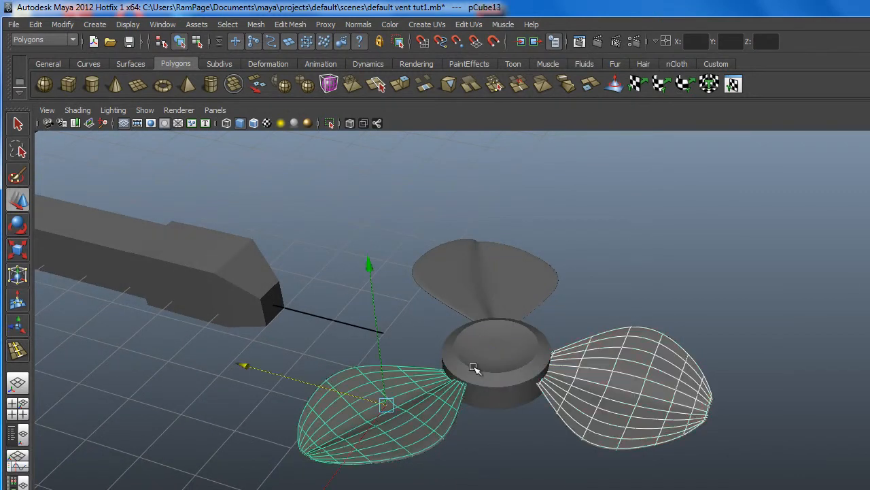
{"action": "left_click", "coordinate": [495, 379], "text": "shift"}
{"action": "left_click", "coordinate": [455, 249], "text": "shift"}
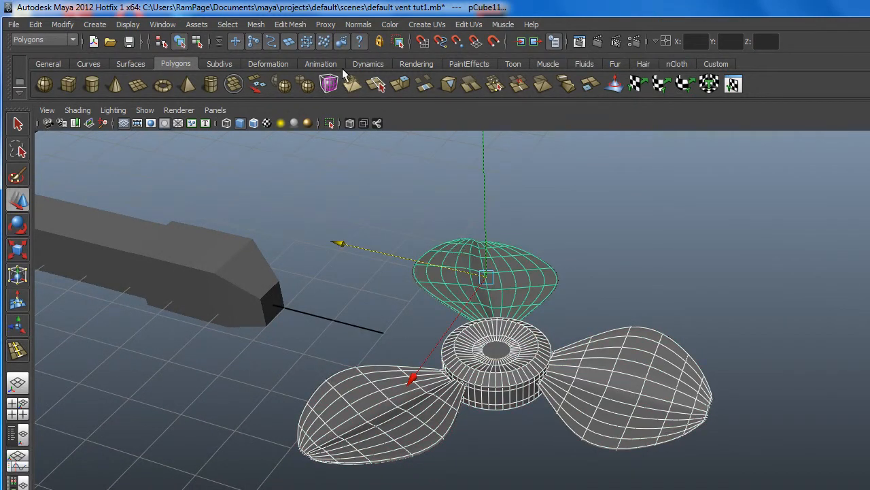
{"action": "left_click", "coordinate": [263, 23]}
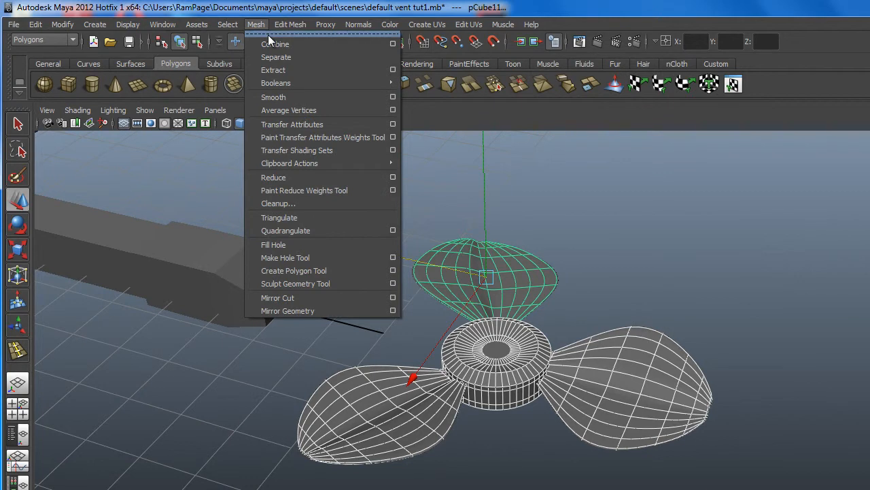
{"action": "left_click", "coordinate": [268, 43]}
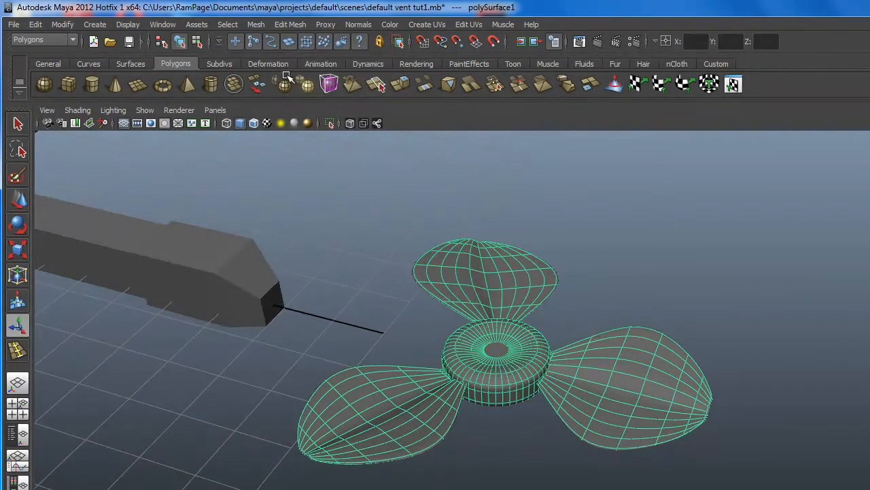
- Activate the Move tool on the combined fan and centre its pivot on the mesh
{"action": "left_click_drag", "start_coordinate": [593, 330], "coordinate": [565, 364], "text": "alt"}
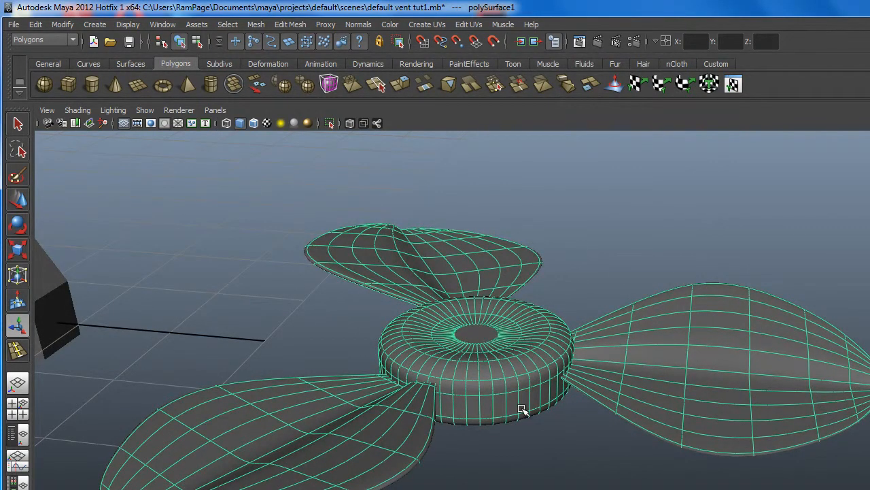
{"action": "left_click_drag", "start_coordinate": [490, 385], "coordinate": [468, 365], "text": "alt"}
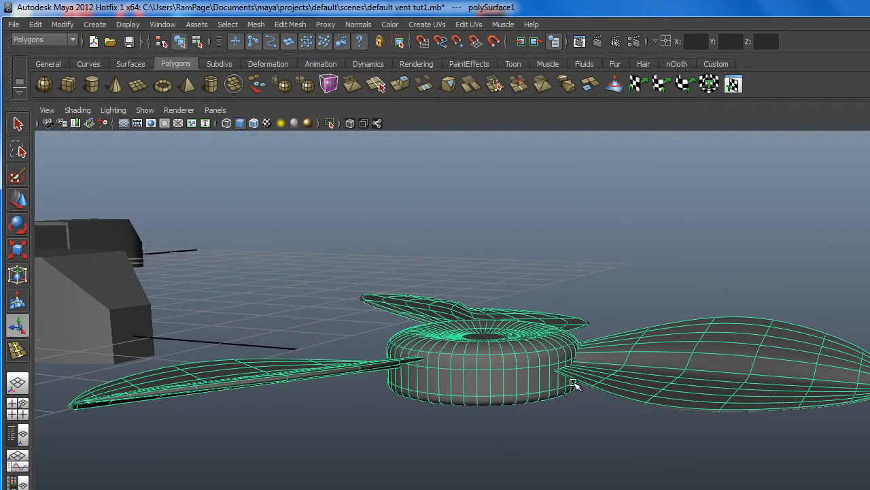
{"action": "right_click_drag", "start_coordinate": [595, 385], "coordinate": [481, 372], "text": "alt"}
{"action": "right_click_drag", "start_coordinate": [487, 391], "coordinate": [364, 351], "text": "alt"}
{"action": "middle_click_drag", "start_coordinate": [438, 358], "coordinate": [428, 456], "text": "alt"}
{"action": "right_click_drag", "start_coordinate": [428, 455], "coordinate": [377, 382], "text": "alt"}
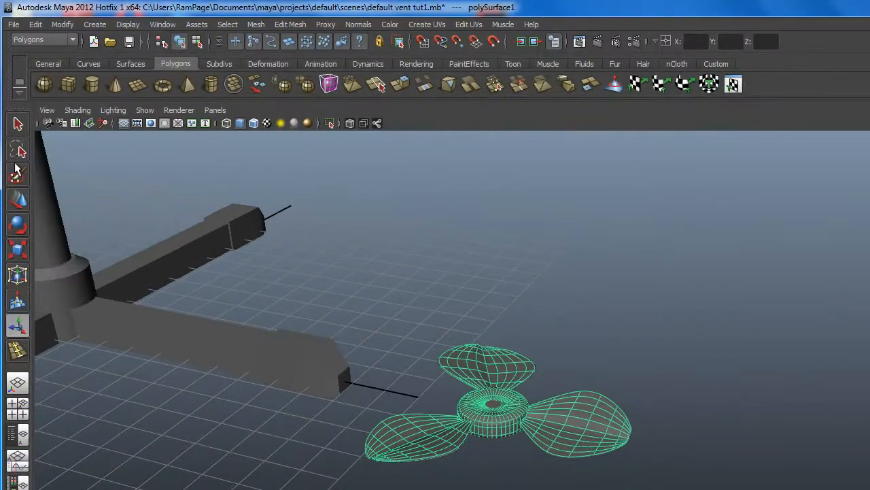
{"action": "left_click", "coordinate": [18, 199]}
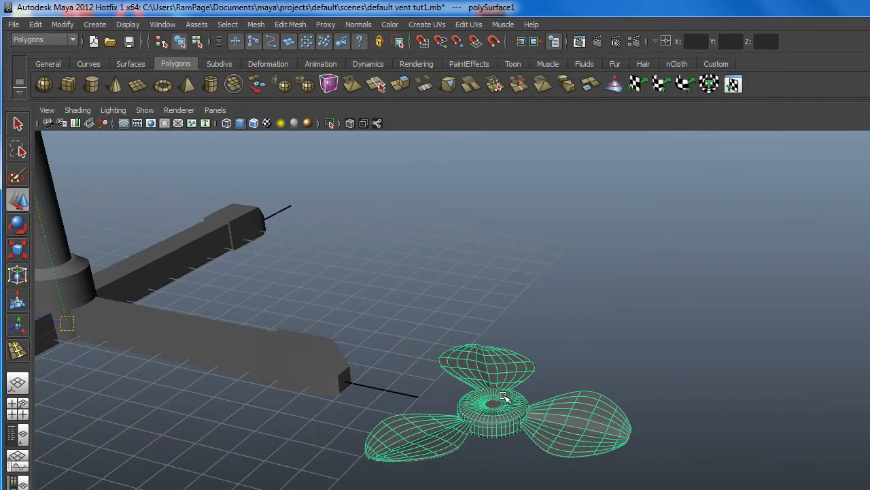
{"action": "left_click_drag", "start_coordinate": [503, 395], "coordinate": [533, 415], "text": "alt"}
{"action": "right_click_drag", "start_coordinate": [562, 417], "coordinate": [413, 391], "text": "alt"}
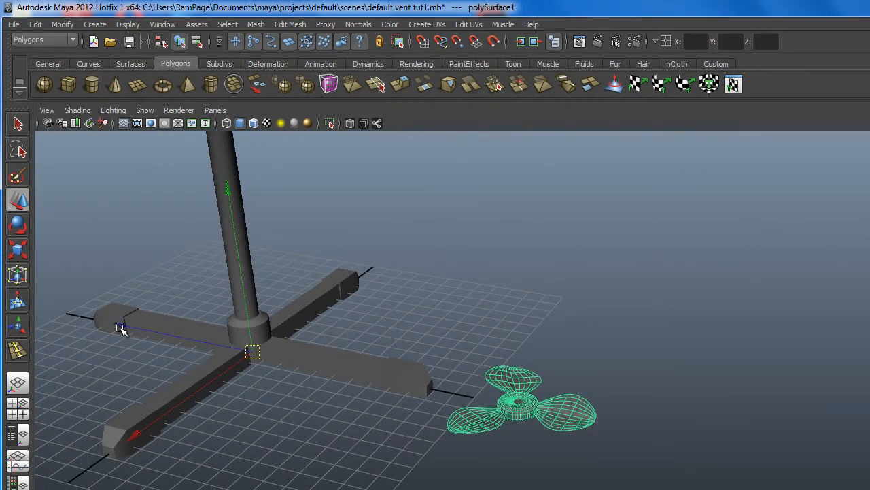
{"action": "left_click", "coordinate": [62, 25]}
{"action": "left_click", "coordinate": [107, 152]}
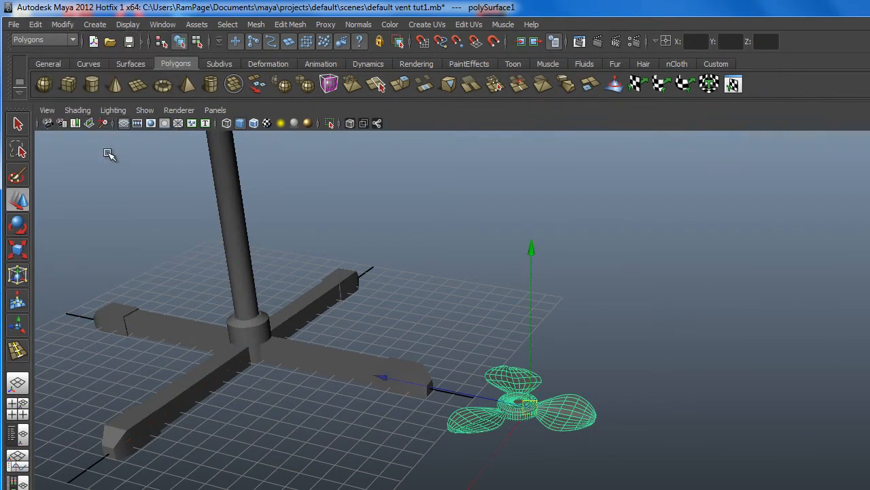
- In the top view, shift the combined fan's pivot along the Z axis to the middle of the hub
{"action": "left_click_drag", "start_coordinate": [497, 421], "coordinate": [523, 408], "text": "alt"}
{"action": "right_click_drag", "start_coordinate": [445, 398], "coordinate": [625, 425], "text": "alt"}
{"action": "middle_click_drag", "start_coordinate": [625, 425], "coordinate": [612, 374], "text": "alt"}
{"action": "right_click_drag", "start_coordinate": [323, 294], "coordinate": [526, 374], "text": "alt"}
{"action": "left_click_drag", "start_coordinate": [304, 320], "coordinate": [309, 365], "text": "alt"}
{"action": "middle_click_drag", "start_coordinate": [309, 365], "coordinate": [258, 333], "text": "alt"}
{"action": "left_click_drag", "start_coordinate": [258, 333], "coordinate": [244, 355], "text": "alt"}
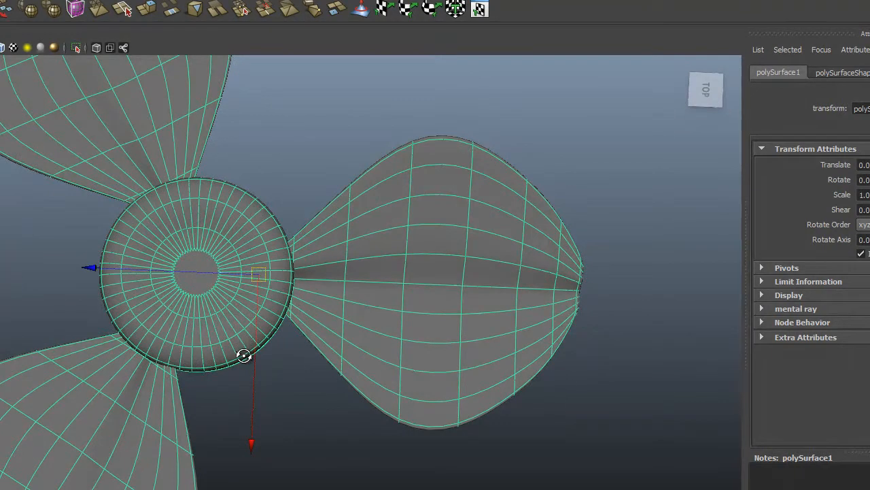
{"action": "left_click", "coordinate": [712, 91]}
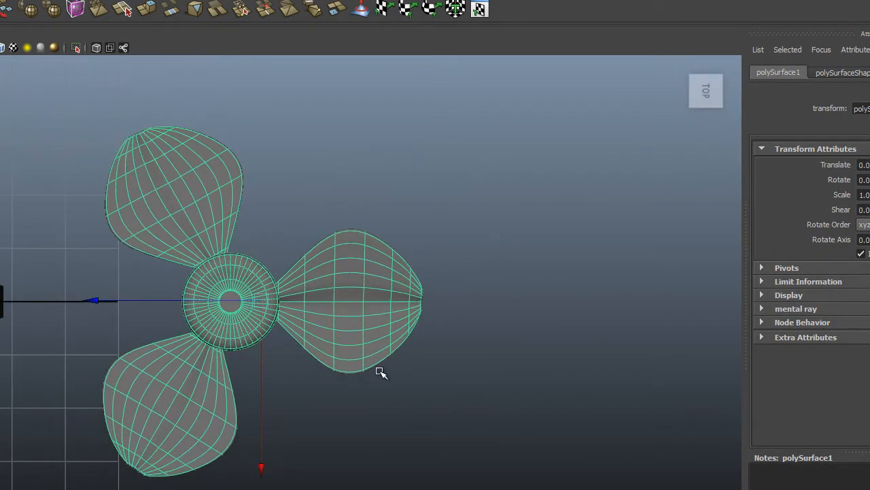
{"action": "left_click_drag", "start_coordinate": [175, 302], "coordinate": [147, 302]}
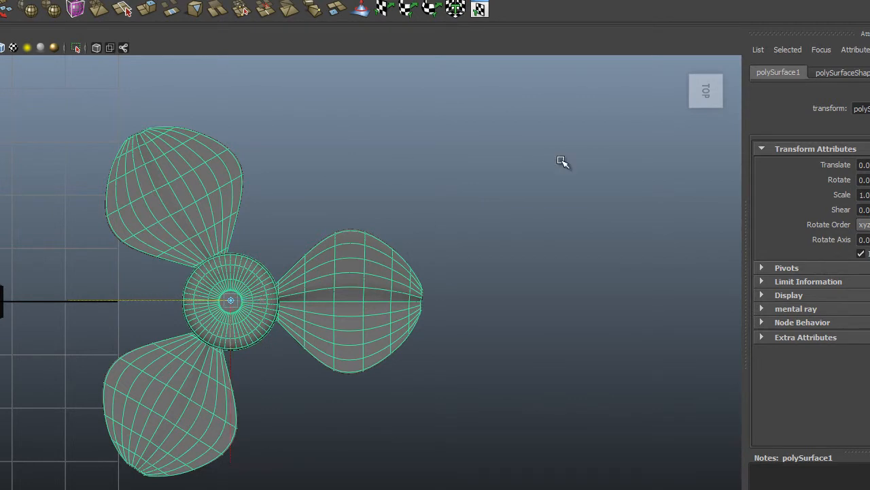
- Fine-tune the pivot's placement on the hub's exact centre and finish pivot editing
{"action": "scroll", "coordinate": [201, 259], "scroll_direction": "up", "scroll_amount": 10}
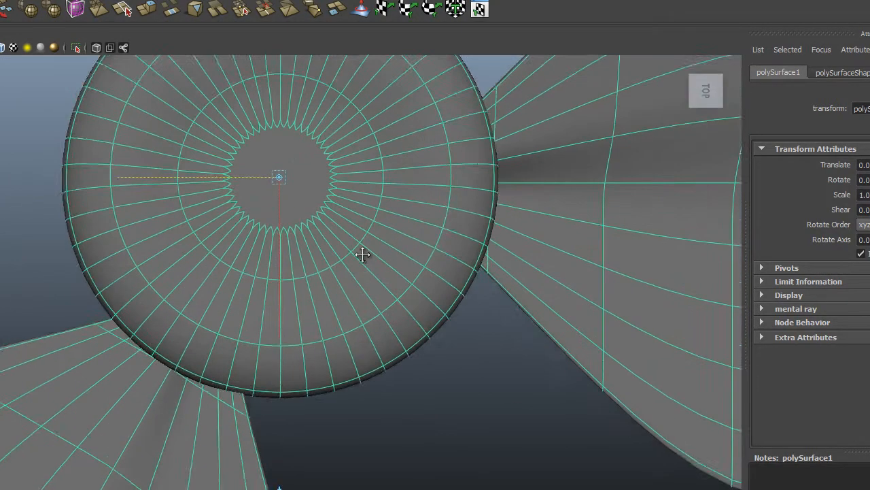
{"action": "scroll", "coordinate": [365, 252], "scroll_direction": "up", "scroll_amount": 5}
{"action": "left_click_drag", "start_coordinate": [262, 268], "coordinate": [261, 272]}
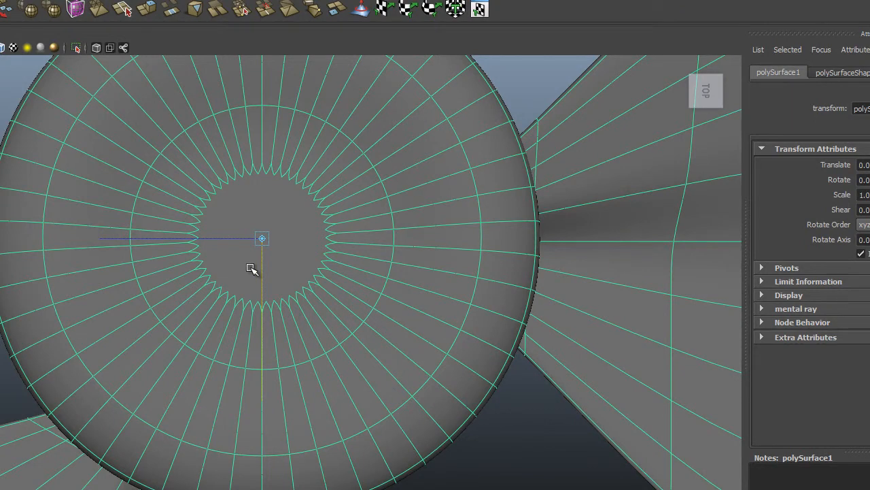
{"action": "scroll", "coordinate": [334, 258], "scroll_direction": "down", "scroll_amount": 5}
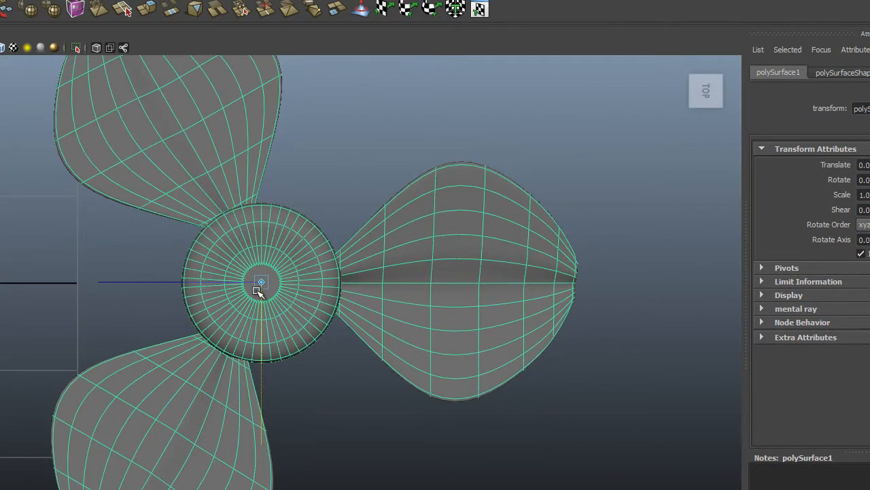
{"action": "key", "text": "Insert"}
- Raise the combined fan vertically from beside the stand's base to the height of the cylindrical head
{"action": "left_click_drag", "start_coordinate": [257, 290], "coordinate": [165, 230], "text": "alt"}
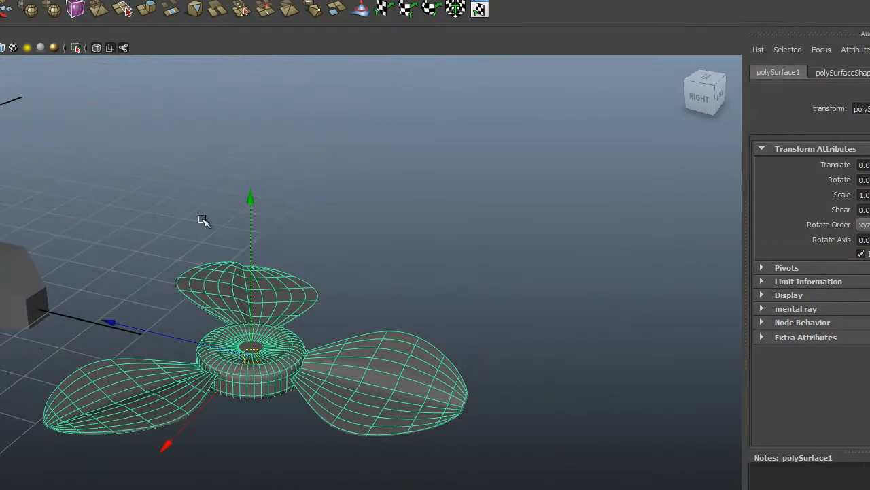
{"action": "left_click_drag", "start_coordinate": [253, 197], "coordinate": [304, 168], "text": "alt"}
{"action": "middle_click_drag", "start_coordinate": [304, 168], "coordinate": [322, 293], "text": "alt"}
{"action": "right_click_drag", "start_coordinate": [322, 294], "coordinate": [211, 244], "text": "alt"}
{"action": "middle_click_drag", "start_coordinate": [211, 244], "coordinate": [198, 322], "text": "alt"}
{"action": "middle_click_drag", "start_coordinate": [246, 264], "coordinate": [162, 171], "text": "alt"}
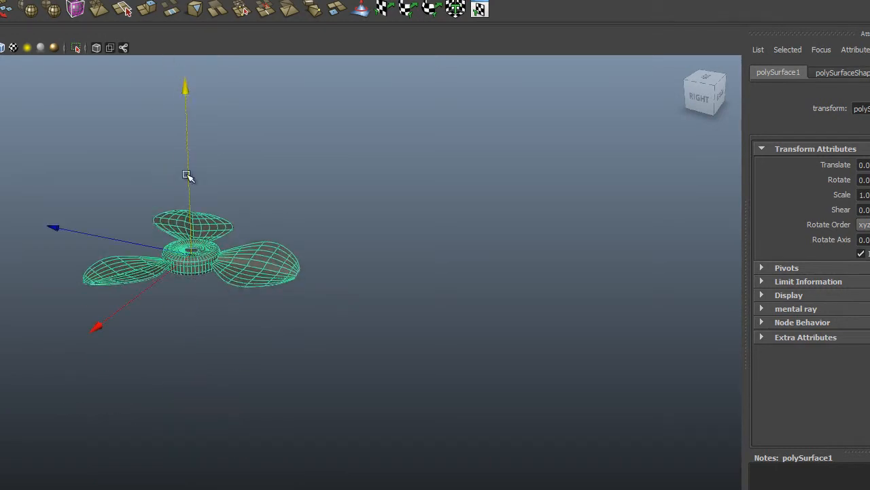
{"action": "left_click_drag", "start_coordinate": [185, 90], "coordinate": [184, 0]}
{"action": "right_click_drag", "start_coordinate": [132, 133], "coordinate": [103, 149], "text": "alt"}
{"action": "left_click_drag", "start_coordinate": [102, 149], "coordinate": [286, 171], "text": "alt"}
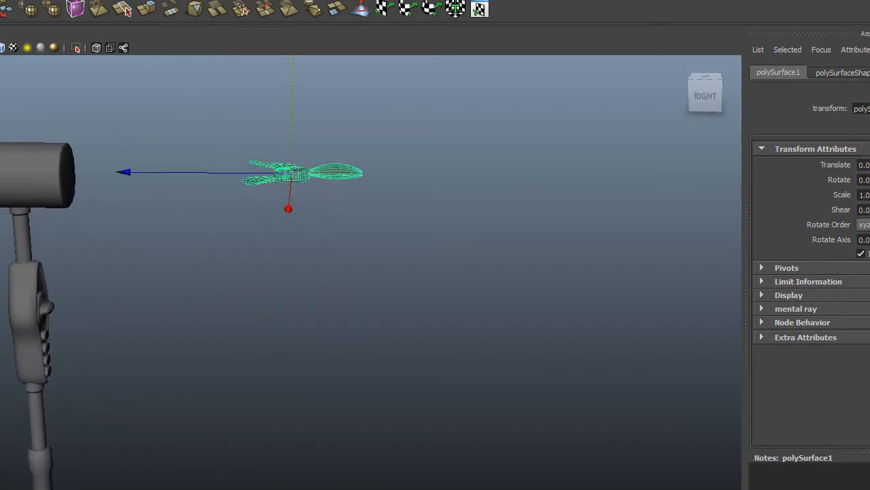
- Rotate the combined fan to -90 degrees on the X axis so it stands upright
{"action": "key", "text": "e"}
{"action": "left_click_drag", "start_coordinate": [539, 134], "coordinate": [540, 163]}
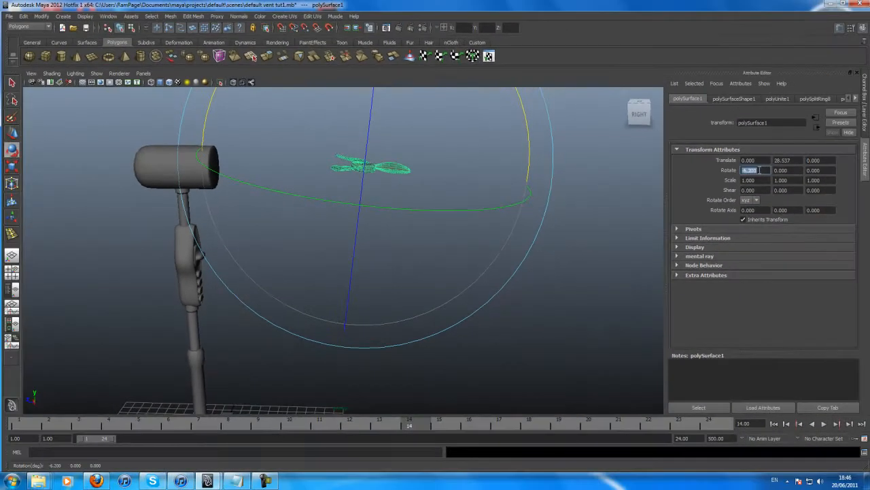
{"action": "type", "text": "-90"}
{"action": "key", "text": "Return"}
- Move the upright fan along the Z axis to 11.262, against the front of the cylindrical head
{"action": "left_click", "coordinate": [12, 134]}
{"action": "left_click_drag", "start_coordinate": [254, 163], "coordinate": [109, 167]}
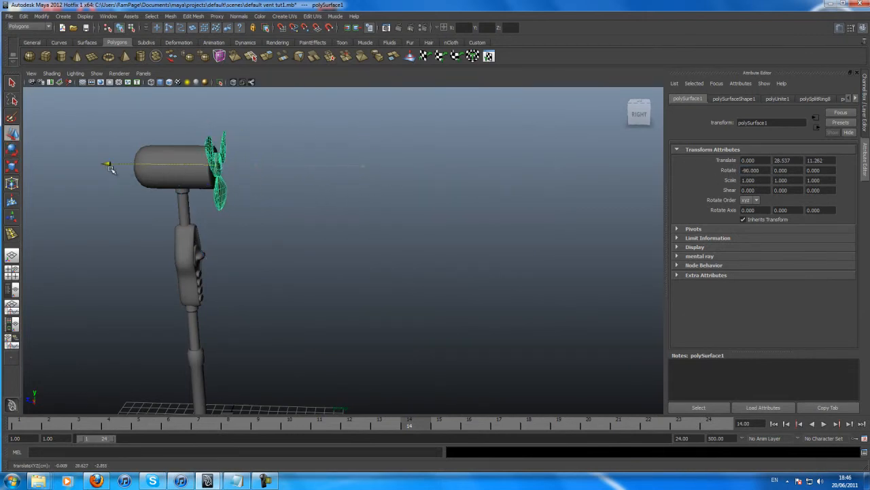
{"action": "left_click_drag", "start_coordinate": [220, 183], "coordinate": [238, 155], "text": "alt"}
- In the front view, align the fan's hub with the centre of the head at X 0.007 and Y 28.315
{"action": "key", "text": "space"}
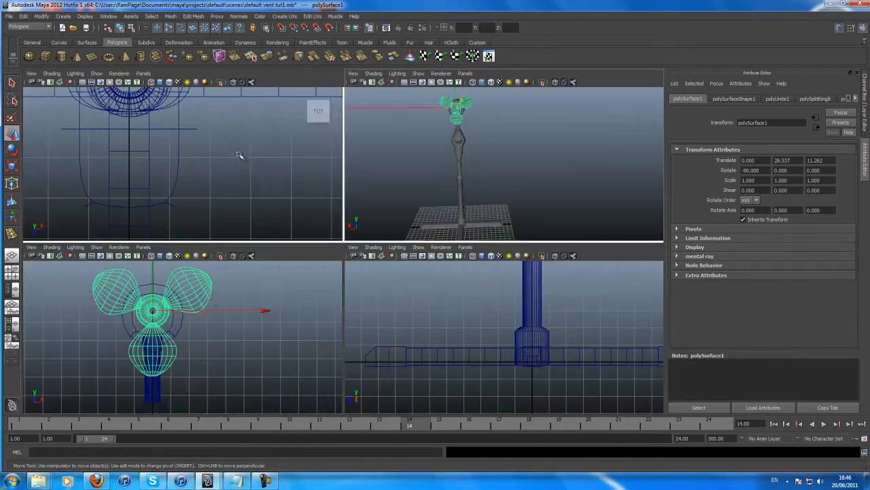
{"action": "key", "text": "space"}
{"action": "left_click_drag", "start_coordinate": [282, 120], "coordinate": [281, 128]}
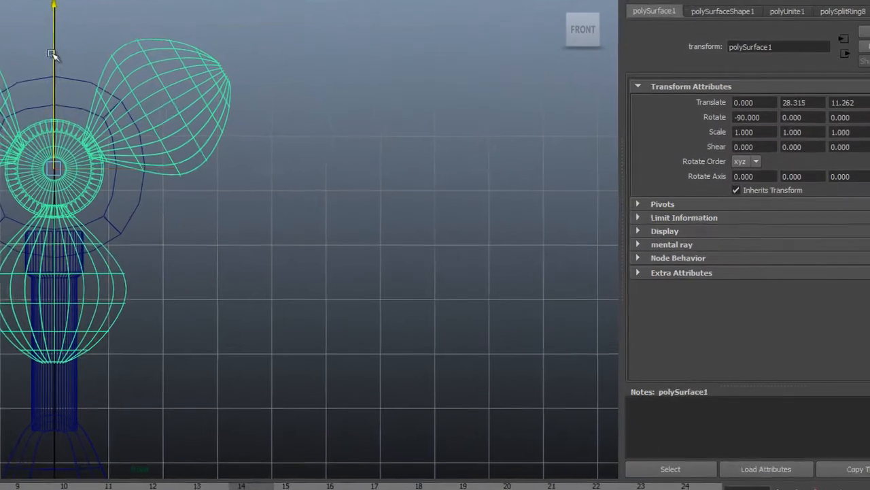
{"action": "left_click_drag", "start_coordinate": [52, 54], "coordinate": [53, 56]}
{"action": "right_click_drag", "start_coordinate": [8, 95], "coordinate": [194, 166], "text": "alt"}
{"action": "middle_click_drag", "start_coordinate": [136, 164], "coordinate": [215, 227], "text": "alt"}
{"action": "right_click_drag", "start_coordinate": [157, 202], "coordinate": [306, 220], "text": "alt"}
{"action": "middle_click_drag", "start_coordinate": [184, 176], "coordinate": [210, 184], "text": "alt"}
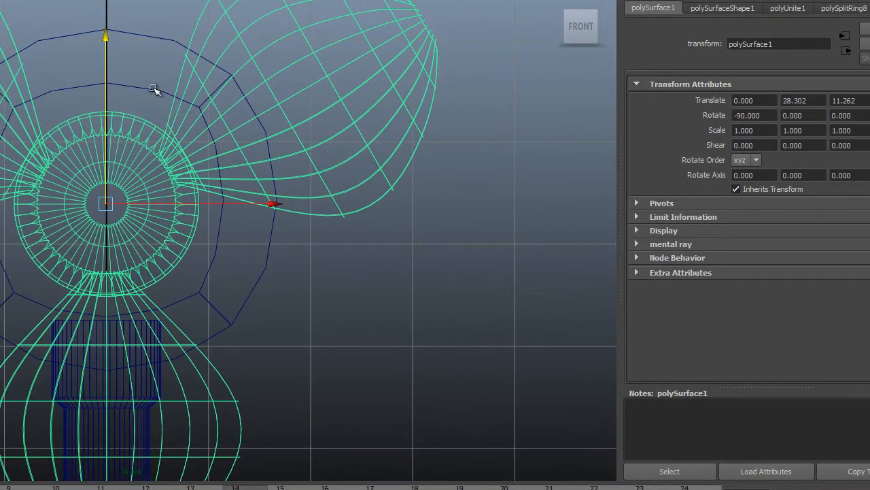
{"action": "left_click_drag", "start_coordinate": [202, 202], "coordinate": [203, 202]}
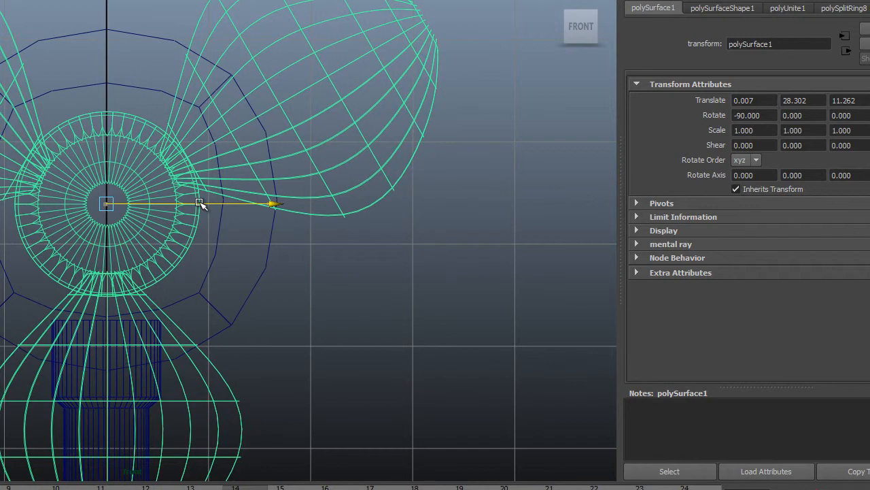
{"action": "left_click_drag", "start_coordinate": [107, 47], "coordinate": [104, 45]}
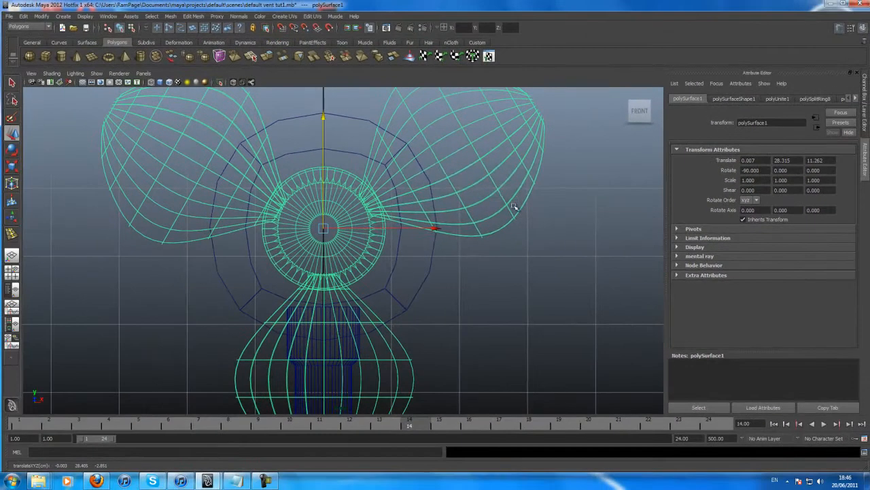
- In the perspective view, scale the whole fan up uniformly to 1.564
{"action": "key", "text": "space"}
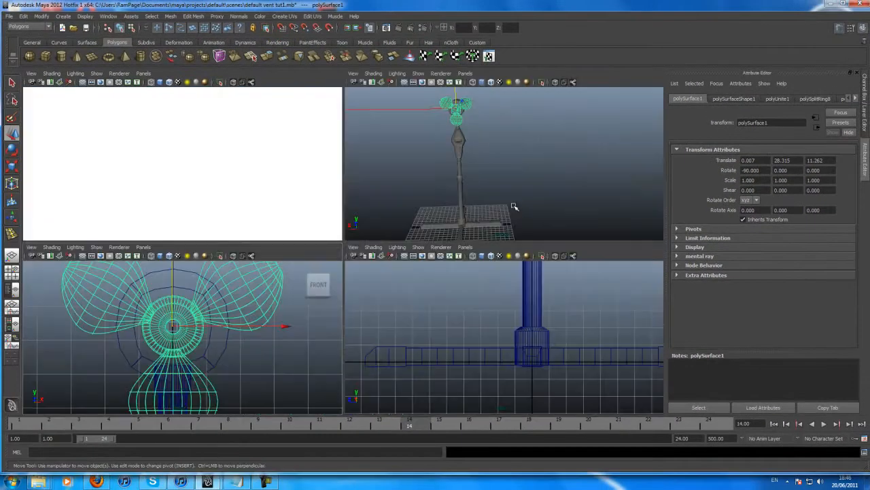
{"action": "key", "text": "space"}
{"action": "right_click_drag", "start_coordinate": [289, 206], "coordinate": [368, 227], "text": "alt"}
{"action": "middle_click_drag", "start_coordinate": [367, 227], "coordinate": [414, 293], "text": "alt"}
{"action": "left_click", "coordinate": [12, 169]}
{"action": "left_click_drag", "start_coordinate": [266, 172], "coordinate": [300, 172]}
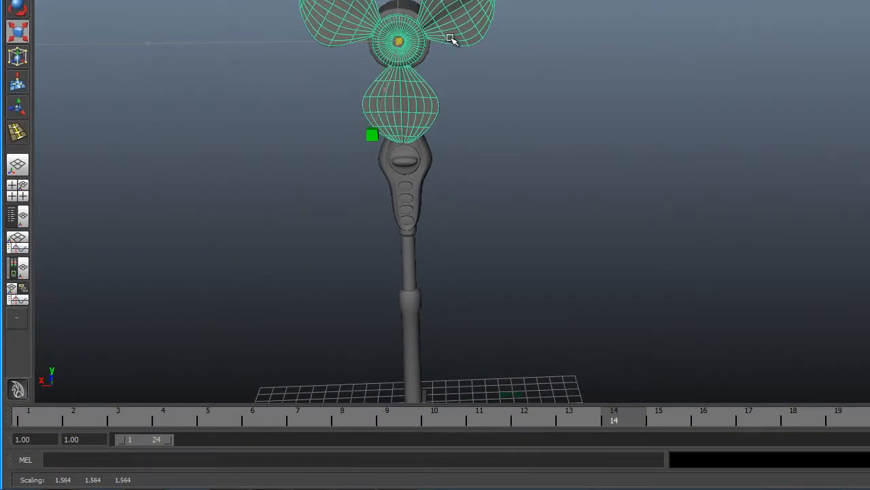
- Shift the enlarged fan slightly away from the head along the Z axis to 10.673
{"action": "left_click_drag", "start_coordinate": [451, 39], "coordinate": [585, 65], "text": "alt"}
{"action": "key", "text": "w"}
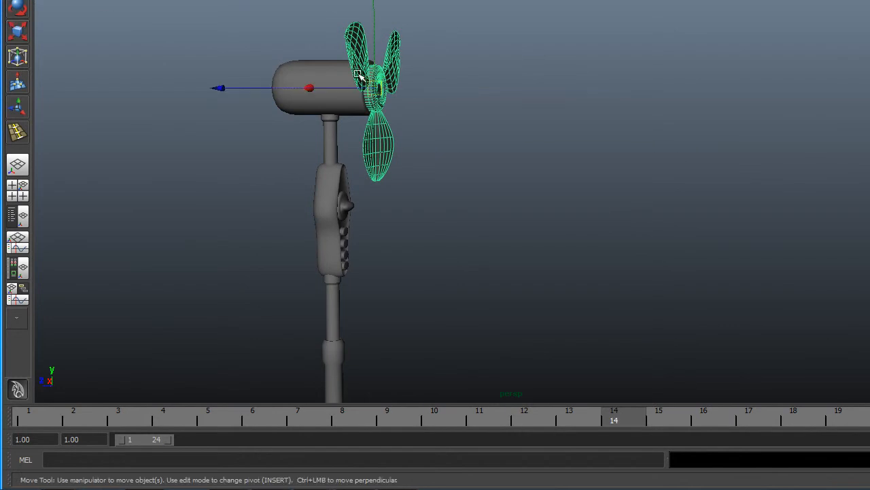
{"action": "left_click_drag", "start_coordinate": [222, 89], "coordinate": [424, 321]}
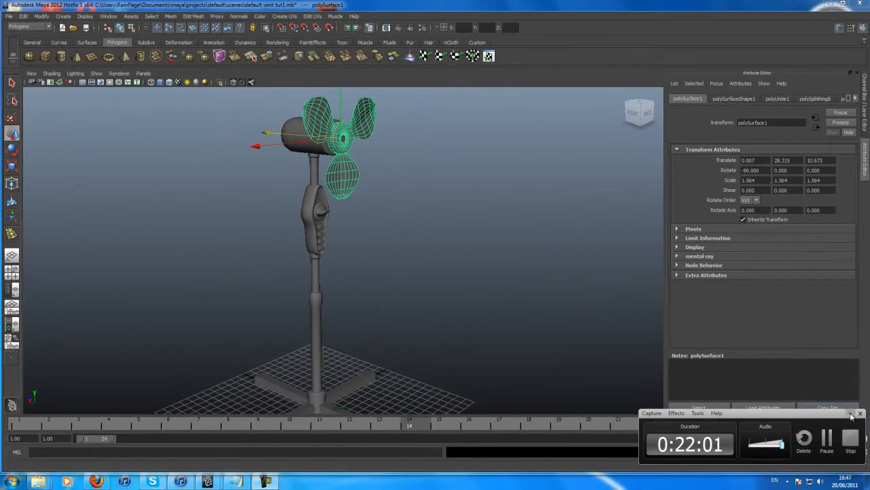
{"action": "left_click", "coordinate": [852, 413]}
{"action": "left_click_drag", "start_coordinate": [411, 306], "coordinate": [472, 301], "text": "alt"}
{"action": "left_click_drag", "start_coordinate": [381, 258], "coordinate": [349, 242], "text": "alt"}
{"action": "middle_click_drag", "start_coordinate": [350, 243], "coordinate": [341, 281], "text": "alt"}
- Create a polygon cylinder and raise it vertically from the stand's base to above the cylindrical head
{"action": "left_click", "coordinate": [61, 57]}
{"action": "scroll", "coordinate": [259, 273], "scroll_direction": "down", "scroll_amount": 3}
{"action": "middle_click_drag", "start_coordinate": [259, 273], "coordinate": [254, 213], "text": "alt"}
{"action": "left_click_drag", "start_coordinate": [311, 233], "coordinate": [304, 15]}
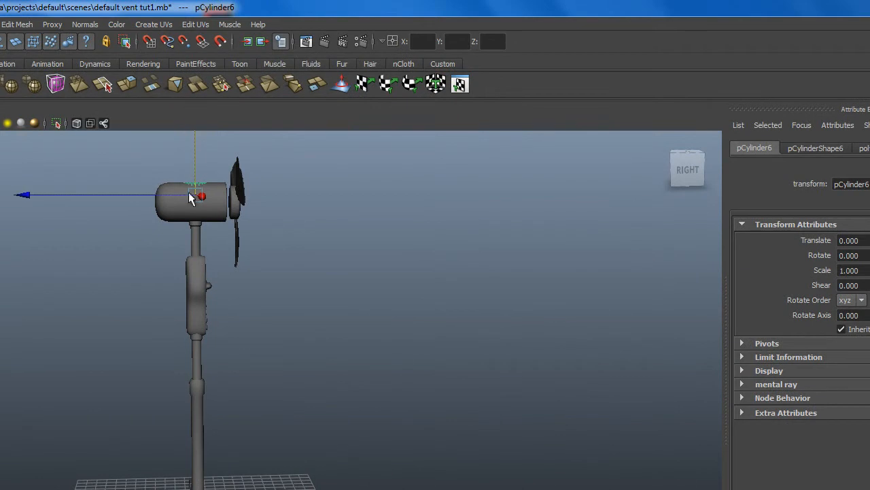
{"action": "middle_click_drag", "start_coordinate": [191, 170], "coordinate": [186, 233], "text": "alt"}
{"action": "left_click_drag", "start_coordinate": [186, 233], "coordinate": [185, 194]}
- Scale the new cylinder into a thin rod measuring 0.202 on X, 0.499 on Y and 0.202 on Z
{"action": "key", "text": "r"}
{"action": "left_click_drag", "start_coordinate": [182, 273], "coordinate": [168, 275]}
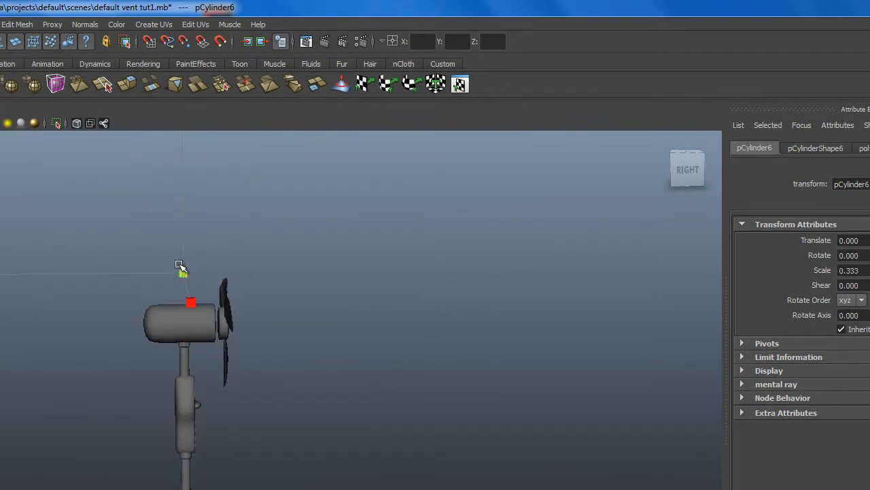
{"action": "middle_click_drag", "start_coordinate": [182, 208], "coordinate": [184, 239], "text": "alt"}
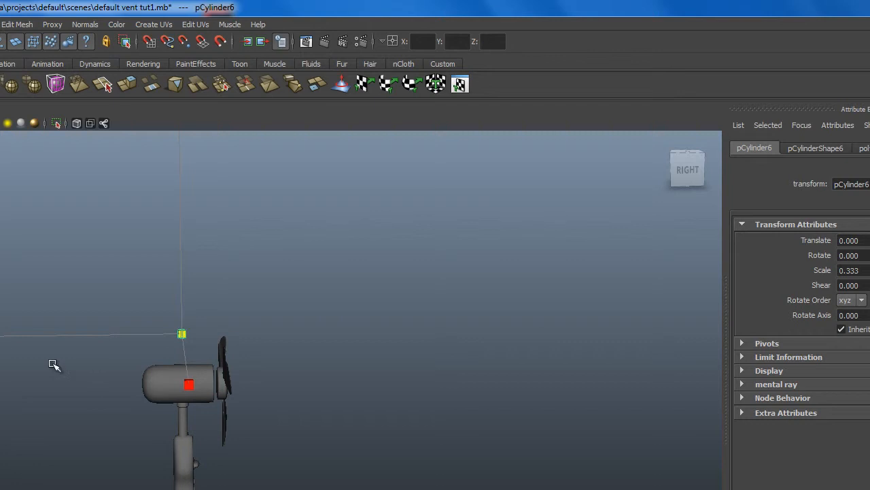
{"action": "key", "text": "minus"}
{"action": "key", "text": "minus"}
{"action": "middle_click_drag", "start_coordinate": [159, 242], "coordinate": [159, 291], "text": "alt"}
{"action": "left_click_drag", "start_coordinate": [182, 257], "coordinate": [193, 183]}
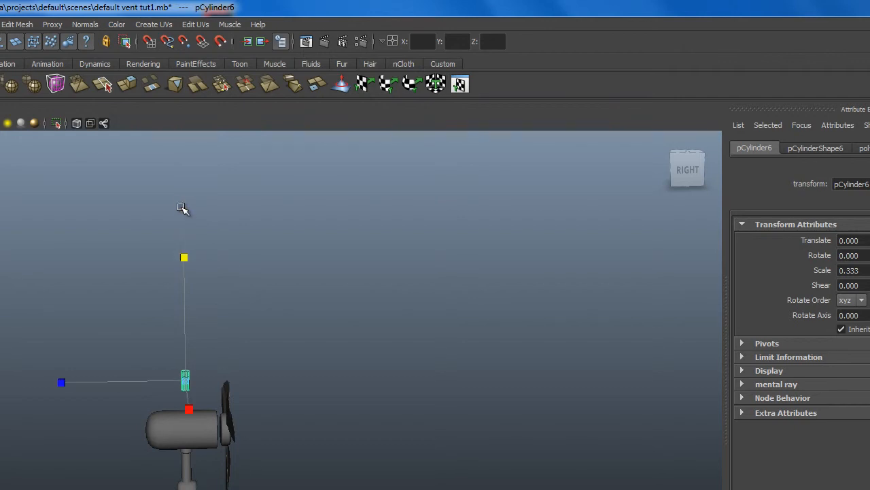
{"action": "right_click_drag", "start_coordinate": [43, 348], "coordinate": [136, 391], "text": "alt"}
{"action": "middle_click_drag", "start_coordinate": [138, 392], "coordinate": [197, 296], "text": "alt"}
{"action": "right_click_drag", "start_coordinate": [135, 305], "coordinate": [248, 338], "text": "alt"}
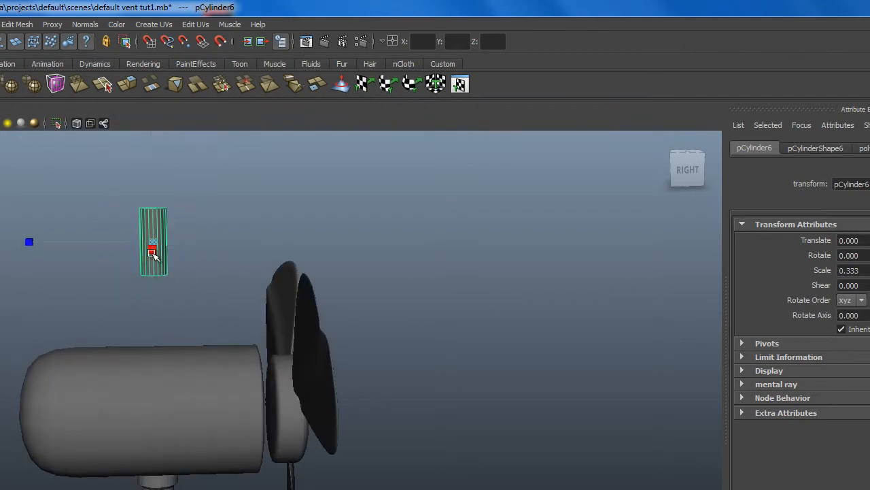
{"action": "left_click_drag", "start_coordinate": [152, 240], "coordinate": [143, 240]}
- Rotate the thin rod to -90 degrees on the X axis so it lies parallel to the head
{"action": "key", "text": "e"}
{"action": "left_click_drag", "start_coordinate": [268, 203], "coordinate": [268, 287]}
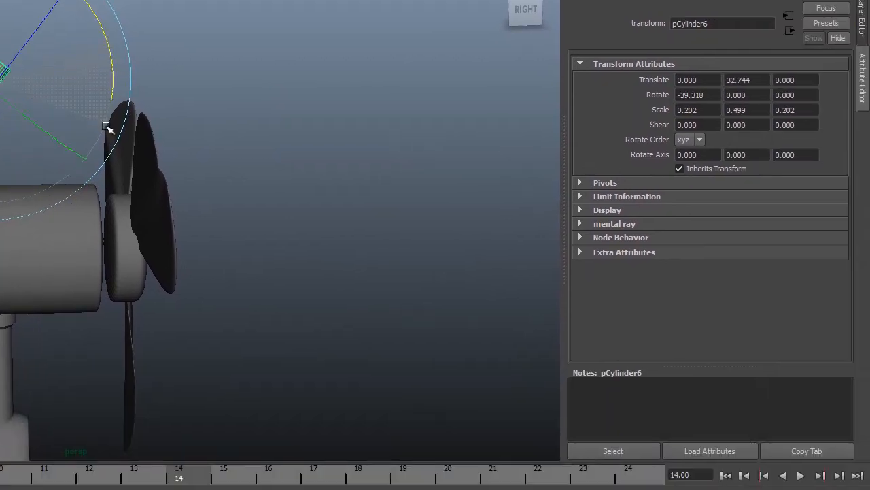
{"action": "left_click_drag", "start_coordinate": [106, 126], "coordinate": [72, 149]}
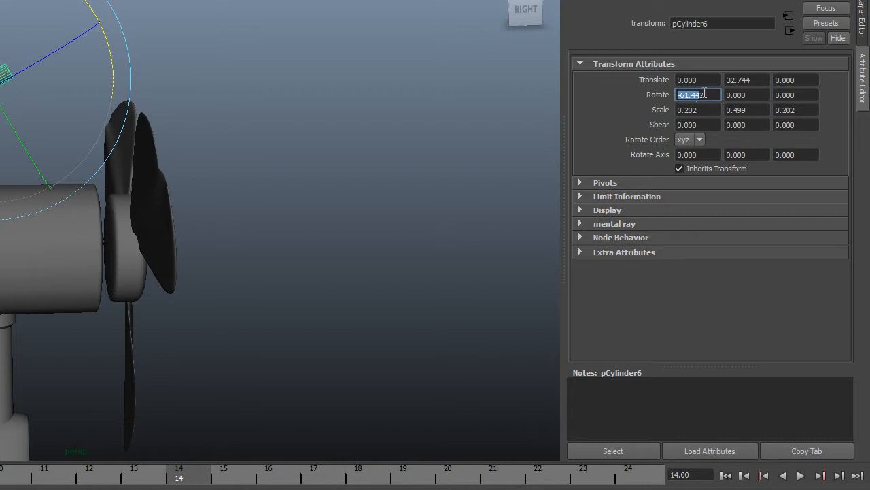
{"action": "key", "text": "Return"}
- Move the rod into the gap between the head and the fan hub, to Y 28.444 and Z -2.533
{"action": "left_click_drag", "start_coordinate": [284, 101], "coordinate": [304, 199]}
{"action": "left_click_drag", "start_coordinate": [225, 274], "coordinate": [269, 280]}
{"action": "left_click_drag", "start_coordinate": [355, 284], "coordinate": [330, 281], "text": "alt"}
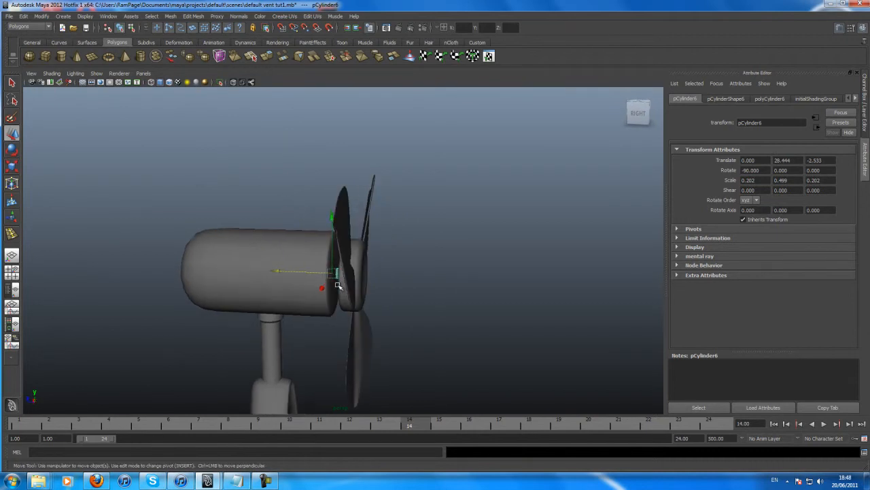
- In the front view, adjust the connecting rod's height to align it with the centre of the fan hub
{"action": "key", "text": "space"}
{"action": "key", "text": "space"}
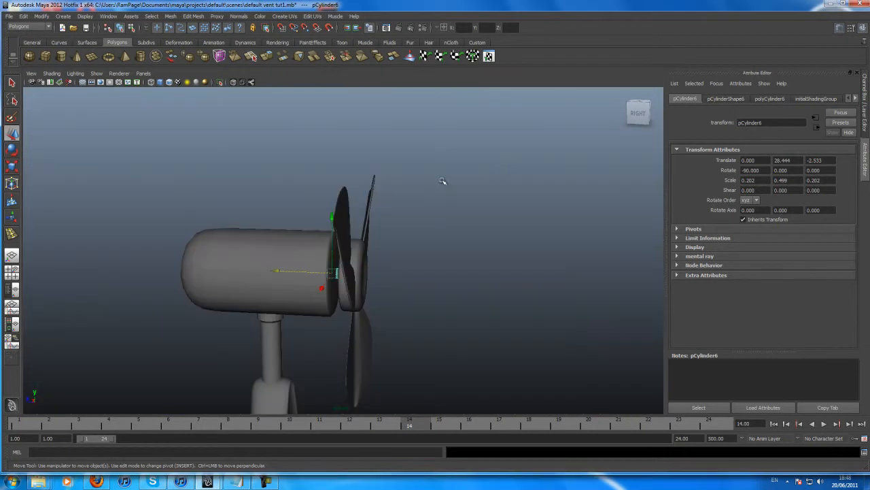
{"action": "key", "text": "space"}
{"action": "key", "text": "space"}
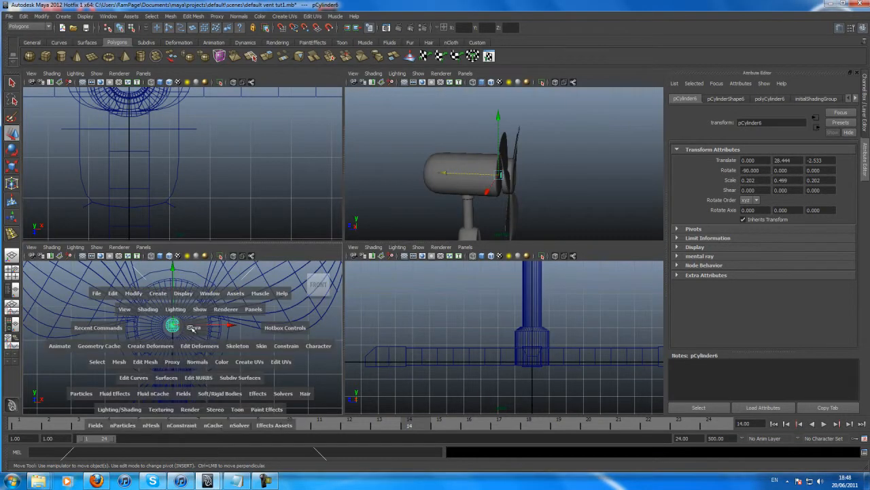
{"action": "left_click_drag", "start_coordinate": [324, 168], "coordinate": [325, 171]}
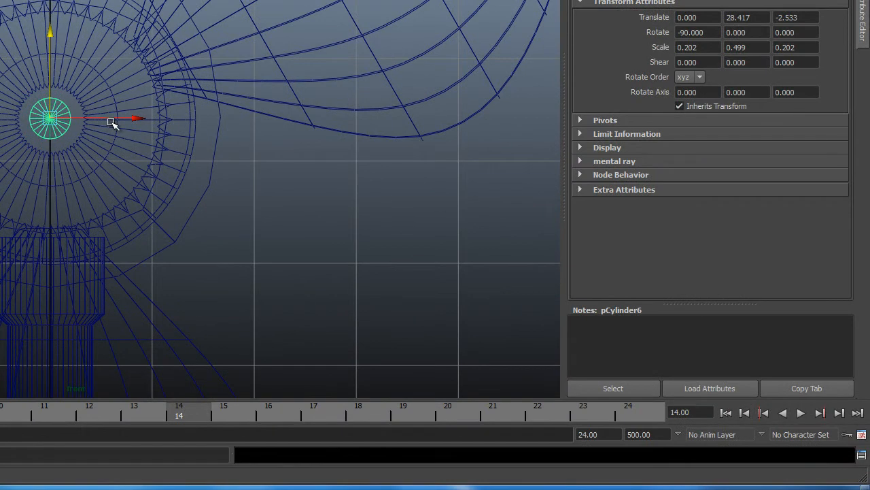
{"action": "middle_click_drag", "start_coordinate": [112, 123], "coordinate": [138, 108], "text": "alt"}
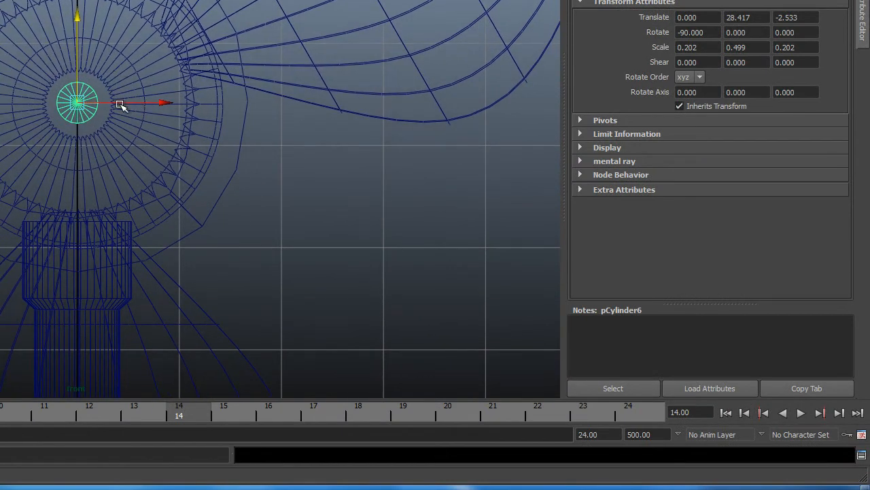
{"action": "left_click_drag", "start_coordinate": [79, 13], "coordinate": [84, 19]}
- Select the fan and nudge it horizontally to X -0.007 to centre its hub on the connecting rod
{"action": "left_click", "coordinate": [132, 56]}
{"action": "left_click_drag", "start_coordinate": [160, 105], "coordinate": [163, 104]}
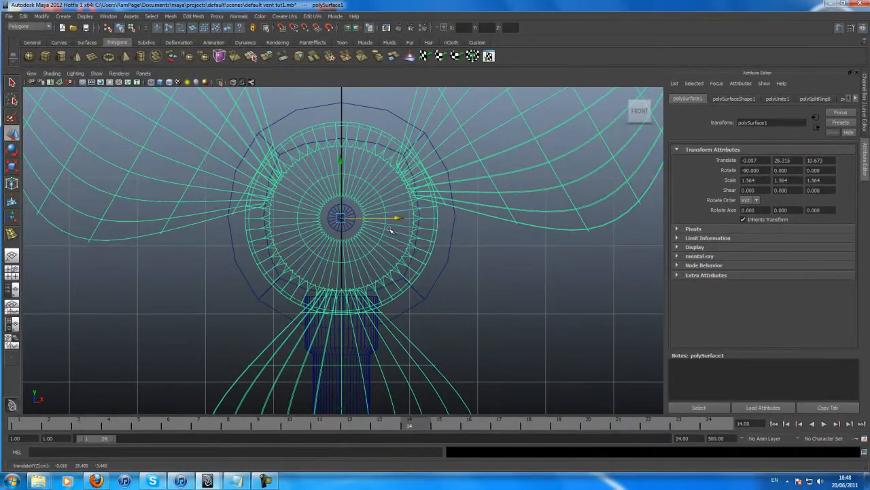
{"action": "key", "text": "space"}
{"action": "key", "text": "space"}
- Scale the cylindrical head uniformly to 3.012 and shift it along the Z axis toward the fan
{"action": "left_click_drag", "start_coordinate": [446, 188], "coordinate": [331, 244], "text": "alt"}
{"action": "left_click_drag", "start_coordinate": [227, 218], "coordinate": [334, 84], "text": "alt"}
{"action": "left_click", "coordinate": [333, 84]}
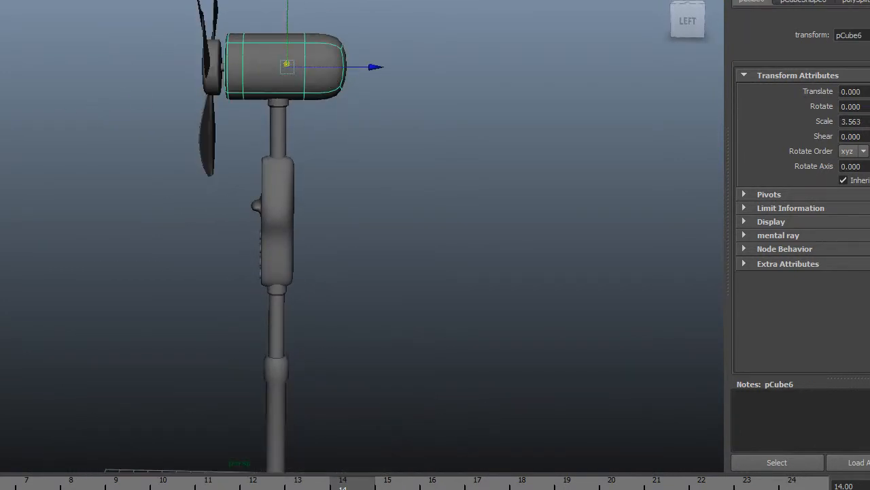
{"action": "key", "text": "r"}
{"action": "left_click_drag", "start_coordinate": [286, 69], "coordinate": [276, 72]}
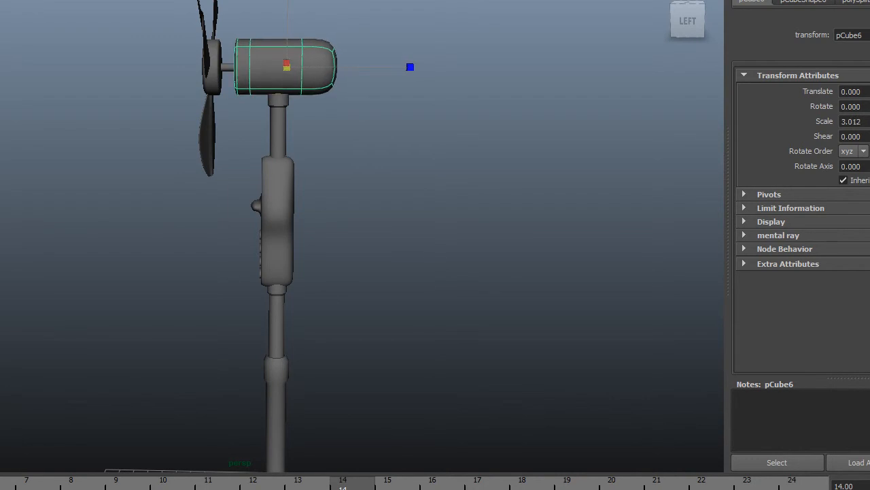
{"action": "left_click_drag", "start_coordinate": [385, 68], "coordinate": [375, 136]}
- Examine the assembled fan, head and stand from several angles
{"action": "key", "text": "space"}
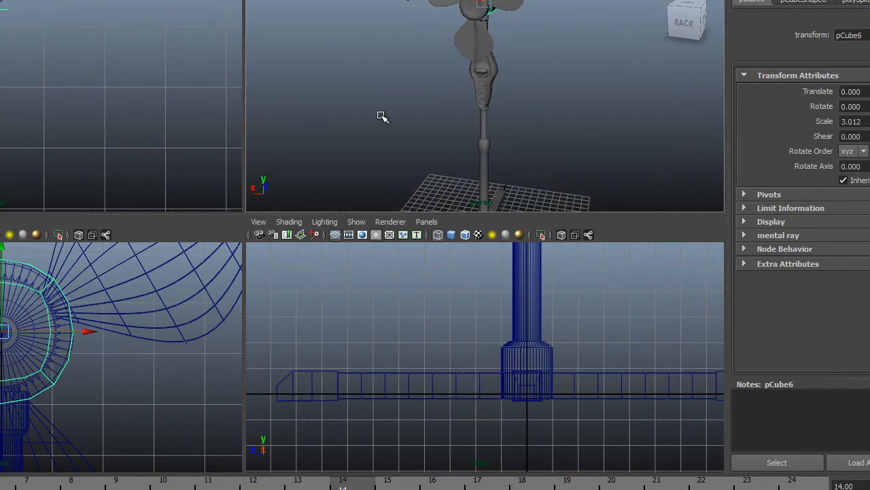
{"action": "key", "text": "space"}
{"action": "left_click_drag", "start_coordinate": [304, 161], "coordinate": [418, 150], "text": "alt"}
{"action": "right_click_drag", "start_coordinate": [418, 149], "coordinate": [246, 149], "text": "alt"}
{"action": "middle_click_drag", "start_coordinate": [246, 150], "coordinate": [204, 58], "text": "alt"}
{"action": "left_click_drag", "start_coordinate": [201, 135], "coordinate": [280, 191], "text": "alt"}
{"action": "middle_click_drag", "start_coordinate": [259, 210], "coordinate": [226, 283], "text": "alt"}
{"action": "left_click_drag", "start_coordinate": [268, 196], "coordinate": [178, 234], "text": "alt"}
{"action": "right_click_drag", "start_coordinate": [181, 181], "coordinate": [353, 189], "text": "alt"}
{"action": "middle_click_drag", "start_coordinate": [195, 130], "coordinate": [233, 202], "text": "alt"}
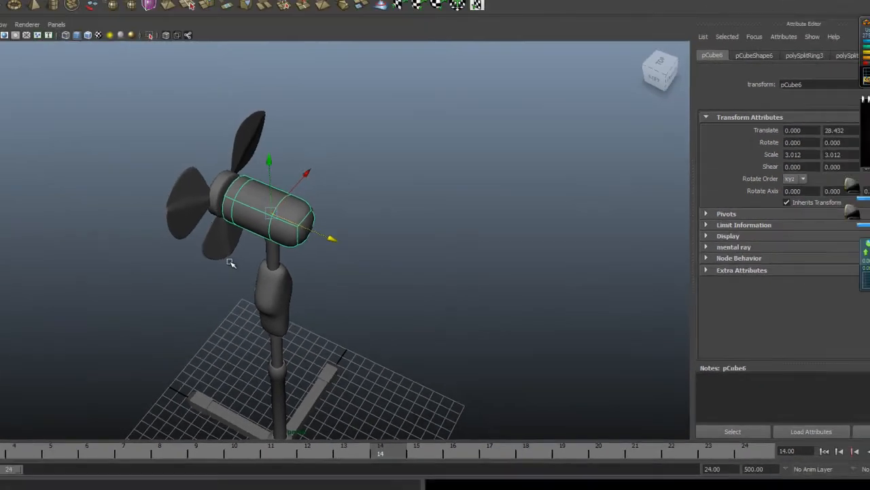
{"action": "right_click_drag", "start_coordinate": [159, 248], "coordinate": [126, 259], "text": "alt"}
{"action": "middle_click_drag", "start_coordinate": [125, 259], "coordinate": [102, 151], "text": "alt"}
{"action": "right_click_drag", "start_coordinate": [233, 216], "coordinate": [283, 218], "text": "alt"}
{"action": "middle_click_drag", "start_coordinate": [283, 204], "coordinate": [280, 219], "text": "alt"}
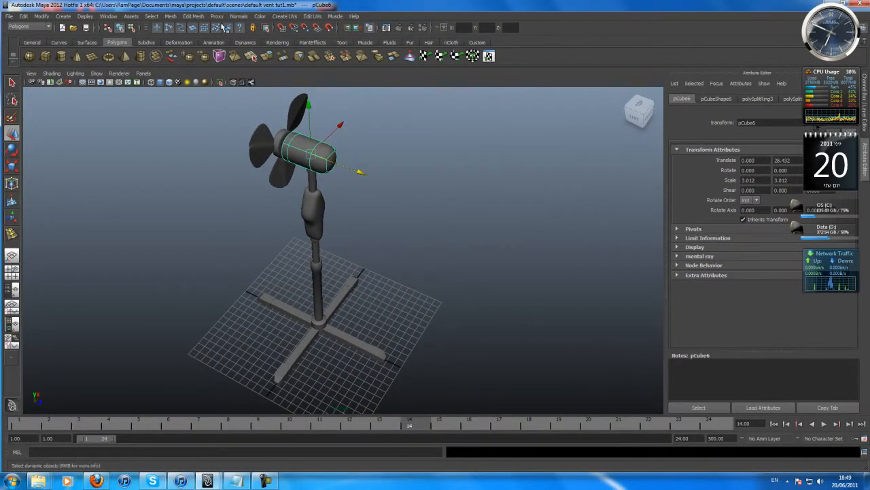
- Create a polygon pipe, raise it to Y 29.125 and move it along the Z axis clear of the head
{"action": "left_click", "coordinate": [140, 56]}
{"action": "left_click_drag", "start_coordinate": [368, 352], "coordinate": [417, 159]}
{"action": "middle_click_drag", "start_coordinate": [417, 159], "coordinate": [320, 162], "text": "alt"}
{"action": "left_click_drag", "start_coordinate": [362, 211], "coordinate": [317, 196]}
{"action": "right_click_drag", "start_coordinate": [76, 265], "coordinate": [155, 284], "text": "alt"}
{"action": "middle_click_drag", "start_coordinate": [155, 283], "coordinate": [189, 377], "text": "alt"}
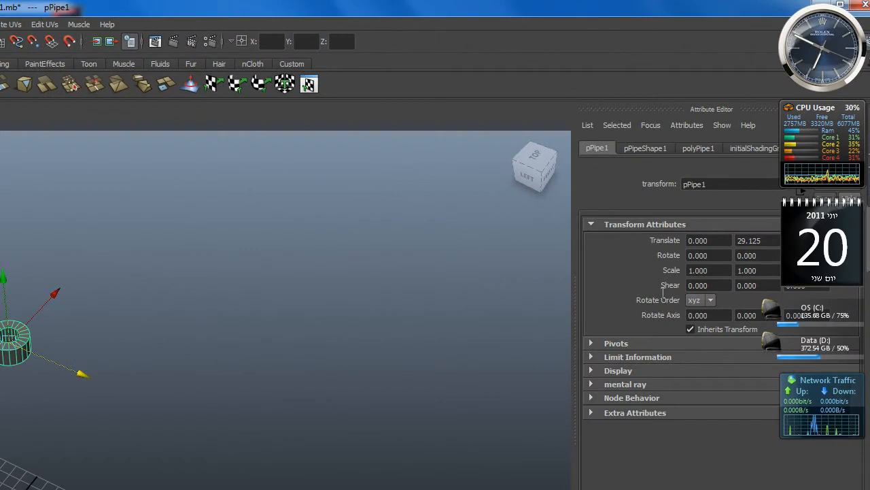
- Open the pipe's construction settings and close the desktop gadgets covering the Attribute Editor
{"action": "left_click", "coordinate": [699, 147]}
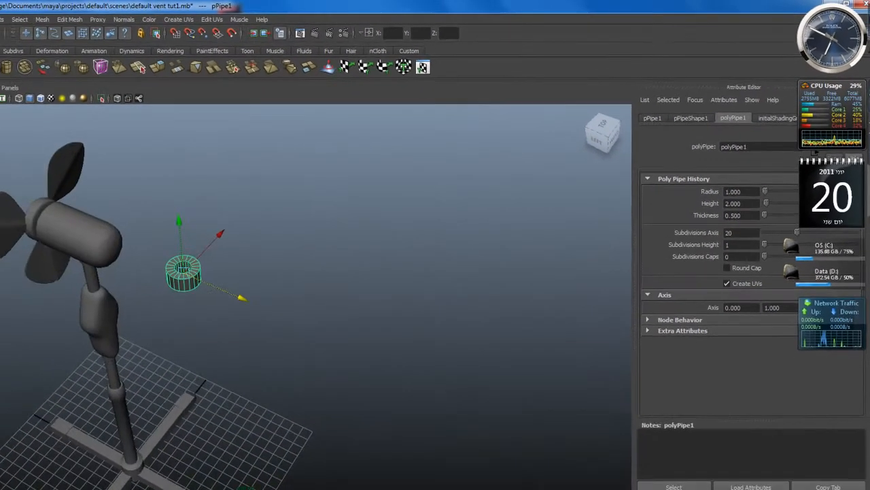
{"action": "mouse_move", "coordinate": [744, 13]}
{"action": "left_mouse_down"}
{"action": "mouse_move", "coordinate": [728, 13]}
{"action": "mouse_move", "coordinate": [616, 101]}
{"action": "mouse_move", "coordinate": [760, 12]}
{"action": "mouse_move", "coordinate": [734, 5]}
{"action": "mouse_move", "coordinate": [741, 17]}
{"action": "left_mouse_up"}
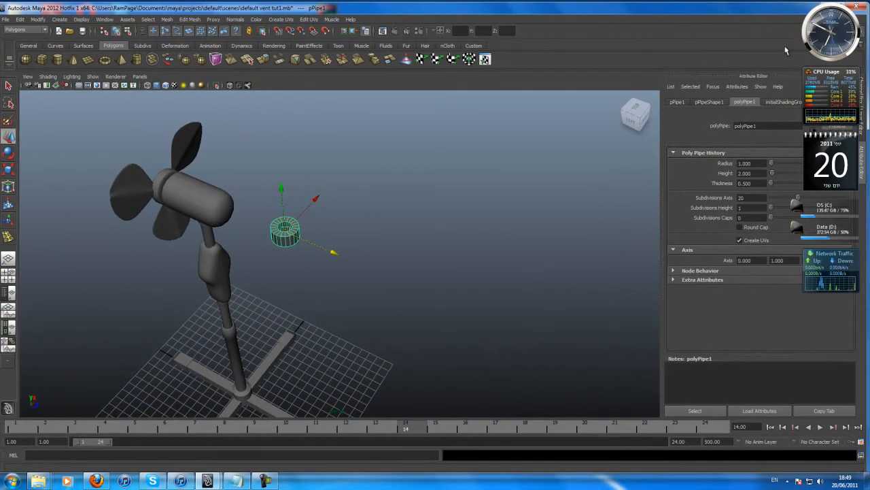
{"action": "left_click", "coordinate": [865, 136]}
{"action": "left_click", "coordinate": [865, 71]}
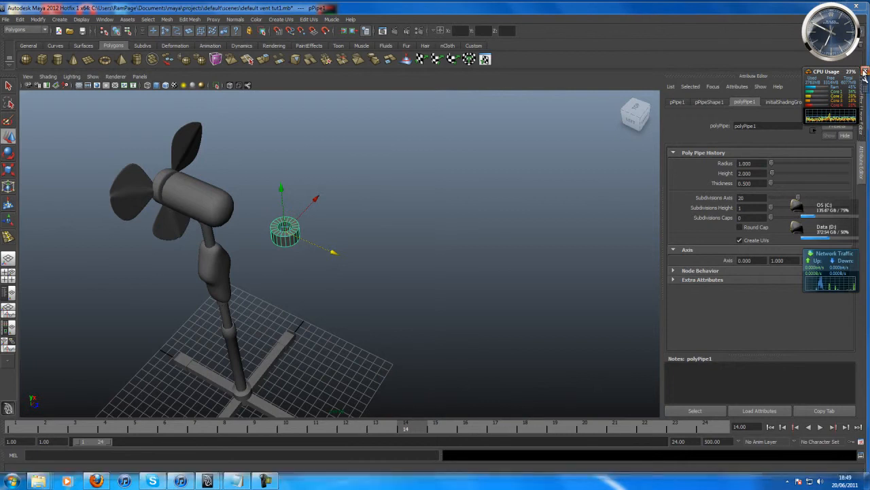
{"action": "left_click", "coordinate": [865, 6]}
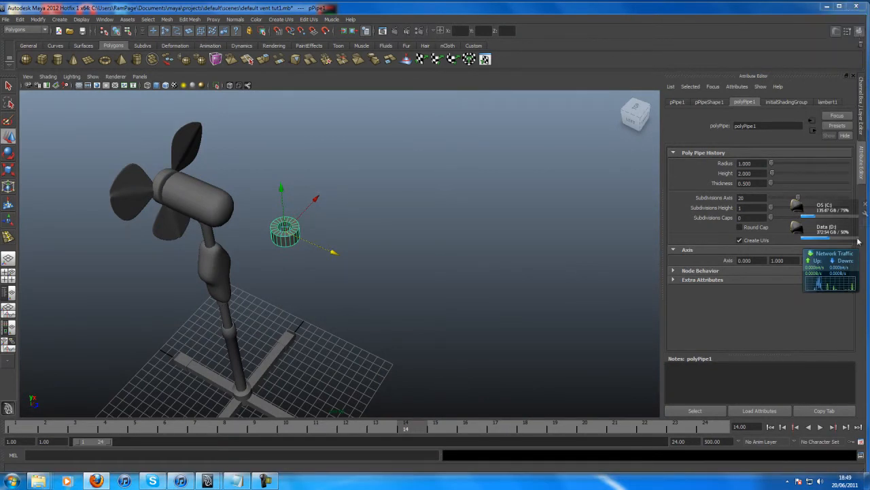
{"action": "left_click", "coordinate": [865, 204]}
{"action": "left_click", "coordinate": [865, 252]}
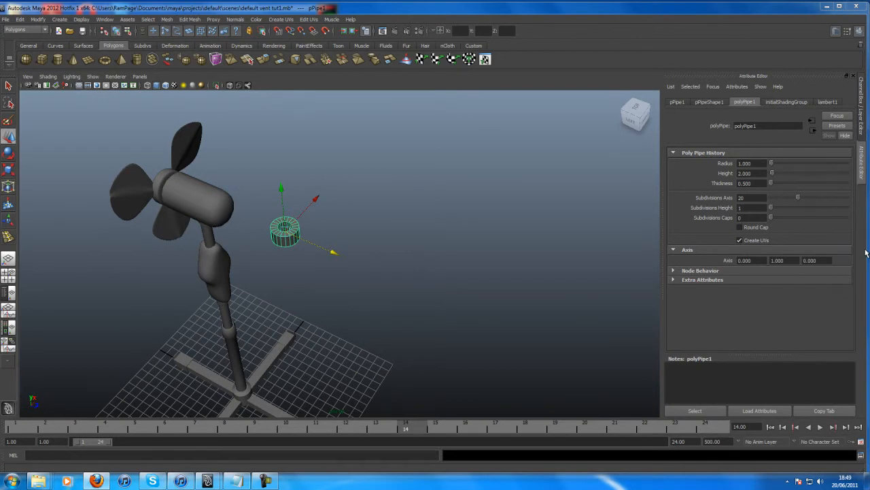
- Move the pipe back along the Z axis onto the rear of the cylindrical head and raise it above the surface
{"action": "middle_click_drag", "start_coordinate": [327, 272], "coordinate": [397, 266], "text": "alt"}
{"action": "right_click_drag", "start_coordinate": [272, 263], "coordinate": [315, 260], "text": "alt"}
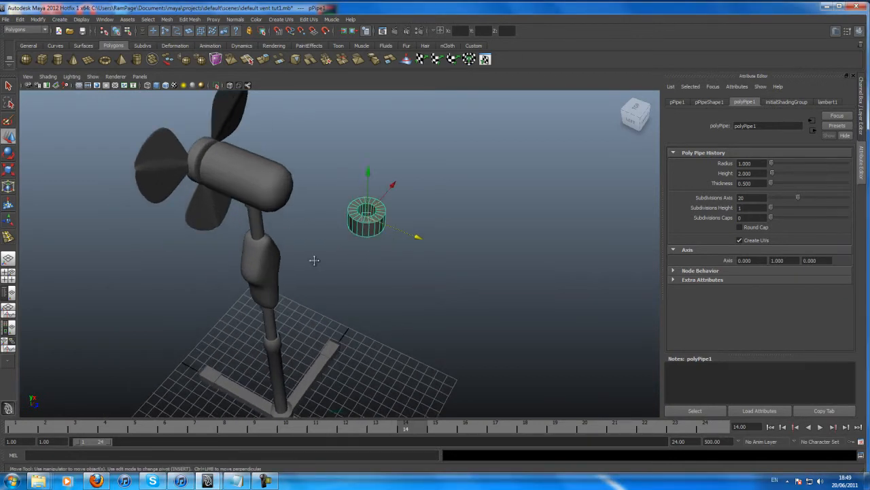
{"action": "middle_click_drag", "start_coordinate": [315, 260], "coordinate": [304, 282], "text": "alt"}
{"action": "middle_click_drag", "start_coordinate": [404, 267], "coordinate": [291, 243]}
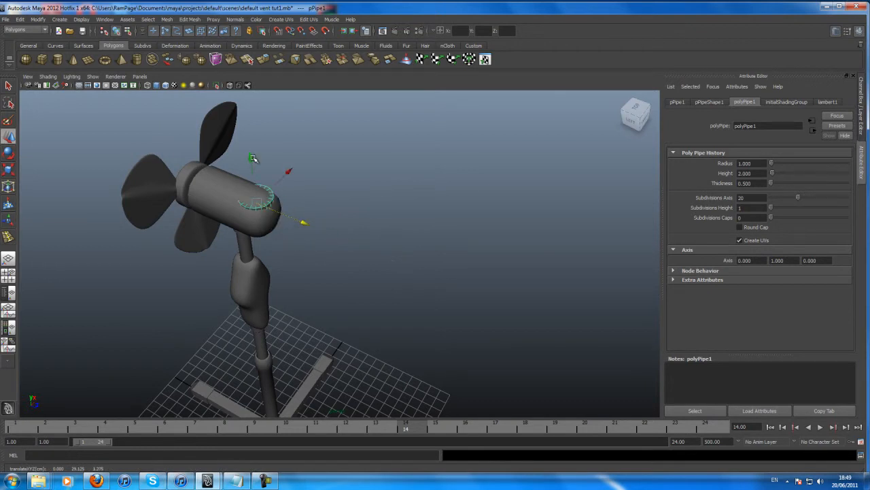
{"action": "left_click_drag", "start_coordinate": [252, 158], "coordinate": [251, 145]}
{"action": "right_click_drag", "start_coordinate": [223, 198], "coordinate": [240, 201], "text": "alt"}
{"action": "middle_click_drag", "start_coordinate": [240, 201], "coordinate": [311, 250], "text": "alt"}
{"action": "right_click_drag", "start_coordinate": [311, 251], "coordinate": [363, 247], "text": "alt"}
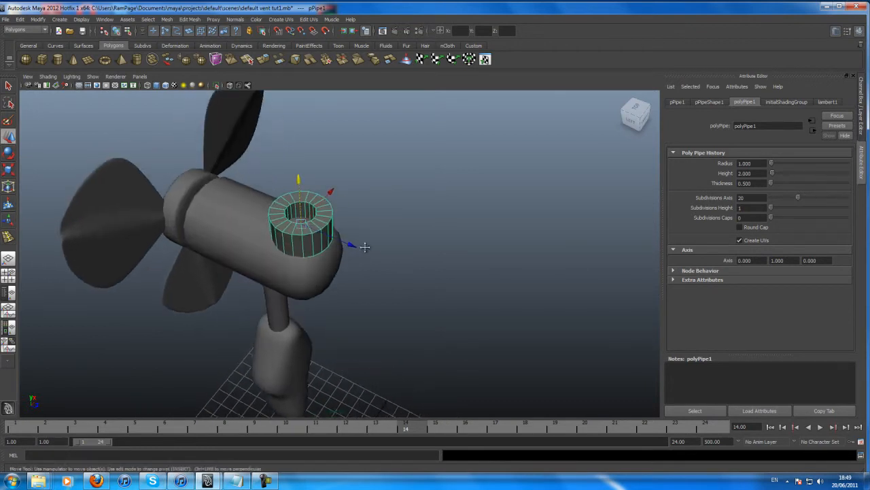
- Set the pipe's axis subdivisions to 50 and its height subdivisions to 2
{"action": "middle_click_drag", "start_coordinate": [363, 247], "coordinate": [418, 291], "text": "alt"}
{"action": "right_click_drag", "start_coordinate": [344, 274], "coordinate": [397, 290], "text": "alt"}
{"action": "left_click_drag", "start_coordinate": [185, 215], "coordinate": [177, 211], "text": "alt"}
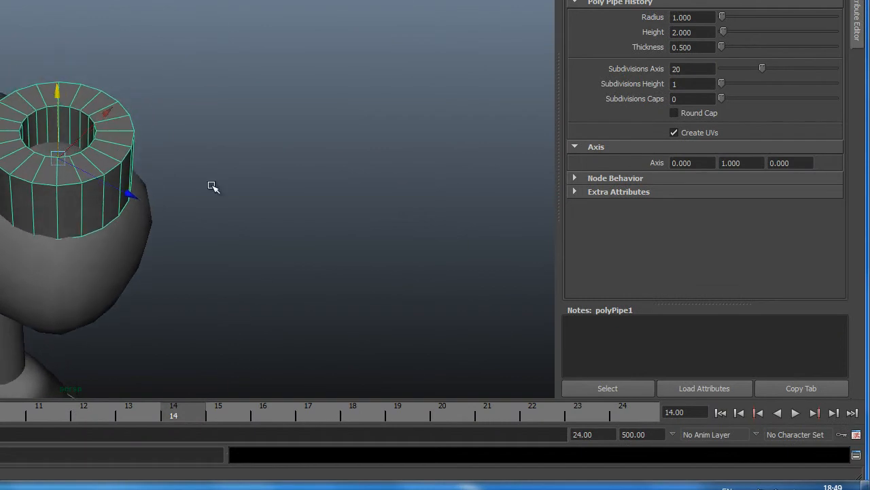
{"action": "left_click_drag", "start_coordinate": [763, 69], "coordinate": [857, 63]}
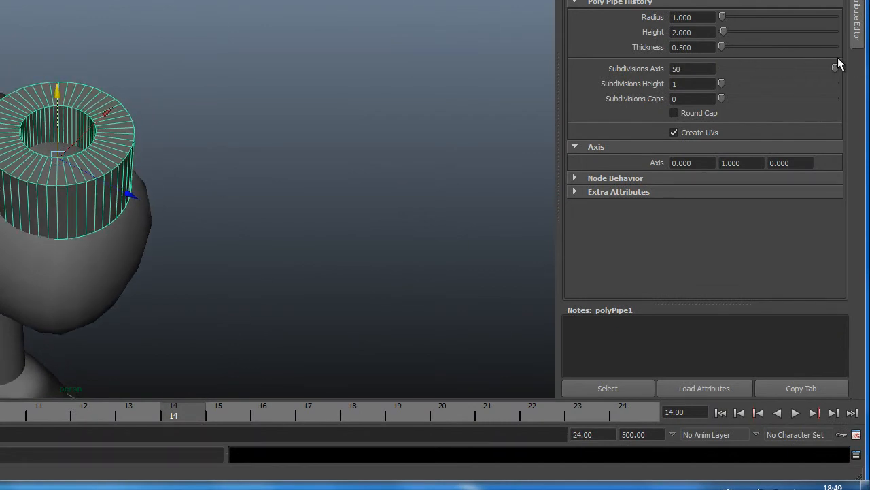
{"action": "left_click_drag", "start_coordinate": [722, 86], "coordinate": [726, 89]}
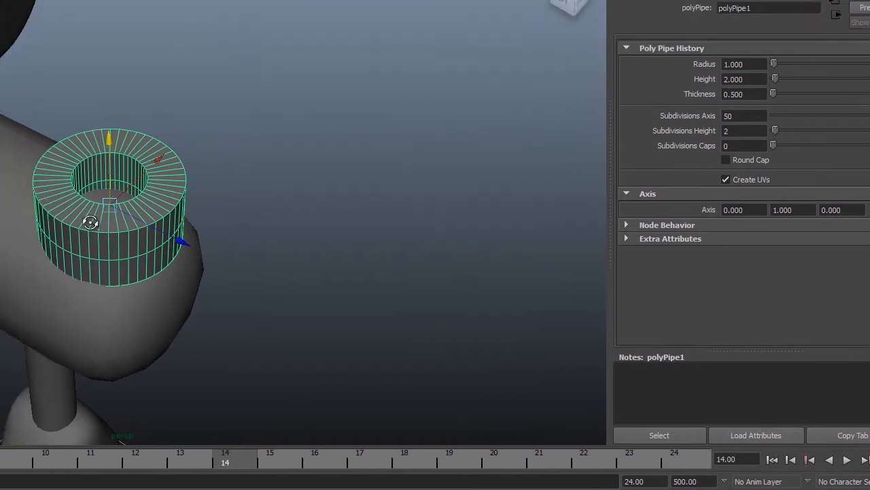
- Scale the pipe down uniformly to a small ring and seat it on top of the head near its rounded end
{"action": "left_click_drag", "start_coordinate": [39, 174], "coordinate": [45, 165], "text": "alt"}
{"action": "key", "text": "r"}
{"action": "left_click_drag", "start_coordinate": [214, 156], "coordinate": [129, 169]}
{"action": "key", "text": "w"}
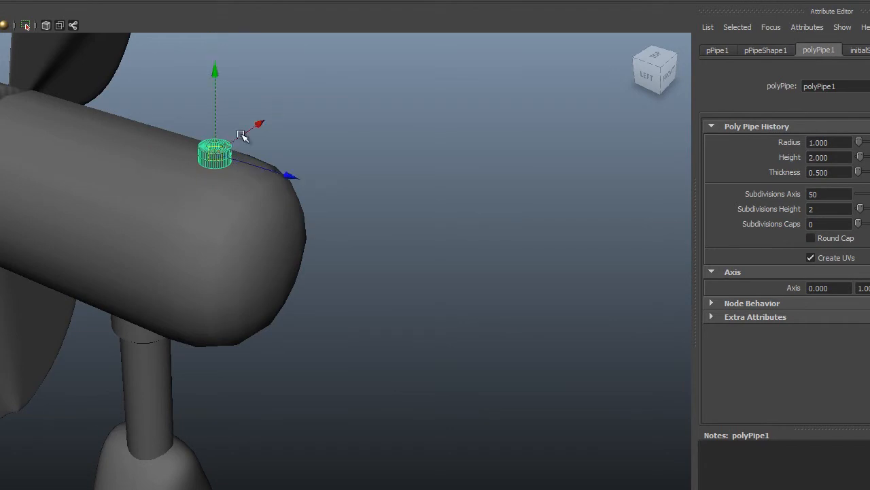
{"action": "left_click_drag", "start_coordinate": [216, 64], "coordinate": [111, 211]}
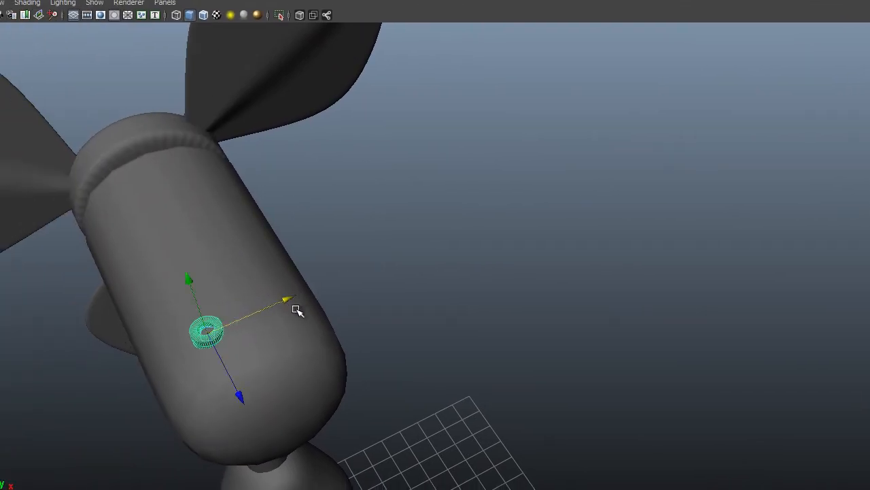
{"action": "left_click_drag", "start_coordinate": [296, 309], "coordinate": [348, 253], "text": "alt"}
{"action": "middle_click_drag", "start_coordinate": [348, 253], "coordinate": [316, 324], "text": "alt"}
{"action": "left_click_drag", "start_coordinate": [344, 140], "coordinate": [382, 138]}
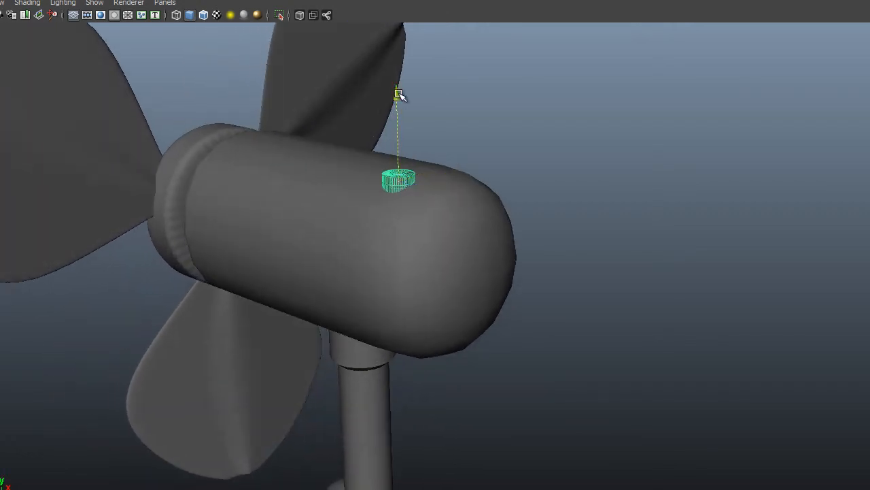
- Examine the small ring's placement on the head from close up and from several angles
{"action": "right_click_drag", "start_coordinate": [308, 162], "coordinate": [378, 177], "text": "alt"}
{"action": "middle_click_drag", "start_coordinate": [378, 177], "coordinate": [380, 207], "text": "alt"}
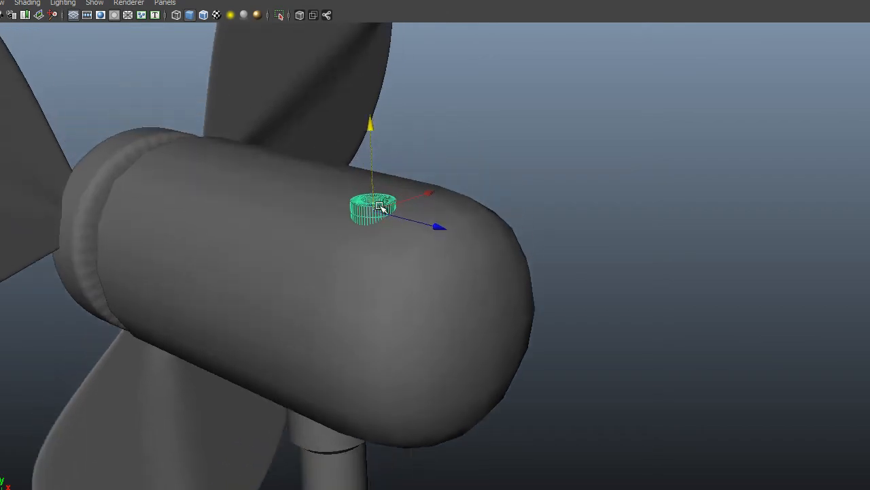
{"action": "left_click_drag", "start_coordinate": [379, 207], "coordinate": [402, 210], "text": "alt"}
{"action": "middle_click_drag", "start_coordinate": [402, 210], "coordinate": [301, 218], "text": "alt"}
{"action": "right_click_drag", "start_coordinate": [301, 217], "coordinate": [391, 226], "text": "alt"}
{"action": "left_click_drag", "start_coordinate": [391, 226], "coordinate": [340, 233], "text": "alt"}
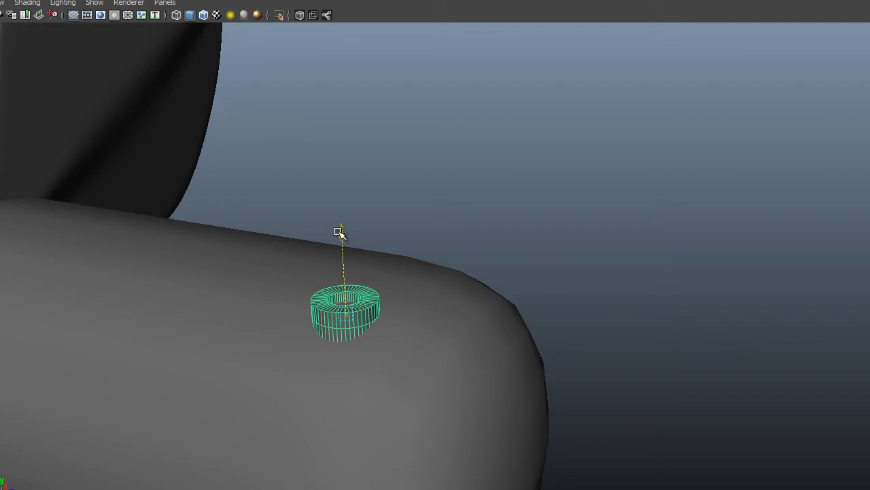
{"action": "left_click_drag", "start_coordinate": [360, 260], "coordinate": [327, 257], "text": "alt"}
{"action": "middle_click_drag", "start_coordinate": [324, 256], "coordinate": [434, 277], "text": "alt"}
{"action": "right_click_drag", "start_coordinate": [414, 277], "coordinate": [384, 275], "text": "alt"}
{"action": "middle_click_drag", "start_coordinate": [384, 276], "coordinate": [415, 276], "text": "alt"}
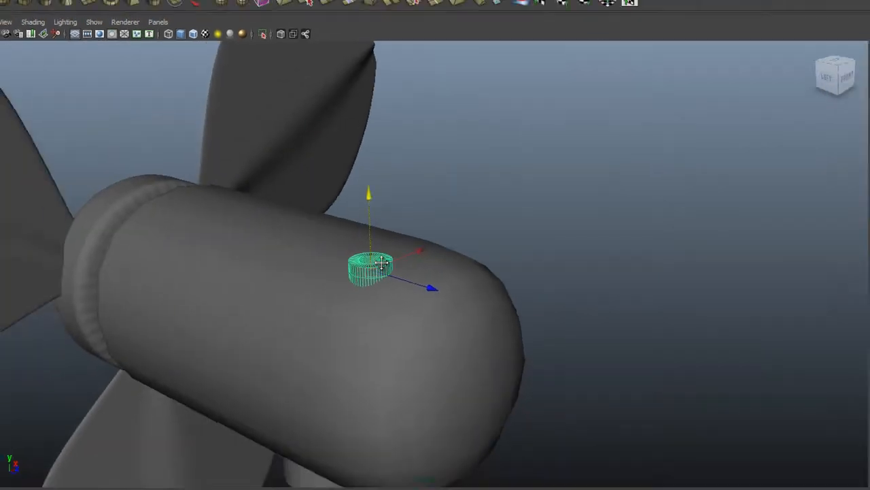
{"action": "right_click_drag", "start_coordinate": [415, 276], "coordinate": [347, 264], "text": "alt"}
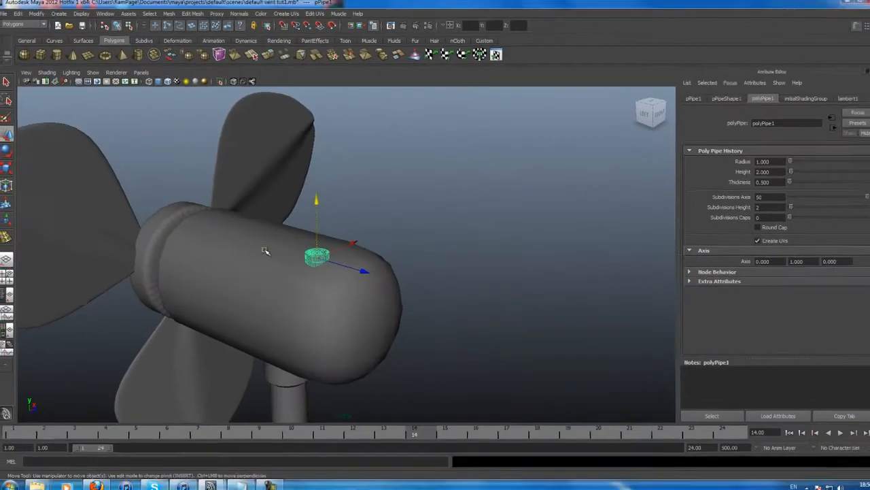
{"action": "left_click_drag", "start_coordinate": [265, 251], "coordinate": [240, 245], "text": "alt"}
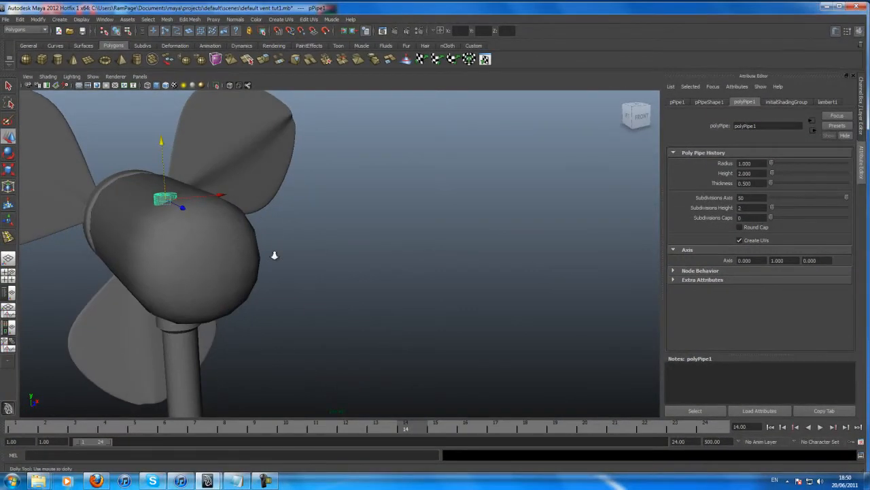
{"action": "right_click_drag", "start_coordinate": [254, 250], "coordinate": [241, 248], "text": "alt"}
{"action": "left_click_drag", "start_coordinate": [240, 246], "coordinate": [291, 257], "text": "alt"}
{"action": "right_click_drag", "start_coordinate": [351, 280], "coordinate": [328, 283], "text": "alt"}
{"action": "middle_click_drag", "start_coordinate": [328, 282], "coordinate": [267, 264], "text": "alt"}
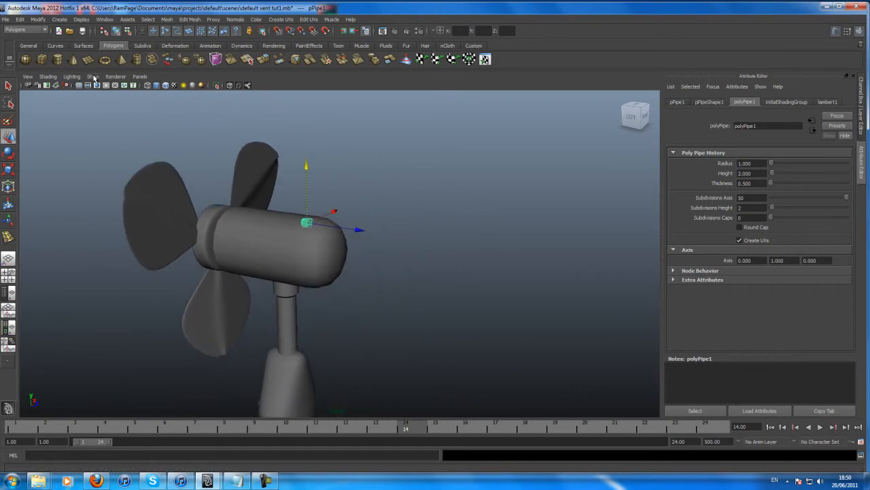
- Create a polygon cylinder, shift it along the Z axis to 3.282 and raise it beside the stand's pole
{"action": "left_click", "coordinate": [62, 61]}
{"action": "middle_click_drag", "start_coordinate": [305, 313], "coordinate": [301, 203], "text": "alt"}
{"action": "right_click_drag", "start_coordinate": [311, 359], "coordinate": [249, 371], "text": "alt"}
{"action": "middle_click_drag", "start_coordinate": [244, 372], "coordinate": [231, 230], "text": "alt"}
{"action": "left_click_drag", "start_coordinate": [346, 393], "coordinate": [380, 400]}
{"action": "left_click_drag", "start_coordinate": [331, 345], "coordinate": [326, 187]}
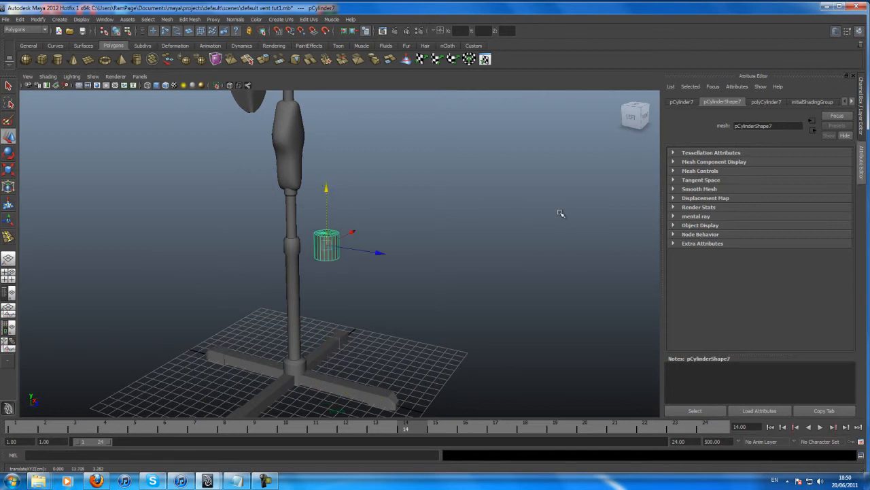
- Set the new cylinder's subdivisions to 50 around the axis, 6 in height and 0 on the caps
{"action": "left_click", "coordinate": [766, 101]}
{"action": "left_click_drag", "start_coordinate": [799, 188], "coordinate": [809, 187]}
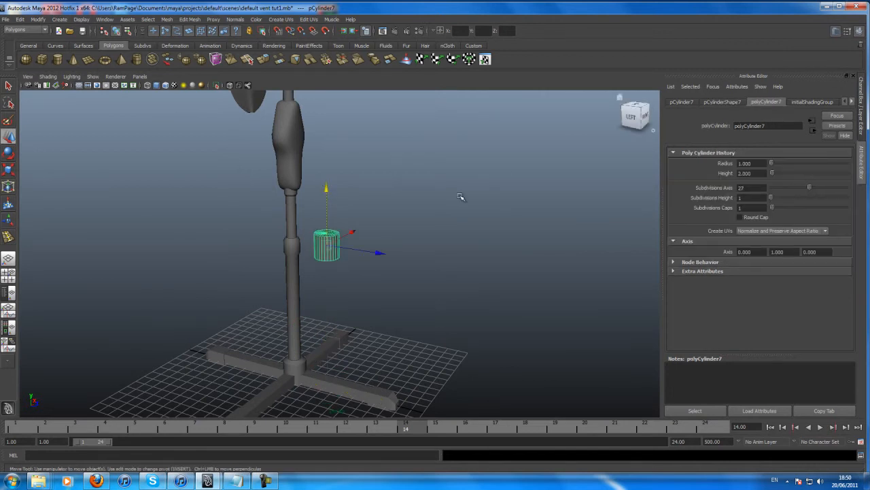
{"action": "scroll", "coordinate": [408, 276], "scroll_direction": "up", "scroll_amount": 6}
{"action": "middle_click_drag", "start_coordinate": [408, 276], "coordinate": [418, 281], "text": "alt"}
{"action": "scroll", "coordinate": [419, 281], "scroll_direction": "up", "scroll_amount": 2}
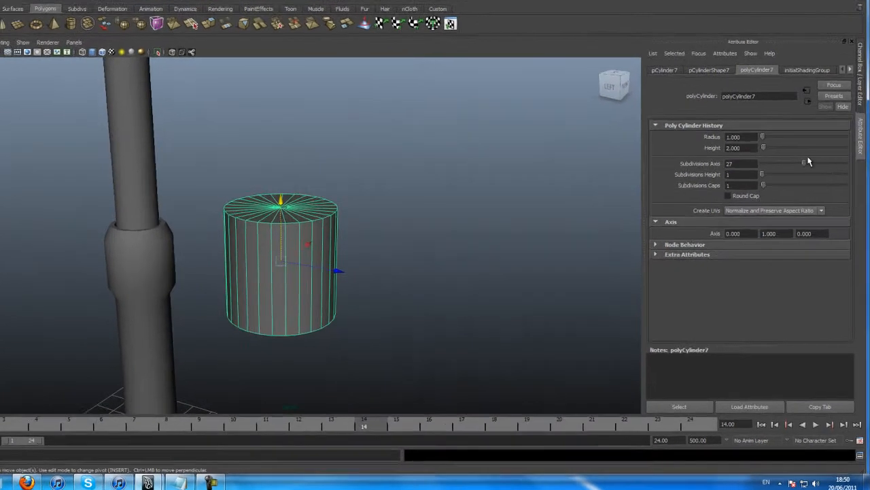
{"action": "left_click_drag", "start_coordinate": [809, 188], "coordinate": [815, 188]}
{"action": "left_click_drag", "start_coordinate": [791, 60], "coordinate": [835, 54]}
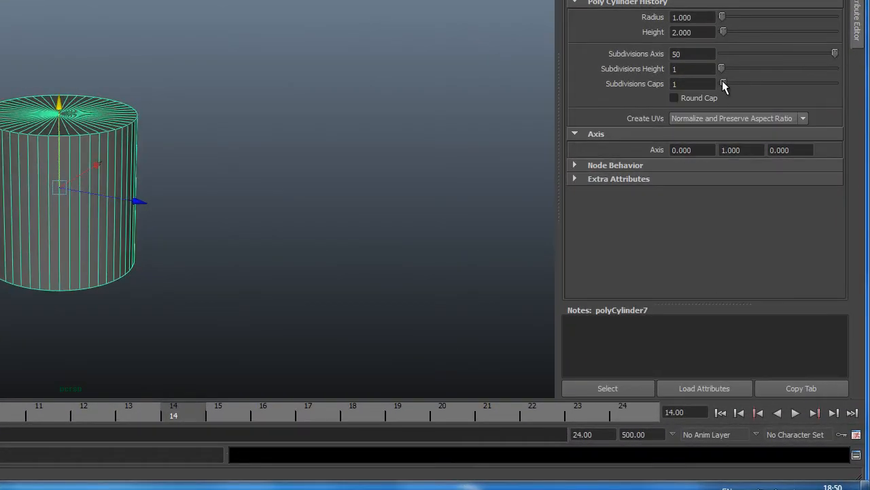
{"action": "left_click_drag", "start_coordinate": [724, 81], "coordinate": [734, 66]}
- Select the cylinder's four lower rows of vertices and scale them inward uniformly to form a narrow stem
{"action": "left_click_drag", "start_coordinate": [98, 143], "coordinate": [103, 130], "text": "alt"}
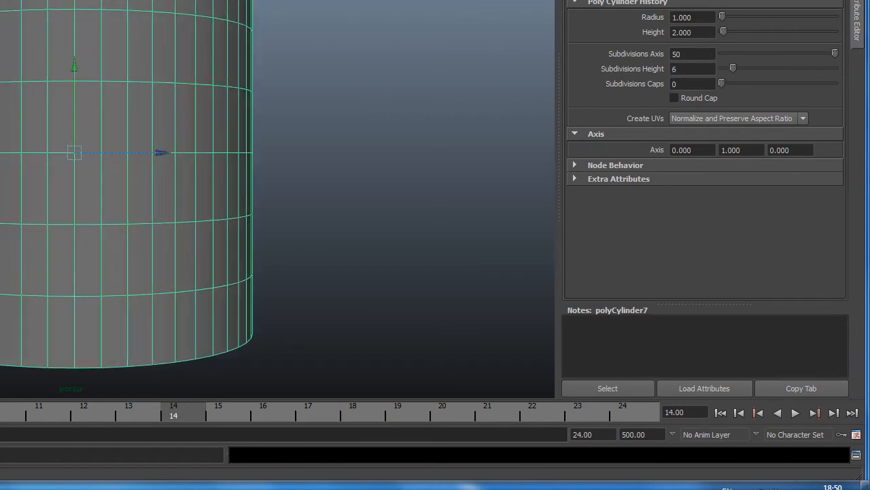
{"action": "right_click_drag", "start_coordinate": [120, 203], "coordinate": [66, 206]}
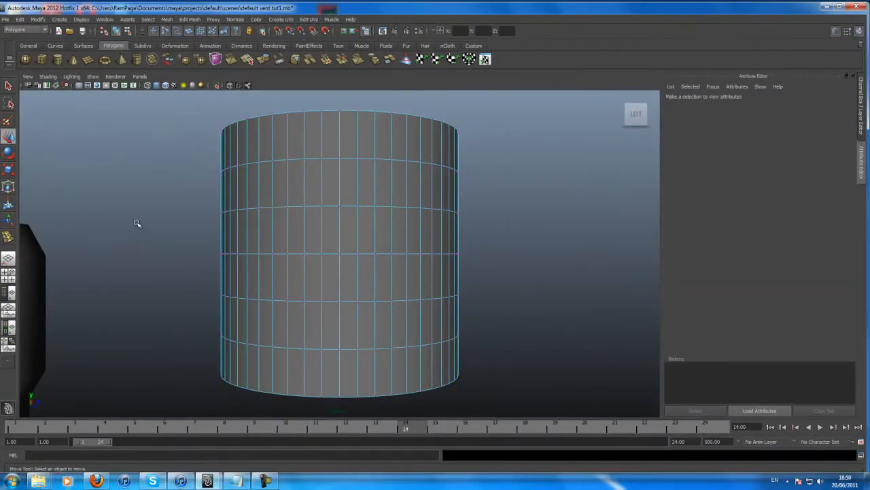
{"action": "left_click_drag", "start_coordinate": [137, 223], "coordinate": [618, 404]}
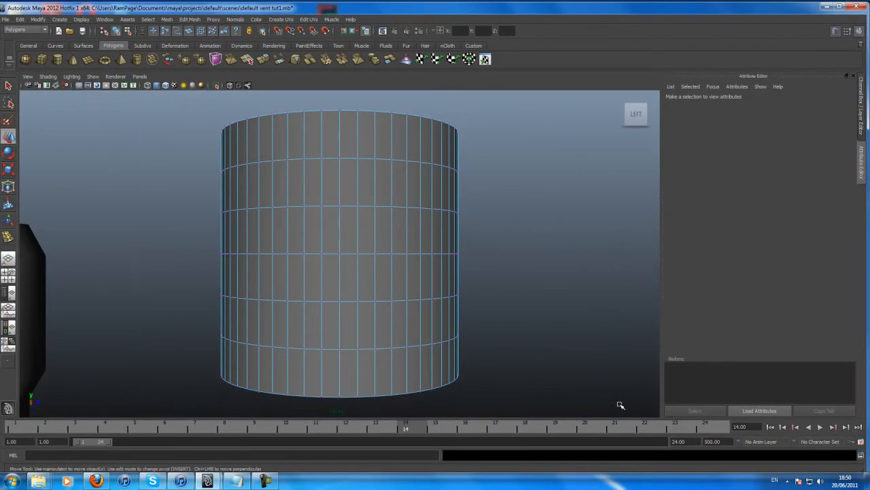
{"action": "left_click", "coordinate": [10, 171]}
{"action": "left_click", "coordinate": [9, 170]}
{"action": "left_click_drag", "start_coordinate": [337, 312], "coordinate": [258, 326]}
- Raise the stem's uppermost ring of vertices toward the wide part to flatten the tapered transition
{"action": "left_click_drag", "start_coordinate": [235, 260], "coordinate": [508, 296]}
{"action": "left_click", "coordinate": [8, 136]}
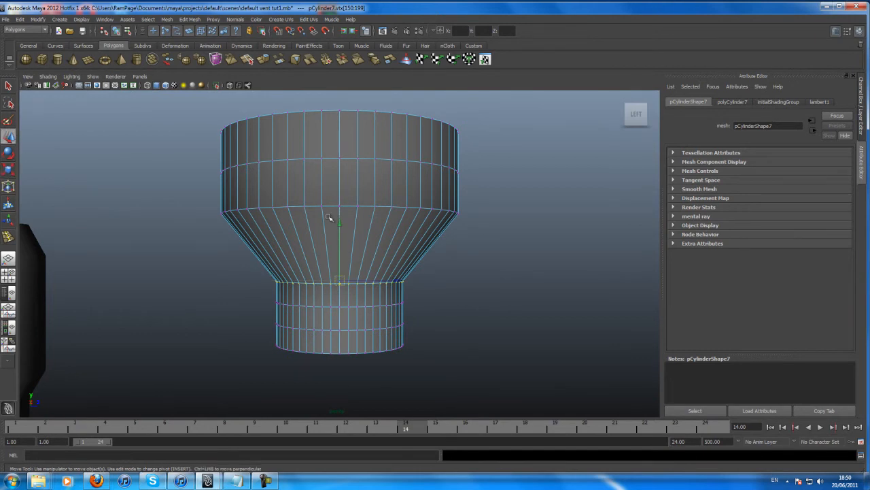
{"action": "left_click_drag", "start_coordinate": [339, 222], "coordinate": [341, 201]}
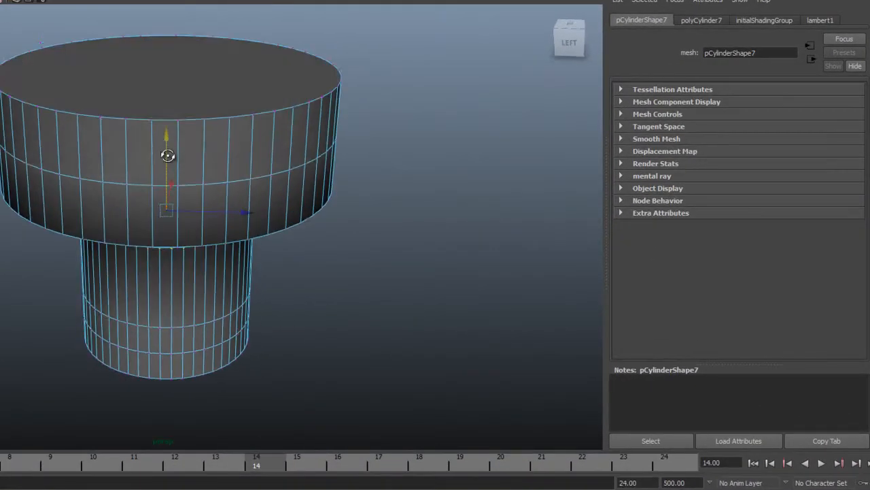
{"action": "left_click_drag", "start_coordinate": [167, 156], "coordinate": [168, 160], "text": "alt"}
{"action": "left_click", "coordinate": [687, 22]}
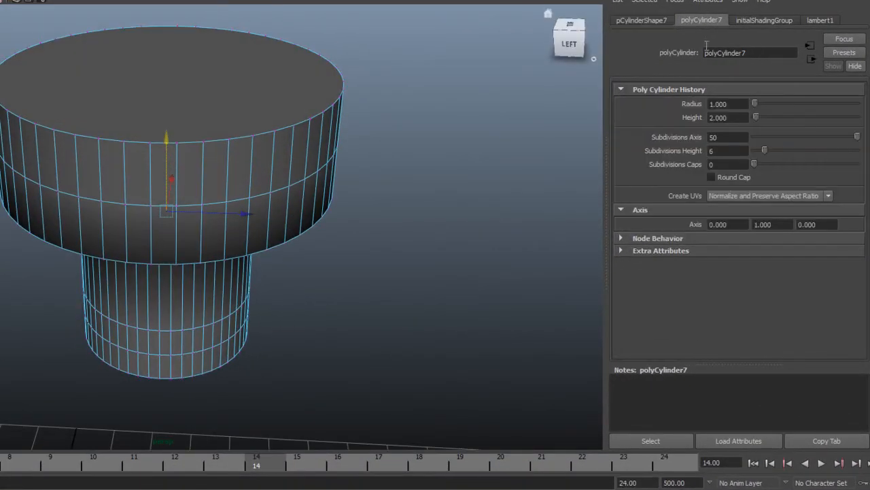
{"action": "left_click_drag", "start_coordinate": [754, 164], "coordinate": [754, 163]}
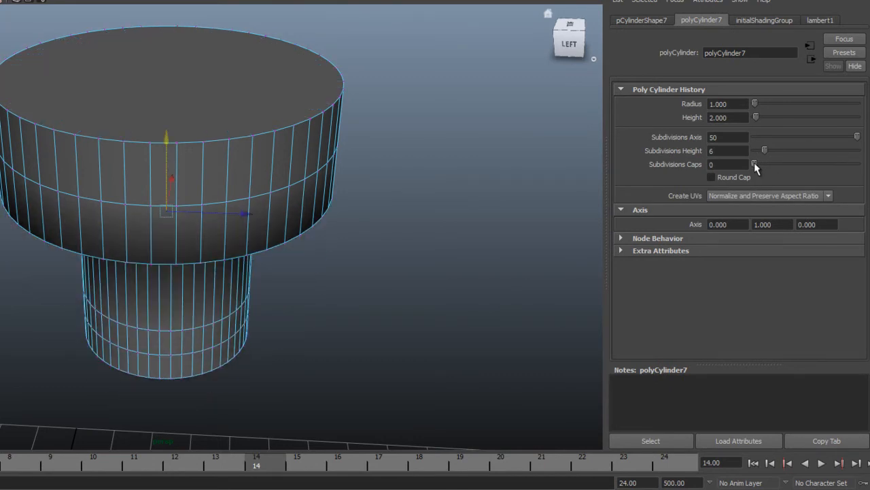
- Extrude the cylinder's top cap face upward by 0.054 and scale the extruded face to 0.650
{"action": "left_click", "coordinate": [159, 94]}
{"action": "right_click", "coordinate": [161, 96]}
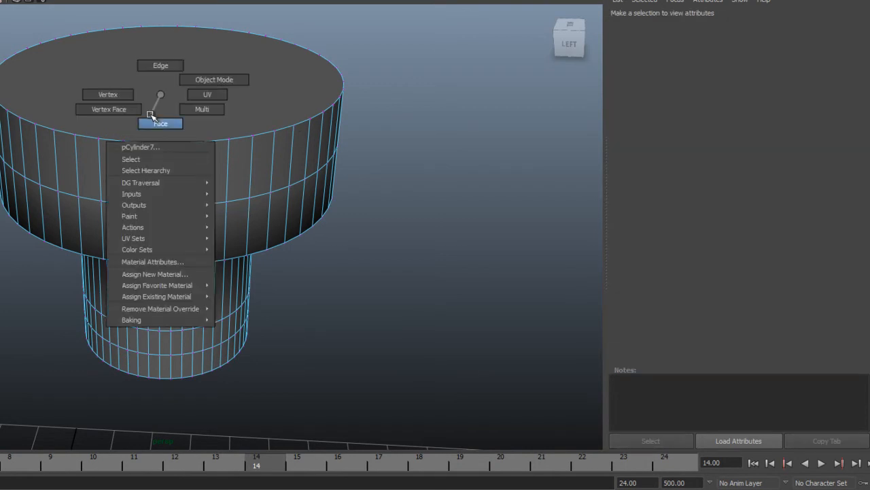
{"action": "left_click", "coordinate": [151, 116]}
{"action": "left_click", "coordinate": [147, 75]}
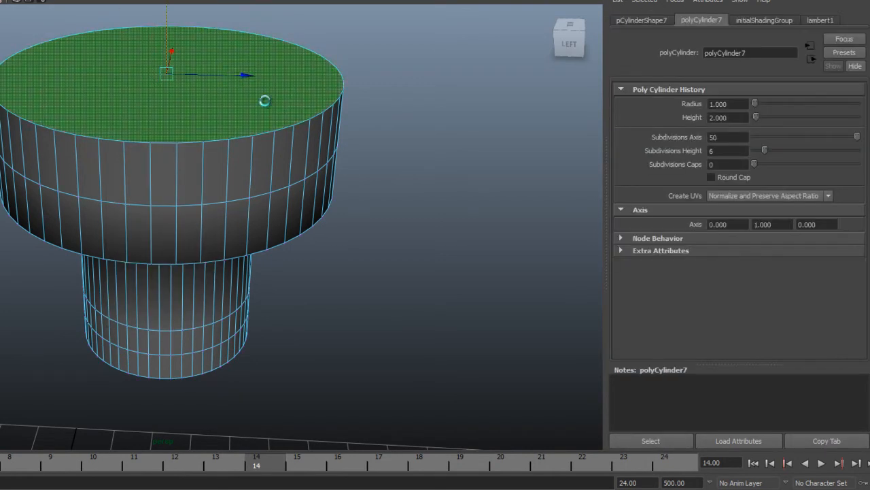
{"action": "key", "text": "ctrl+e"}
{"action": "scroll", "coordinate": [270, 64], "scroll_direction": "down", "scroll_amount": 3}
{"action": "left_click_drag", "start_coordinate": [171, 54], "coordinate": [170, 45]}
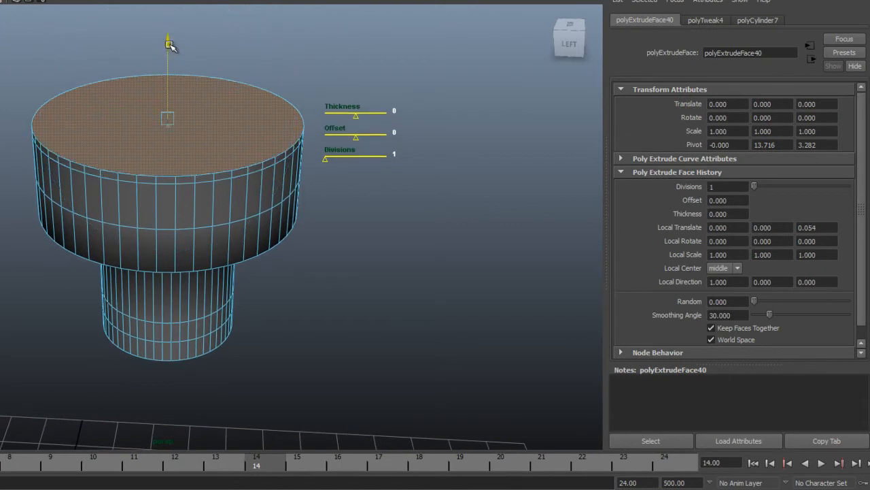
{"action": "left_click_drag", "start_coordinate": [173, 119], "coordinate": [155, 94]}
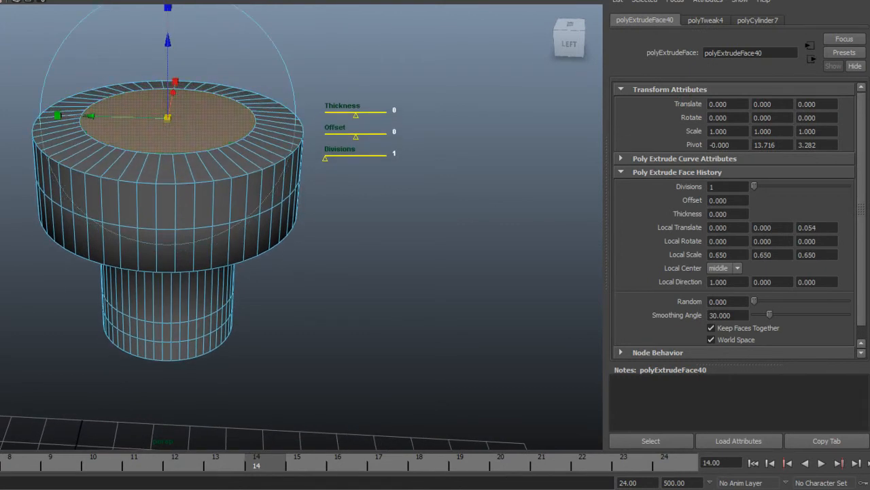
- Extrude the inner cap face again, sinking it by 0.081 and scaling it to 0.733
{"action": "key", "text": "ctrl+e"}
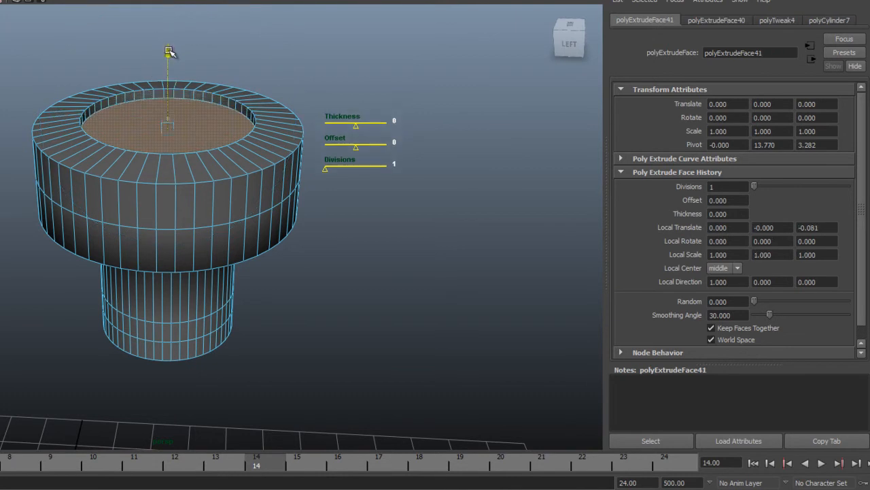
{"action": "left_click", "coordinate": [59, 125]}
{"action": "left_click_drag", "start_coordinate": [166, 129], "coordinate": [177, 111]}
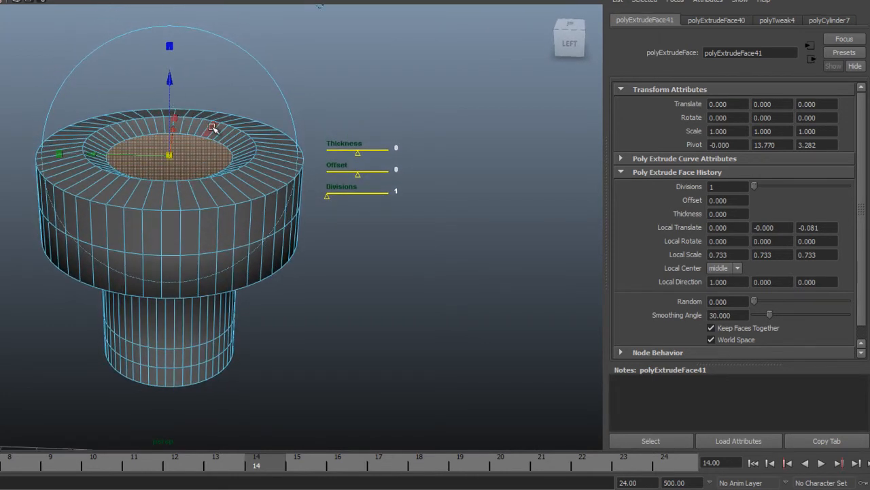
- Move the stem's three lowest vertex rows down to lengthen the stem, and return to object mode
{"action": "left_click_drag", "start_coordinate": [197, 168], "coordinate": [170, 143], "text": "alt"}
{"action": "right_click_drag", "start_coordinate": [182, 311], "coordinate": [114, 310]}
{"action": "left_click_drag", "start_coordinate": [39, 311], "coordinate": [372, 454]}
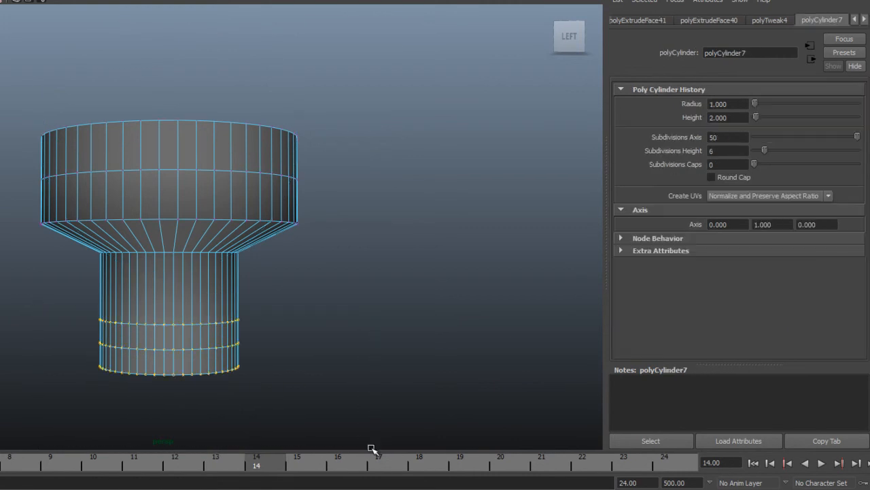
{"action": "key", "text": "w"}
{"action": "left_click_drag", "start_coordinate": [166, 266], "coordinate": [210, 298]}
{"action": "right_click_drag", "start_coordinate": [211, 297], "coordinate": [70, 321], "text": "alt"}
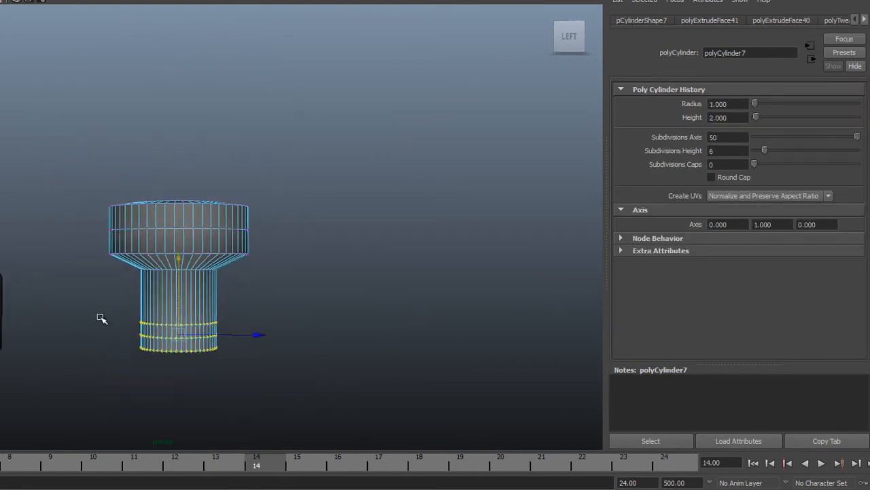
{"action": "left_click_drag", "start_coordinate": [69, 321], "coordinate": [155, 311], "text": "alt"}
{"action": "key", "text": "F8"}
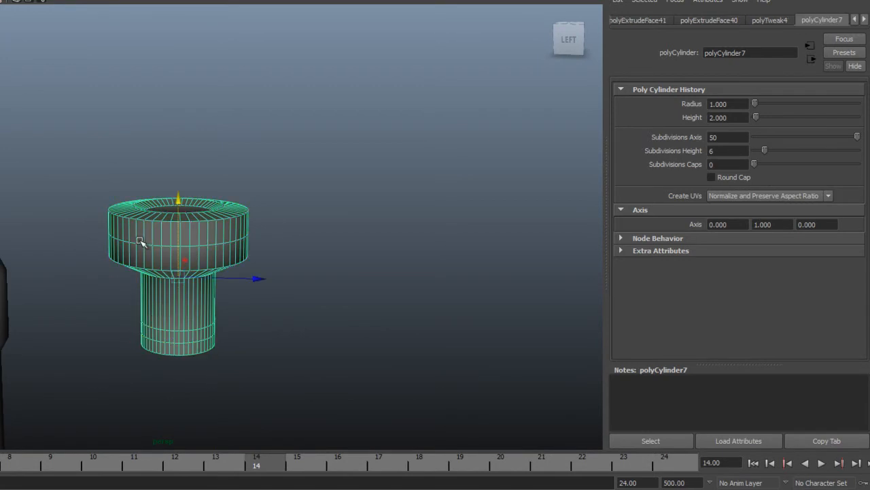
- Scale the whole knob down uniformly and raise it alongside the stand's pole toward the control box
{"action": "key", "text": "r"}
{"action": "left_click_drag", "start_coordinate": [176, 270], "coordinate": [84, 291]}
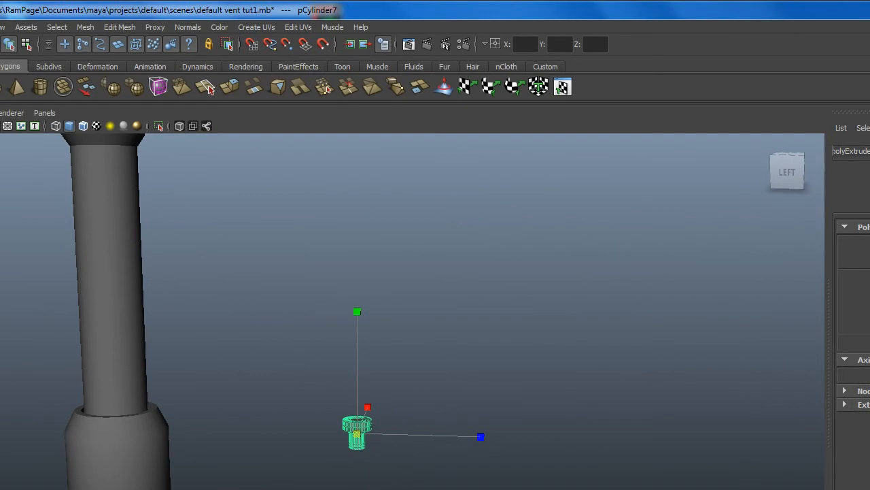
{"action": "key", "text": "w"}
{"action": "left_click_drag", "start_coordinate": [356, 347], "coordinate": [342, 116]}
{"action": "right_click_drag", "start_coordinate": [411, 168], "coordinate": [211, 198], "text": "alt"}
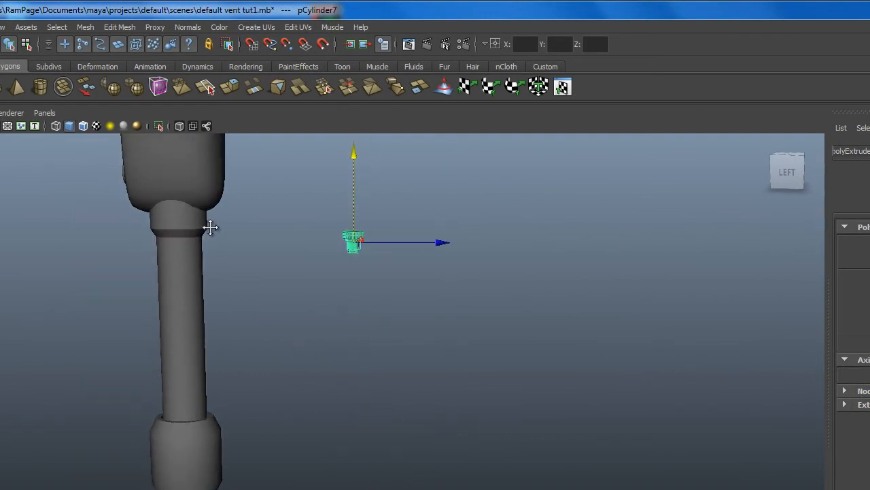
{"action": "middle_click_drag", "start_coordinate": [337, 172], "coordinate": [311, 373], "text": "alt"}
{"action": "left_click_drag", "start_coordinate": [328, 342], "coordinate": [320, 198]}
{"action": "middle_click_drag", "start_coordinate": [321, 198], "coordinate": [292, 370], "text": "alt"}
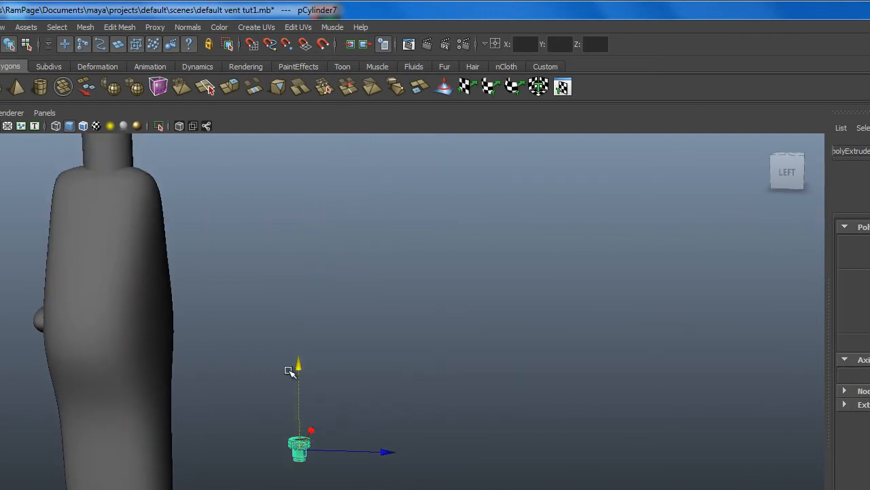
- Raise the knob further, past the control box, until it is beside the fan's motor head
{"action": "left_click_drag", "start_coordinate": [305, 361], "coordinate": [293, 180]}
{"action": "middle_click_drag", "start_coordinate": [291, 230], "coordinate": [266, 430], "text": "alt"}
{"action": "left_click_drag", "start_coordinate": [278, 389], "coordinate": [257, 213]}
{"action": "middle_click_drag", "start_coordinate": [249, 227], "coordinate": [228, 401], "text": "alt"}
{"action": "left_click_drag", "start_coordinate": [250, 380], "coordinate": [253, 219]}
{"action": "middle_click_drag", "start_coordinate": [246, 251], "coordinate": [227, 362], "text": "alt"}
{"action": "left_click_drag", "start_coordinate": [223, 326], "coordinate": [219, 435], "text": "alt"}
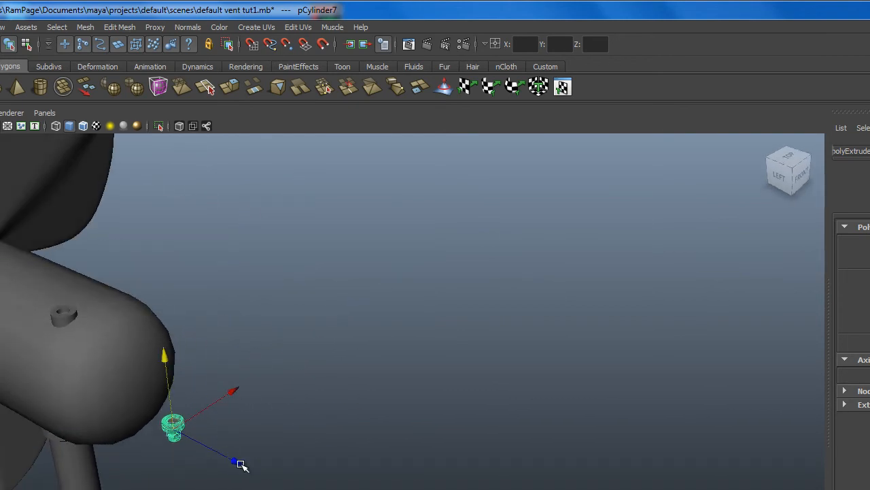
- Move the knob above the motor head and position it over the small pipe ring
{"action": "left_click_drag", "start_coordinate": [238, 465], "coordinate": [176, 444]}
{"action": "left_click_drag", "start_coordinate": [102, 319], "coordinate": [82, 207]}
{"action": "middle_click_drag", "start_coordinate": [43, 305], "coordinate": [246, 437], "text": "alt"}
{"action": "scroll", "coordinate": [245, 313], "scroll_direction": "up", "scroll_amount": 5}
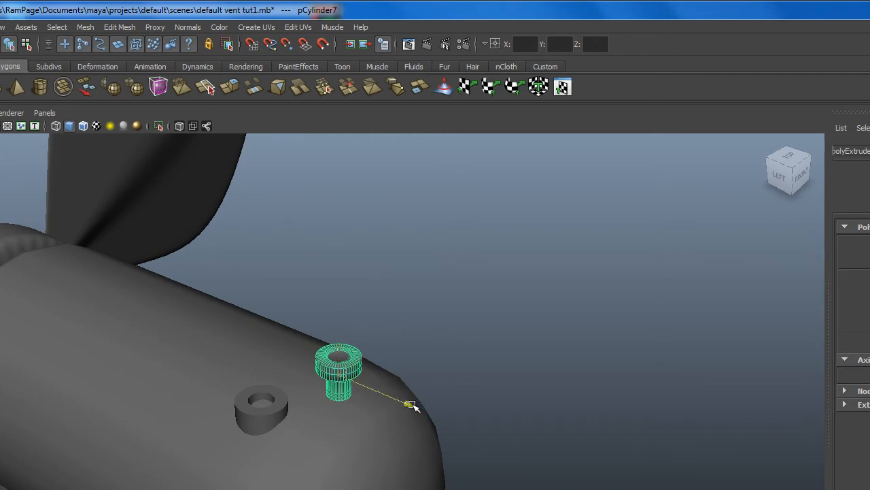
{"action": "left_click_drag", "start_coordinate": [415, 405], "coordinate": [354, 399]}
{"action": "left_click_drag", "start_coordinate": [340, 320], "coordinate": [317, 340]}
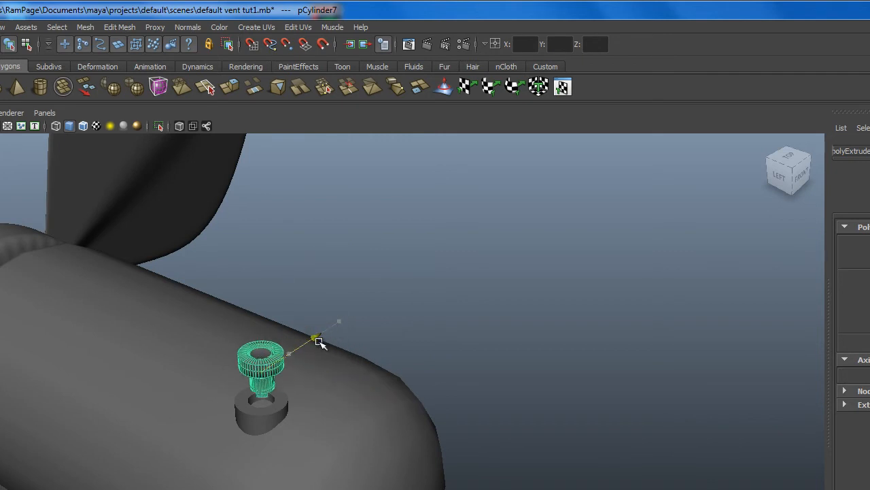
- Centre the knob's stem in the pipe ring's hole by fine-tuning its position along both horizontal axes
{"action": "left_click", "coordinate": [789, 157]}
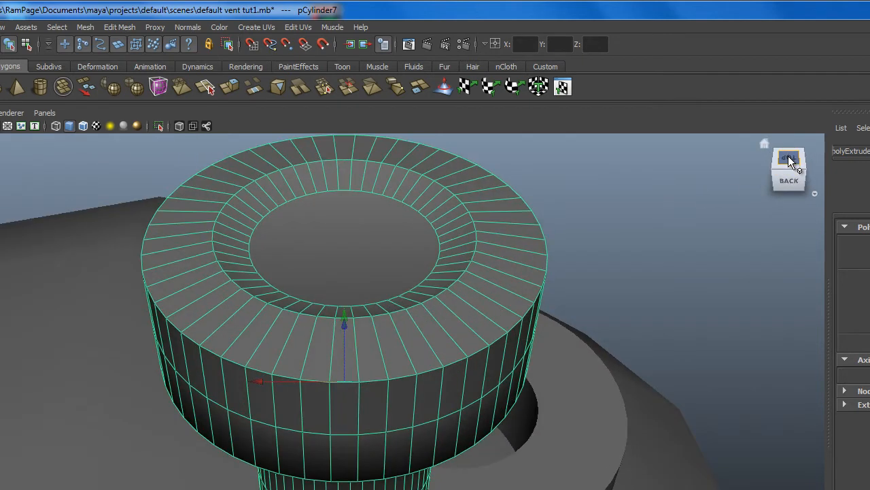
{"action": "left_click", "coordinate": [791, 160]}
{"action": "right_click_drag", "start_coordinate": [622, 282], "coordinate": [309, 261], "text": "alt"}
{"action": "left_click_drag", "start_coordinate": [263, 382], "coordinate": [311, 379]}
{"action": "left_click_drag", "start_coordinate": [400, 287], "coordinate": [396, 249]}
{"action": "left_click_drag", "start_coordinate": [390, 320], "coordinate": [302, 249], "text": "alt"}
{"action": "left_click_drag", "start_coordinate": [469, 368], "coordinate": [474, 367]}
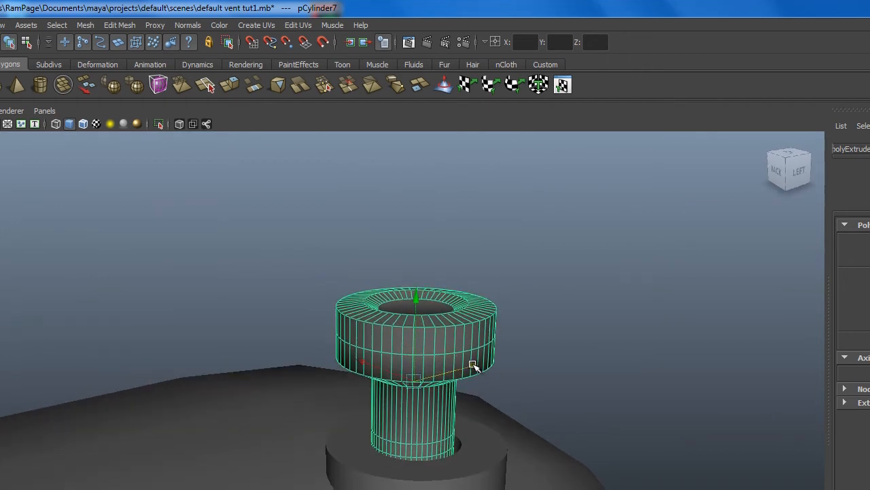
{"action": "left_click_drag", "start_coordinate": [363, 360], "coordinate": [367, 361]}
{"action": "left_click_drag", "start_coordinate": [391, 195], "coordinate": [294, 185], "text": "alt"}
{"action": "left_click_drag", "start_coordinate": [336, 230], "coordinate": [230, 241], "text": "alt"}
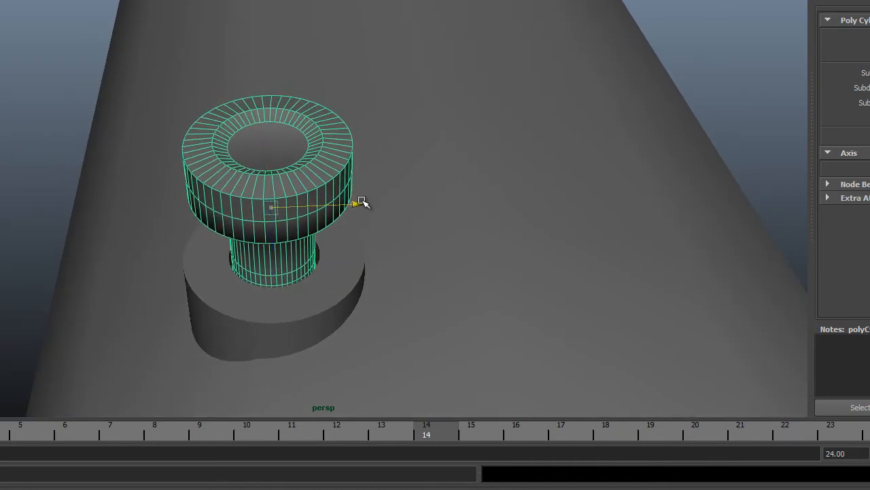
{"action": "left_click_drag", "start_coordinate": [362, 202], "coordinate": [364, 202]}
- Examine the knob's placement on the motor head, then the blades, control box, pole and base of the fan
{"action": "right_click_drag", "start_coordinate": [378, 202], "coordinate": [266, 185], "text": "alt"}
{"action": "left_click_drag", "start_coordinate": [266, 185], "coordinate": [367, 179], "text": "alt"}
{"action": "right_click_drag", "start_coordinate": [367, 178], "coordinate": [138, 196], "text": "alt"}
{"action": "middle_click_drag", "start_coordinate": [174, 203], "coordinate": [310, 195], "text": "alt"}
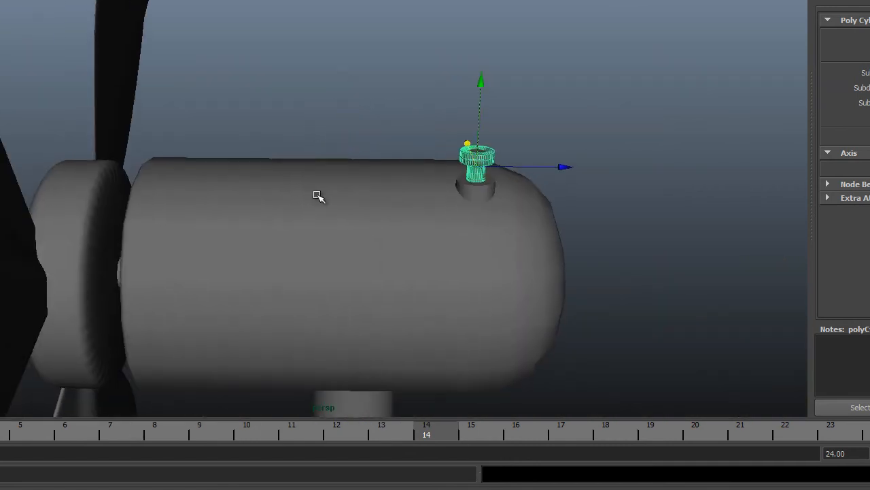
{"action": "left_click_drag", "start_coordinate": [310, 194], "coordinate": [315, 189], "text": "alt"}
{"action": "right_click_drag", "start_coordinate": [315, 189], "coordinate": [96, 175], "text": "alt"}
{"action": "middle_click_drag", "start_coordinate": [95, 175], "coordinate": [23, 123], "text": "alt"}
{"action": "left_click_drag", "start_coordinate": [23, 123], "coordinate": [101, 80], "text": "alt"}
{"action": "right_click_drag", "start_coordinate": [185, 138], "coordinate": [129, 170], "text": "alt"}
{"action": "middle_click_drag", "start_coordinate": [129, 169], "coordinate": [262, 43], "text": "alt"}
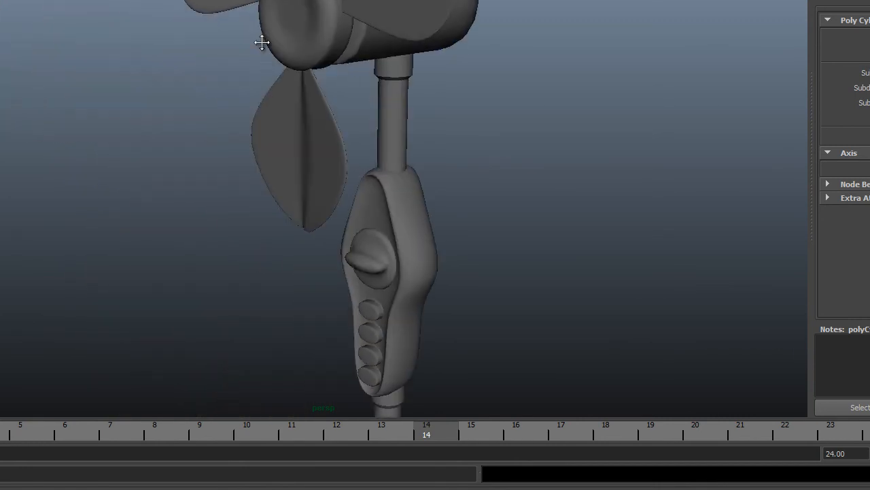
{"action": "right_click_drag", "start_coordinate": [439, 146], "coordinate": [273, 139], "text": "alt"}
{"action": "middle_click_drag", "start_coordinate": [359, 144], "coordinate": [338, 165], "text": "alt"}
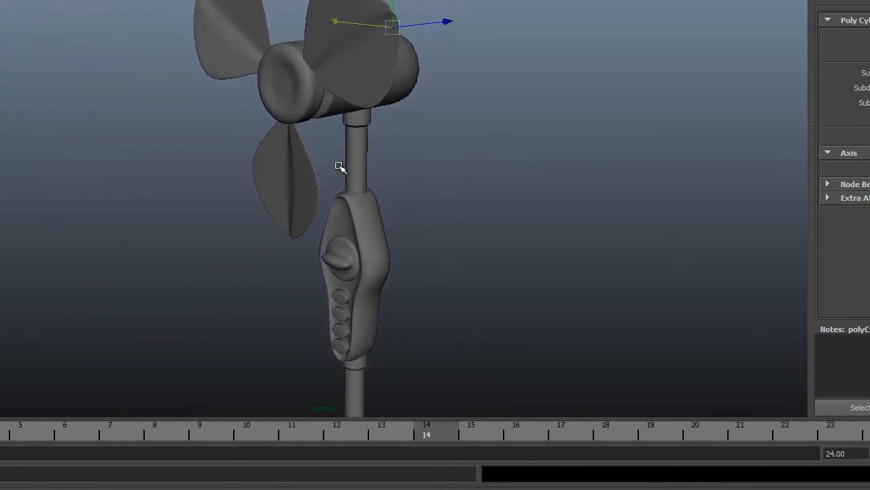
{"action": "right_click_drag", "start_coordinate": [345, 163], "coordinate": [236, 156], "text": "alt"}
{"action": "middle_click_drag", "start_coordinate": [293, 180], "coordinate": [258, 127], "text": "alt"}
{"action": "right_click_drag", "start_coordinate": [318, 182], "coordinate": [60, 127], "text": "alt"}
{"action": "middle_click_drag", "start_coordinate": [132, 151], "coordinate": [103, 118], "text": "alt"}
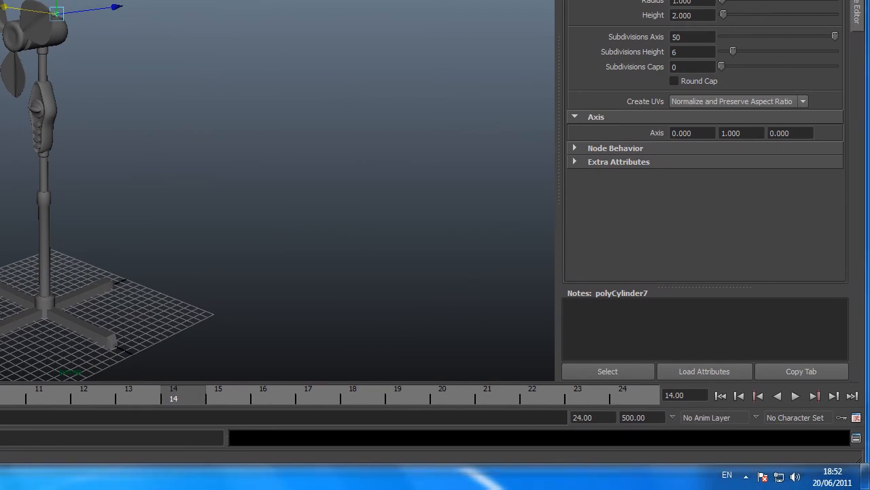
- Clear the selection and inspect the complete standing fan from the front and the side
{"action": "left_click", "coordinate": [6, 480]}
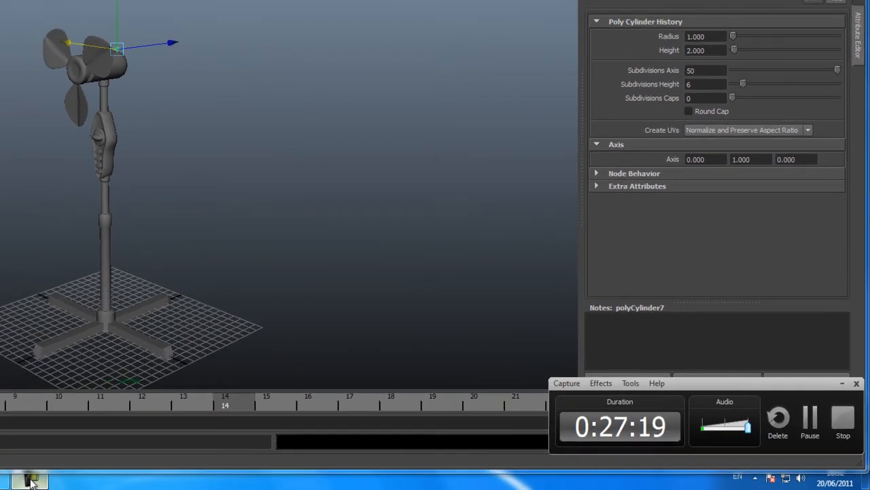
{"action": "left_click", "coordinate": [159, 260]}
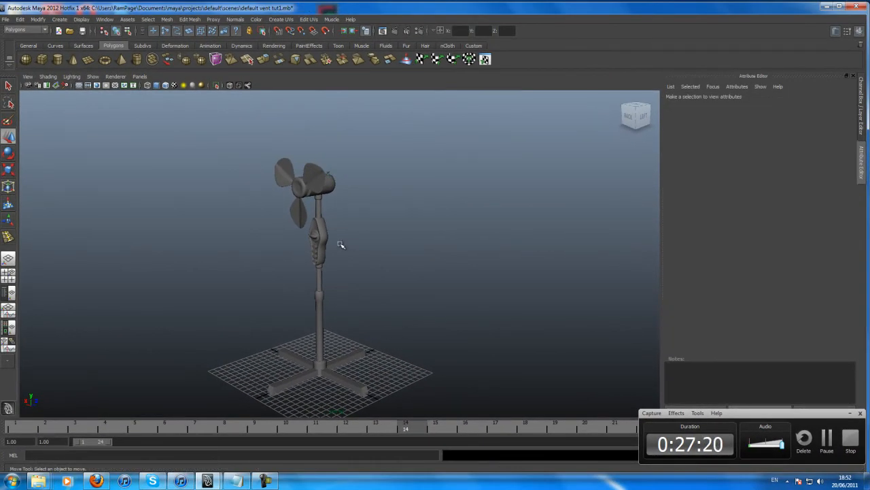
{"action": "left_click_drag", "start_coordinate": [341, 244], "coordinate": [268, 237], "text": "alt"}
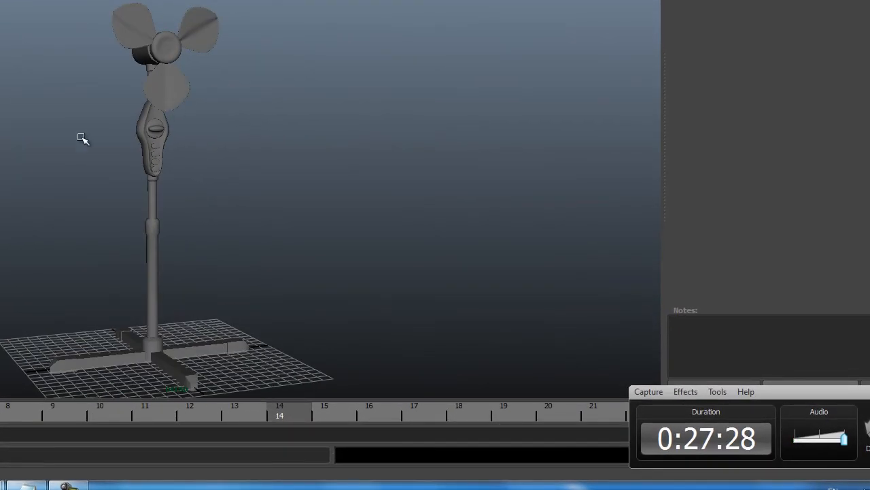
{"action": "left_click_drag", "start_coordinate": [82, 138], "coordinate": [163, 163], "text": "alt"}
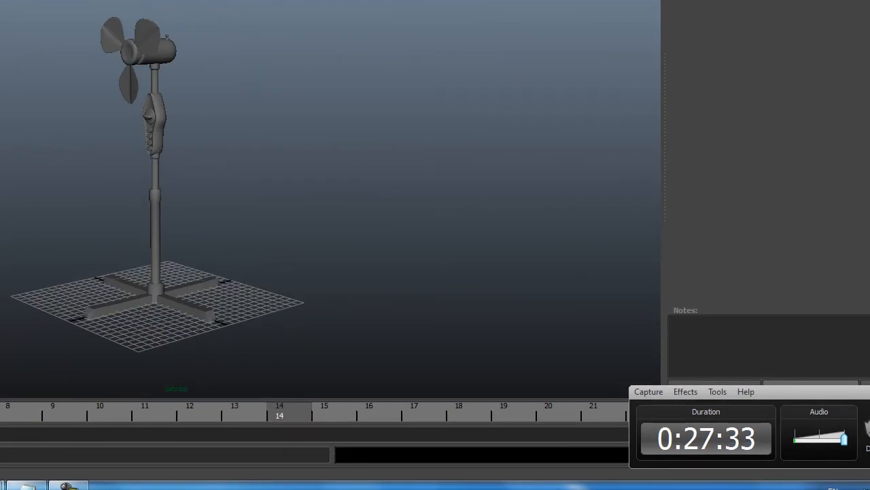